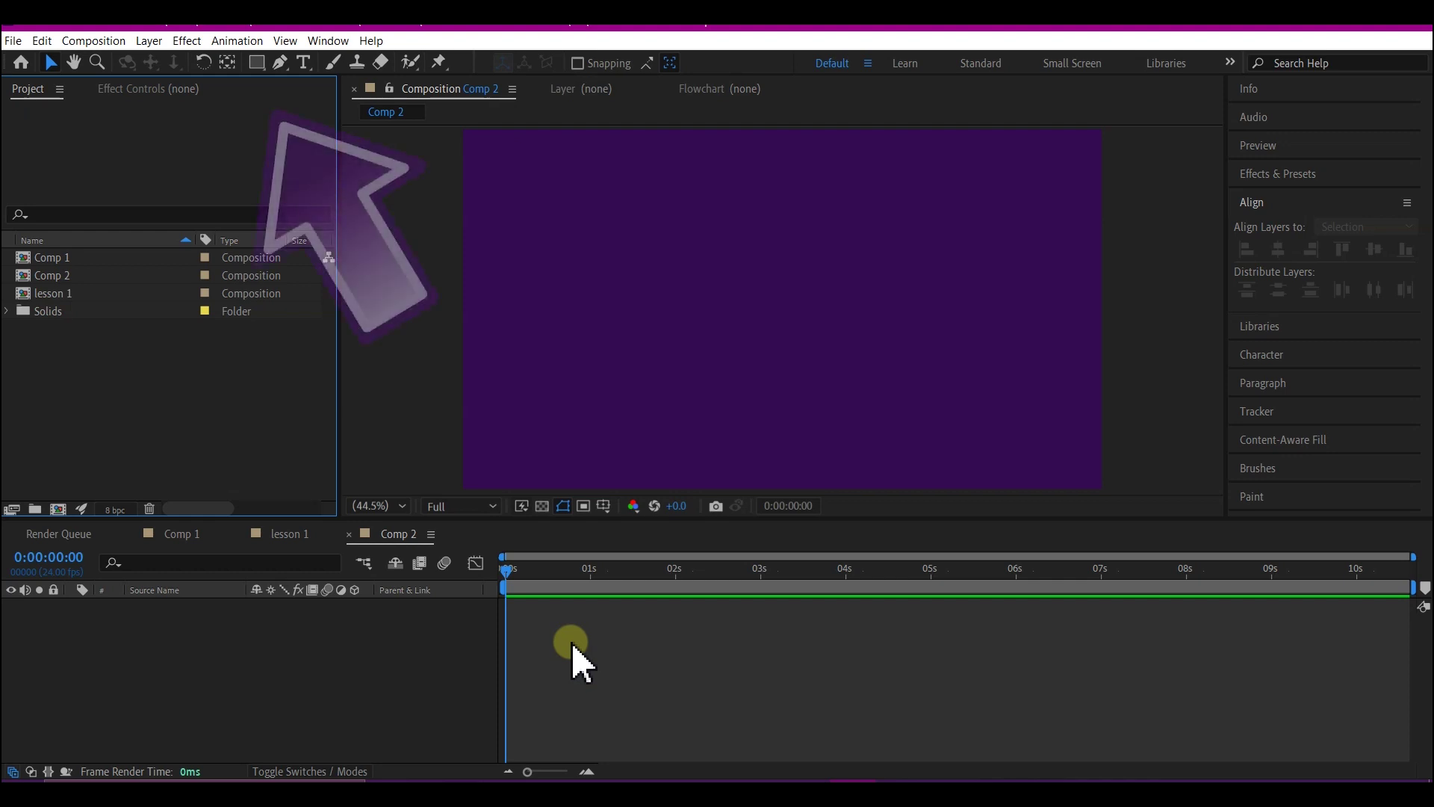
Step: Draw a centre-out red square shape layer, Shape Layer 1, in the comp's upper-left
{"action": "left_click", "coordinate": [257, 62]}
{"action": "left_click", "coordinate": [532, 142]}
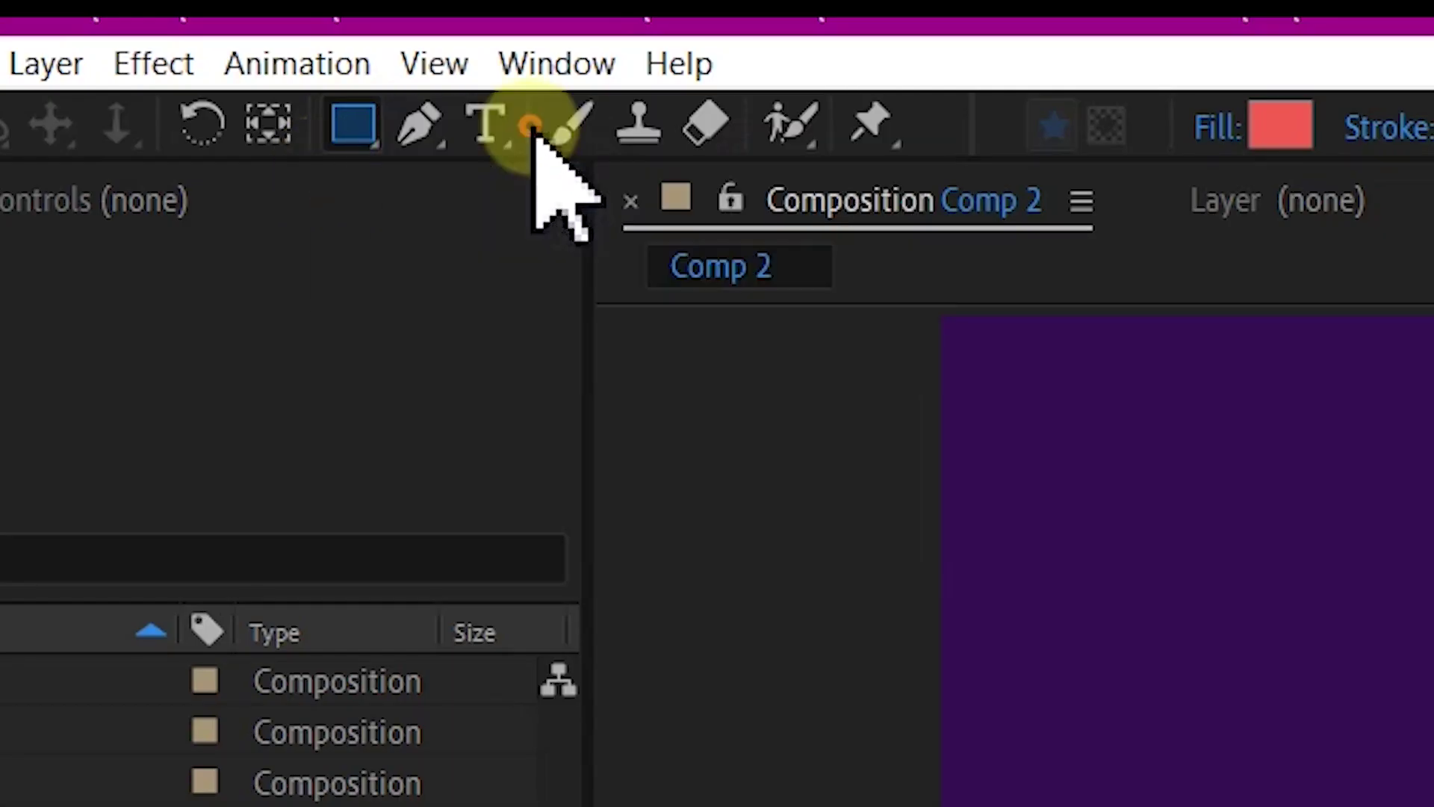
{"action": "key", "text": "ctrl"}
{"action": "key", "text": "shift"}
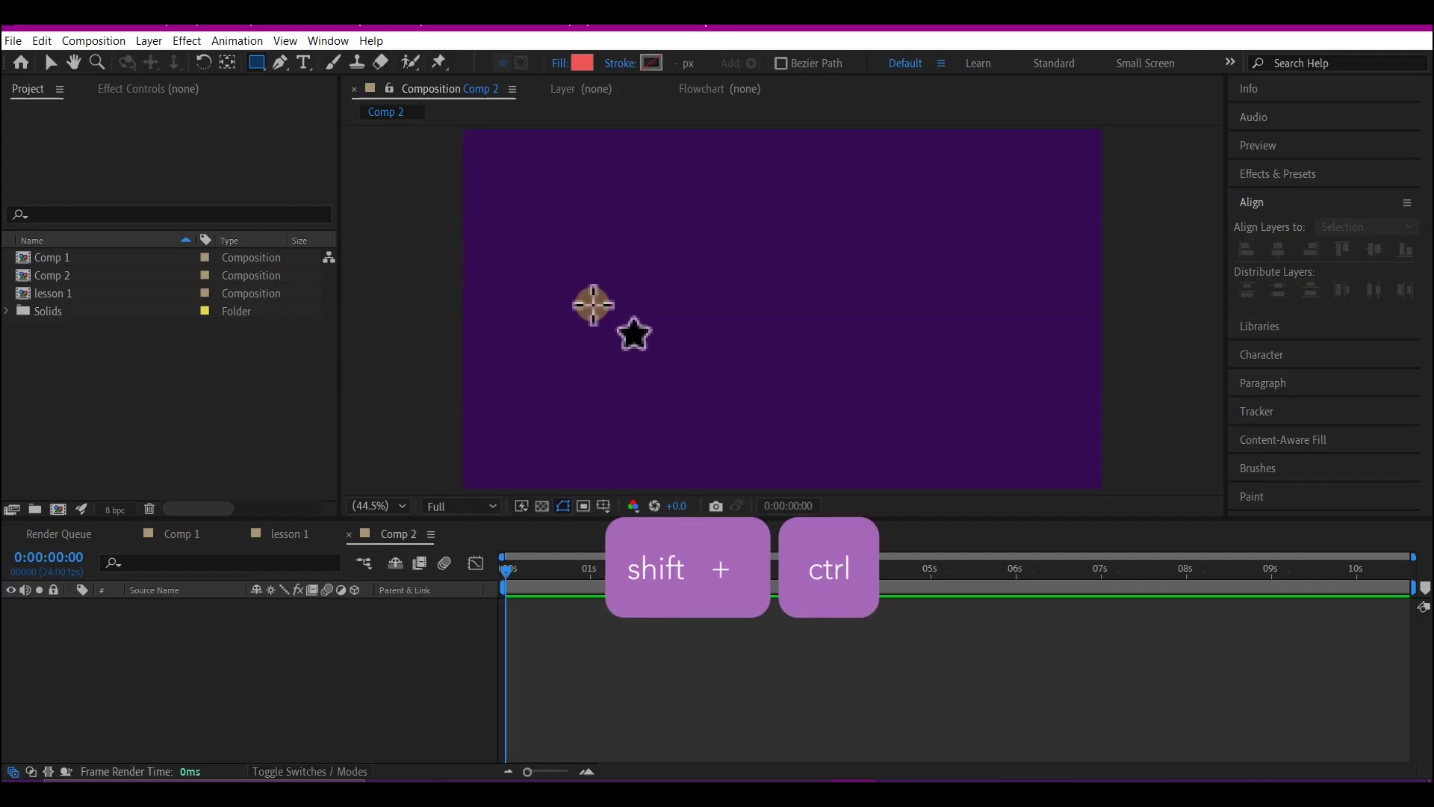
{"action": "left_click_drag", "start_coordinate": [609, 277], "coordinate": [639, 317]}
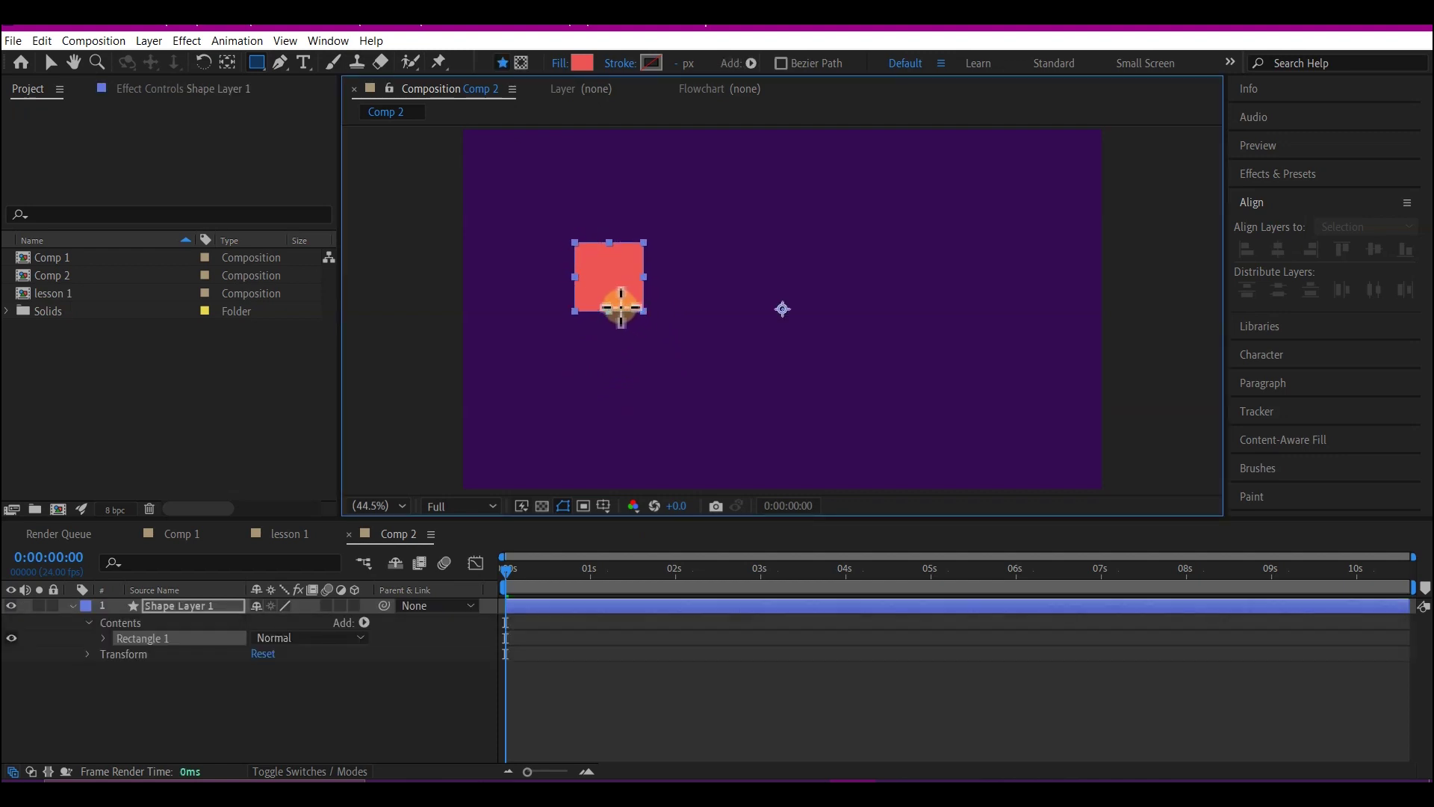
{"action": "key", "text": "v"}
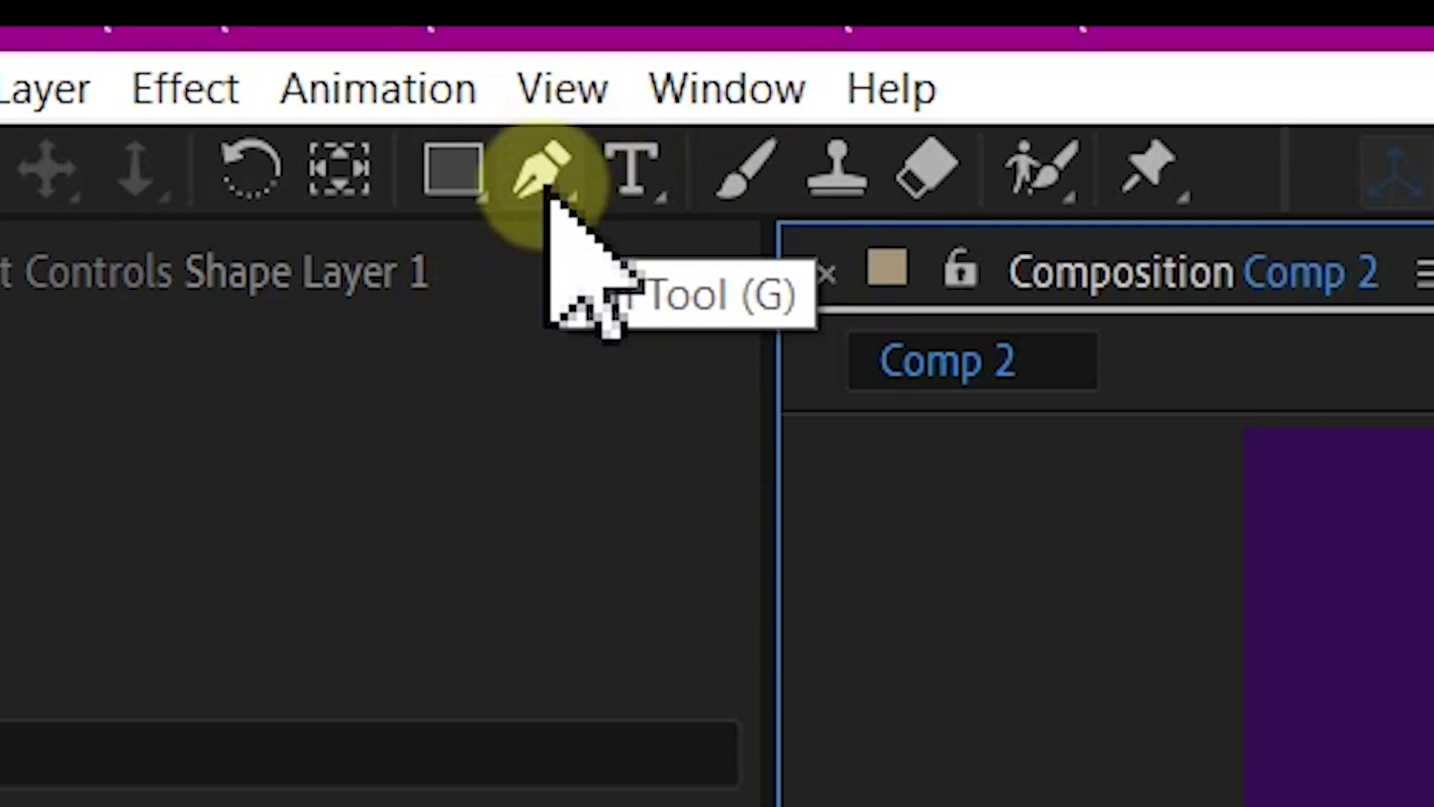
Step: Move the square's anchor point to its centre, then align it horizontally and vertically to the comp
{"action": "left_click", "coordinate": [281, 66]}
{"action": "key", "text": "ctrl"}
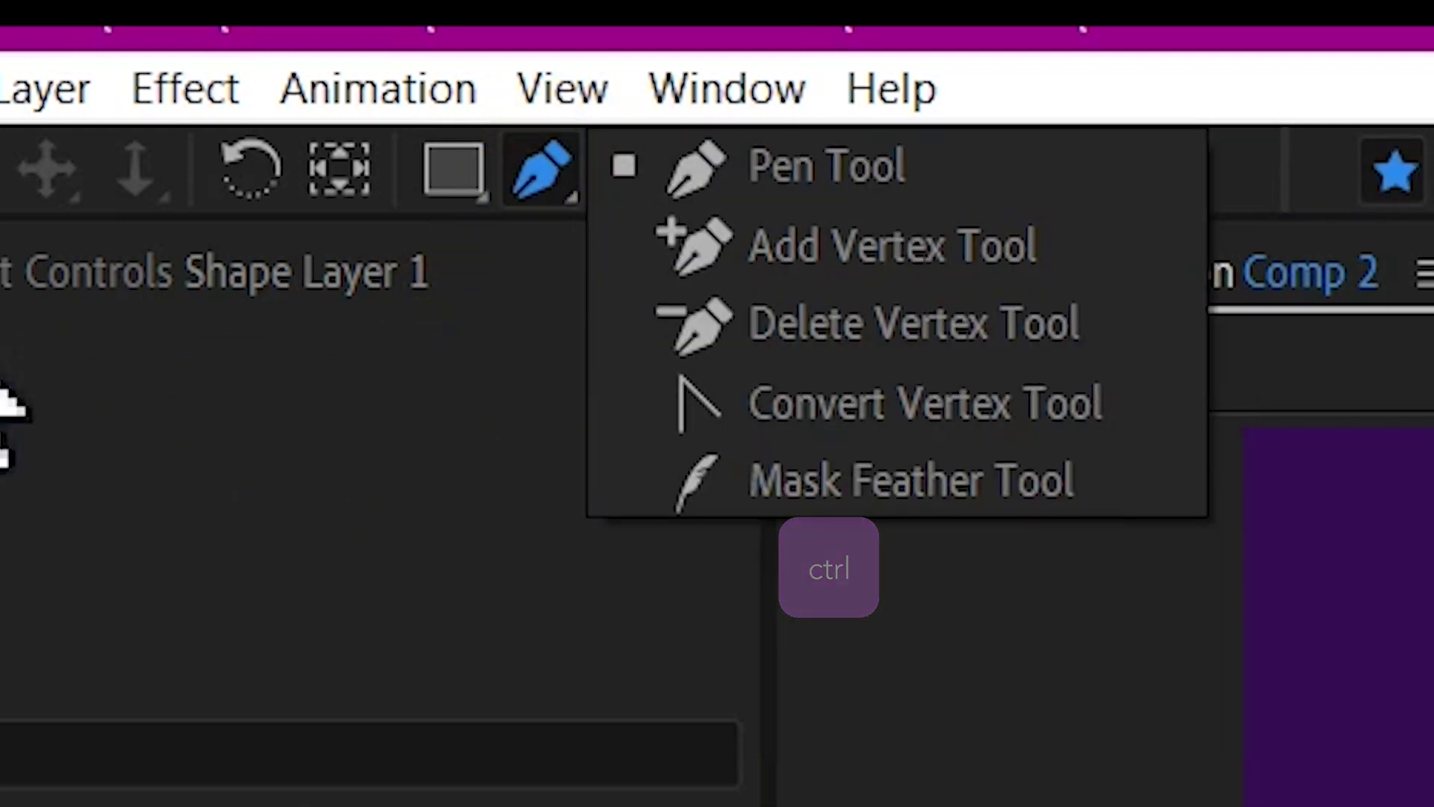
{"action": "left_click", "coordinate": [340, 172]}
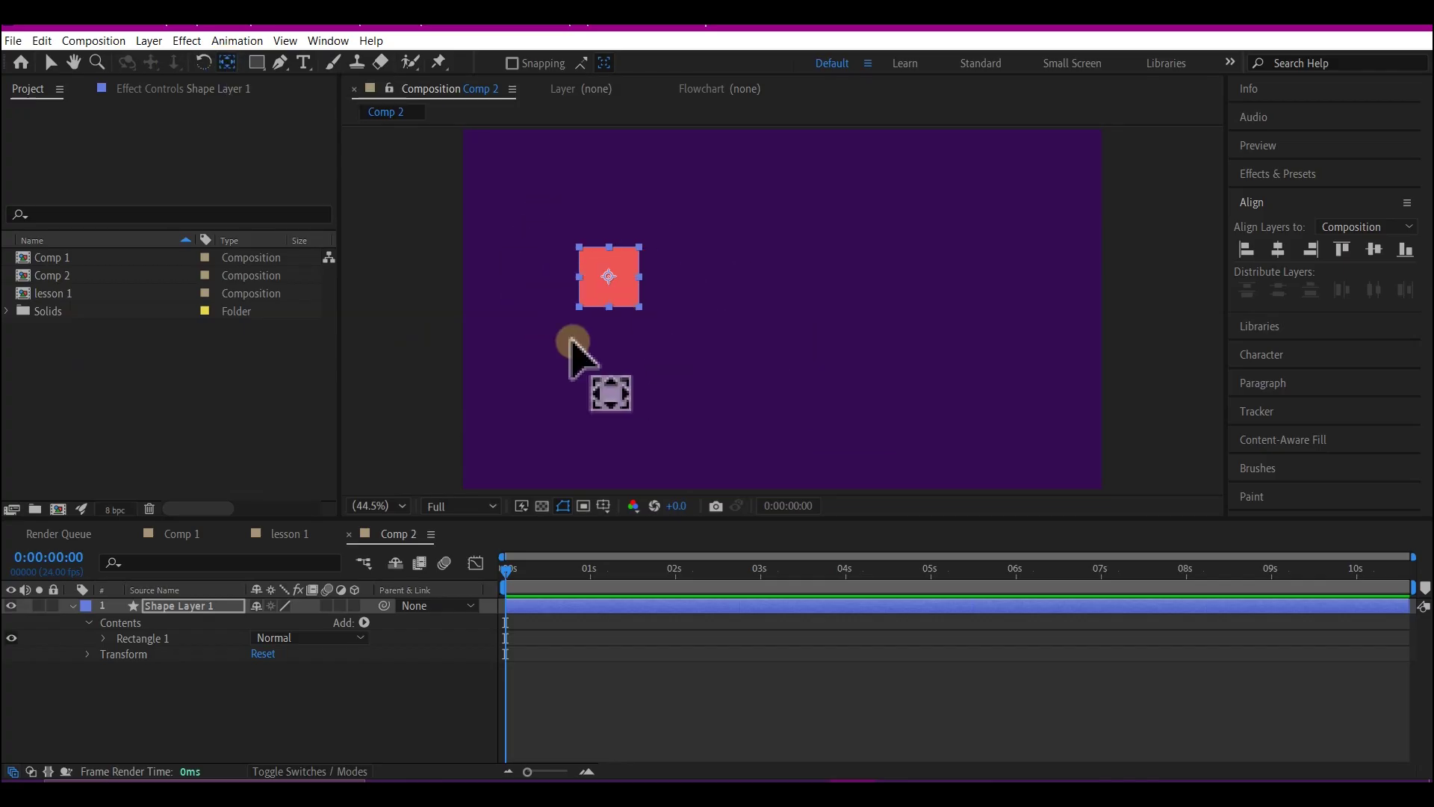
{"action": "key", "text": "v"}
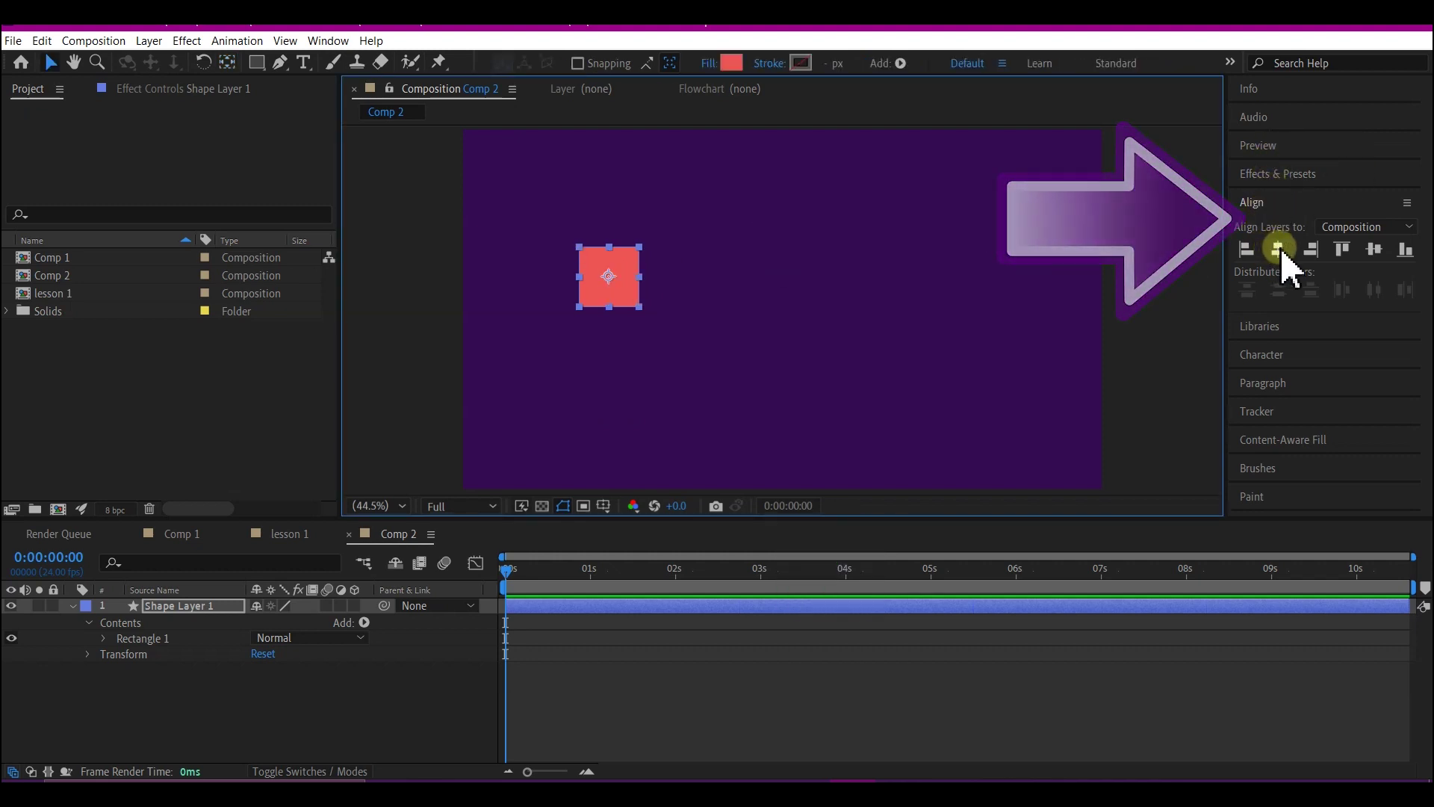
{"action": "left_click", "coordinate": [1276, 249]}
{"action": "left_click", "coordinate": [1373, 251]}
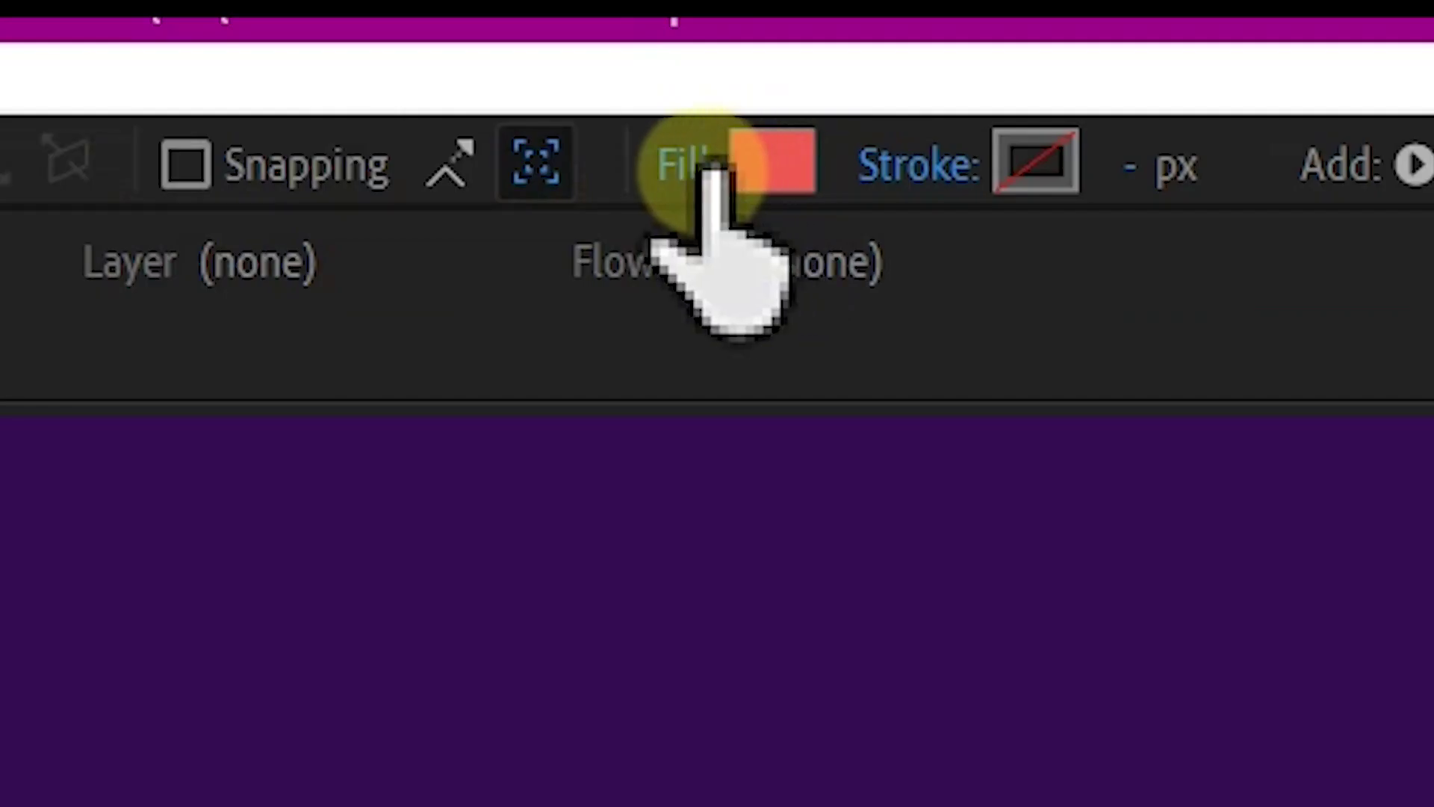
Step: Set the square's fill to None
{"action": "left_click", "coordinate": [706, 169]}
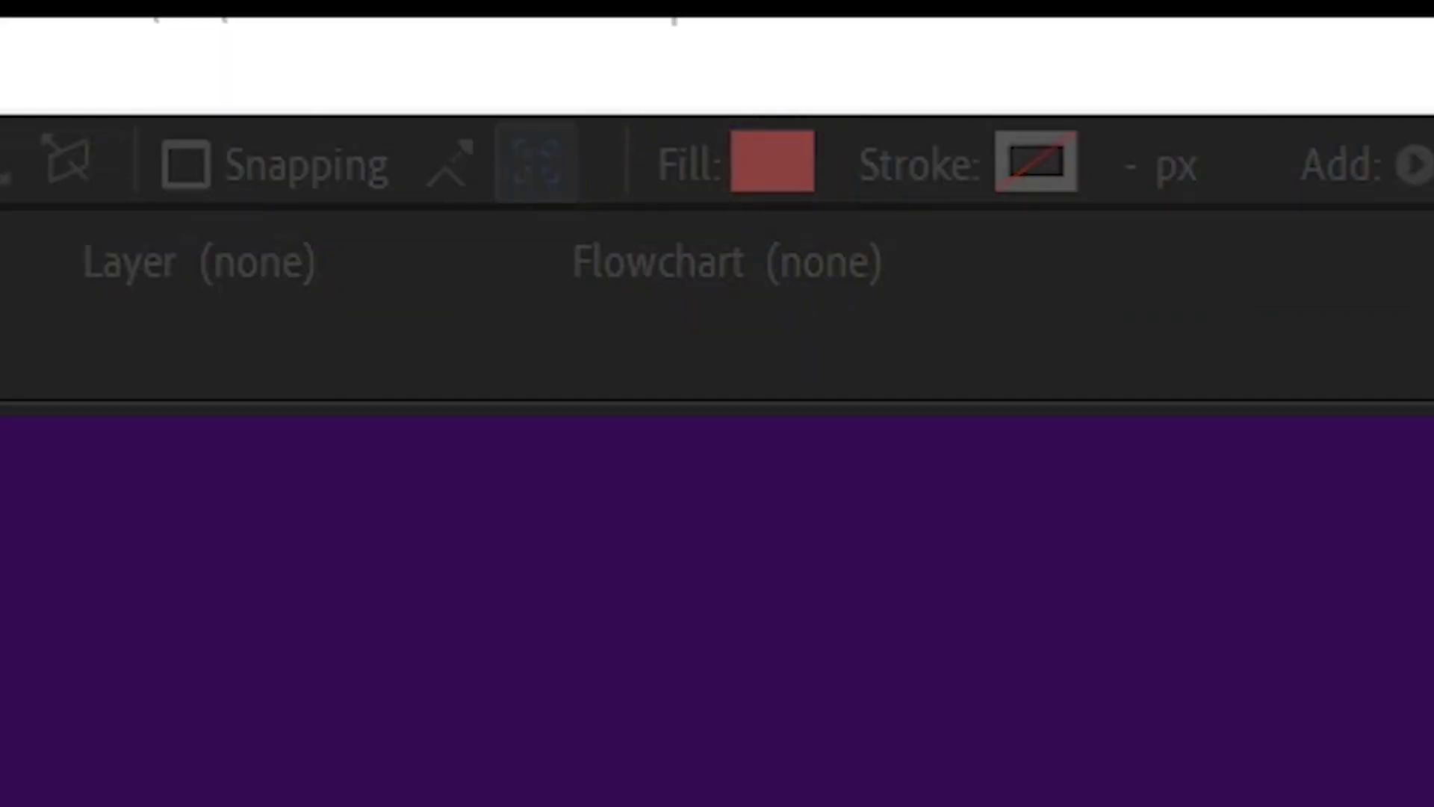
{"action": "left_click", "coordinate": [467, 275]}
{"action": "left_click", "coordinate": [600, 559]}
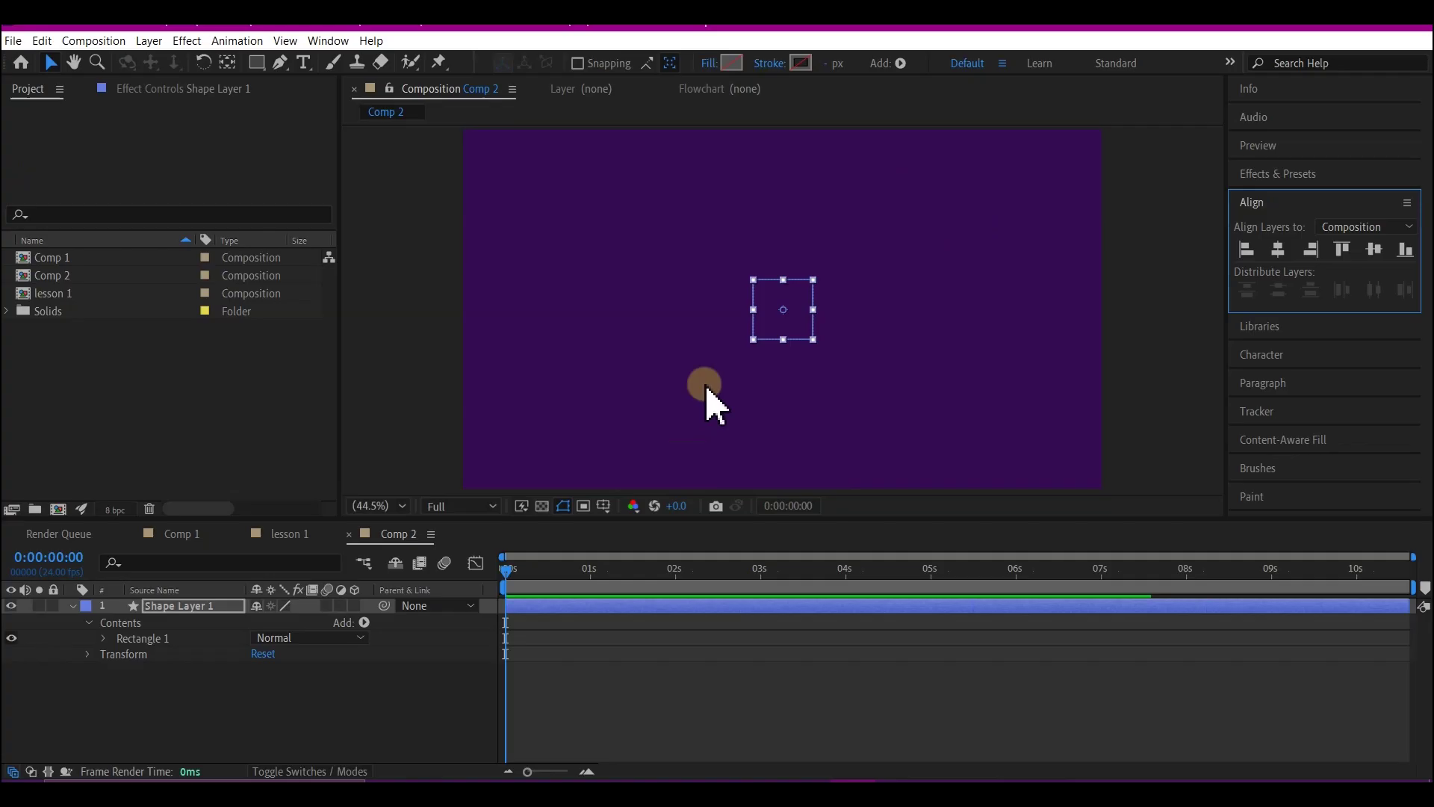
Step: Set the square's stroke colour to bright blue 2D95FF
{"action": "left_click", "coordinate": [801, 62]}
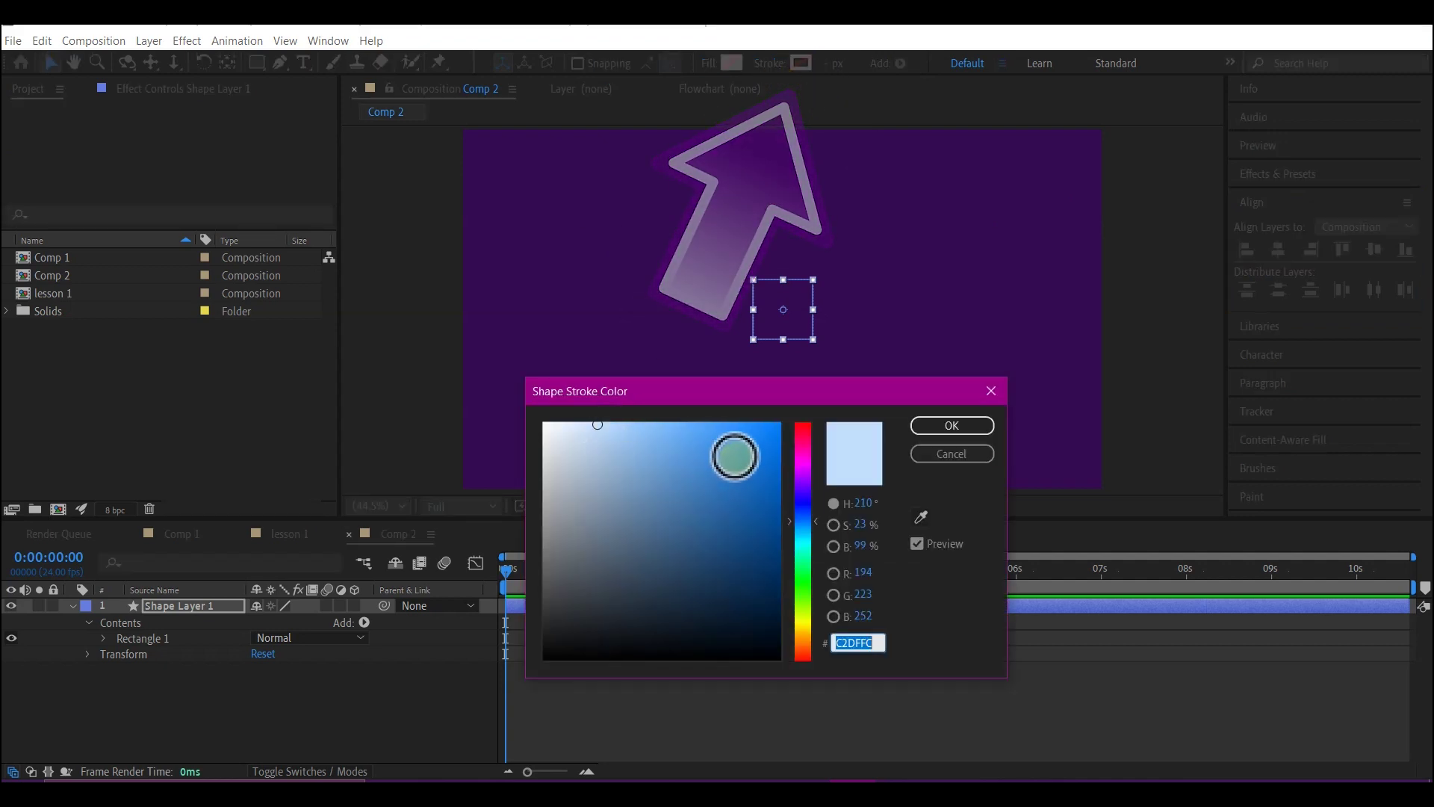
{"action": "left_click", "coordinate": [739, 436]}
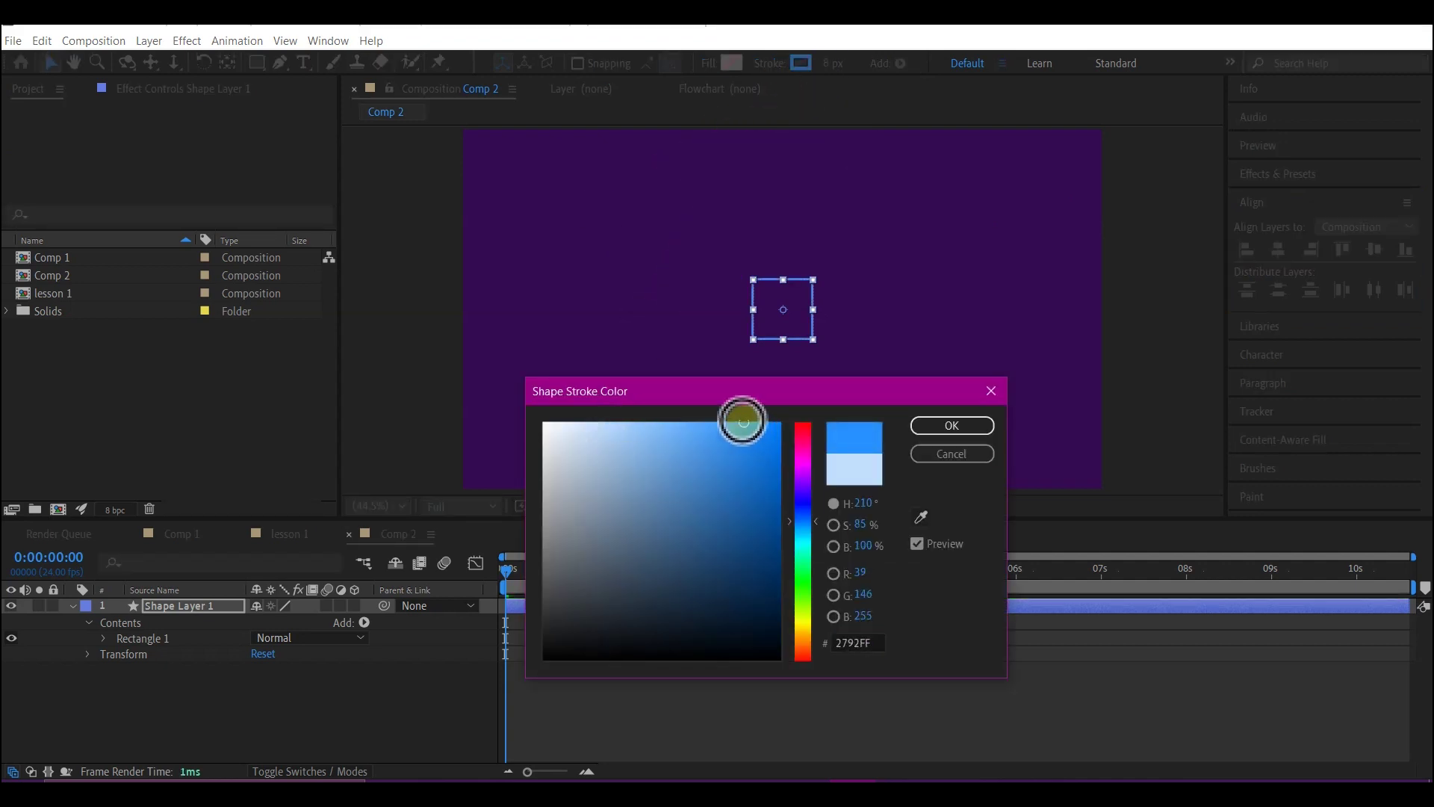
{"action": "left_click", "coordinate": [952, 425]}
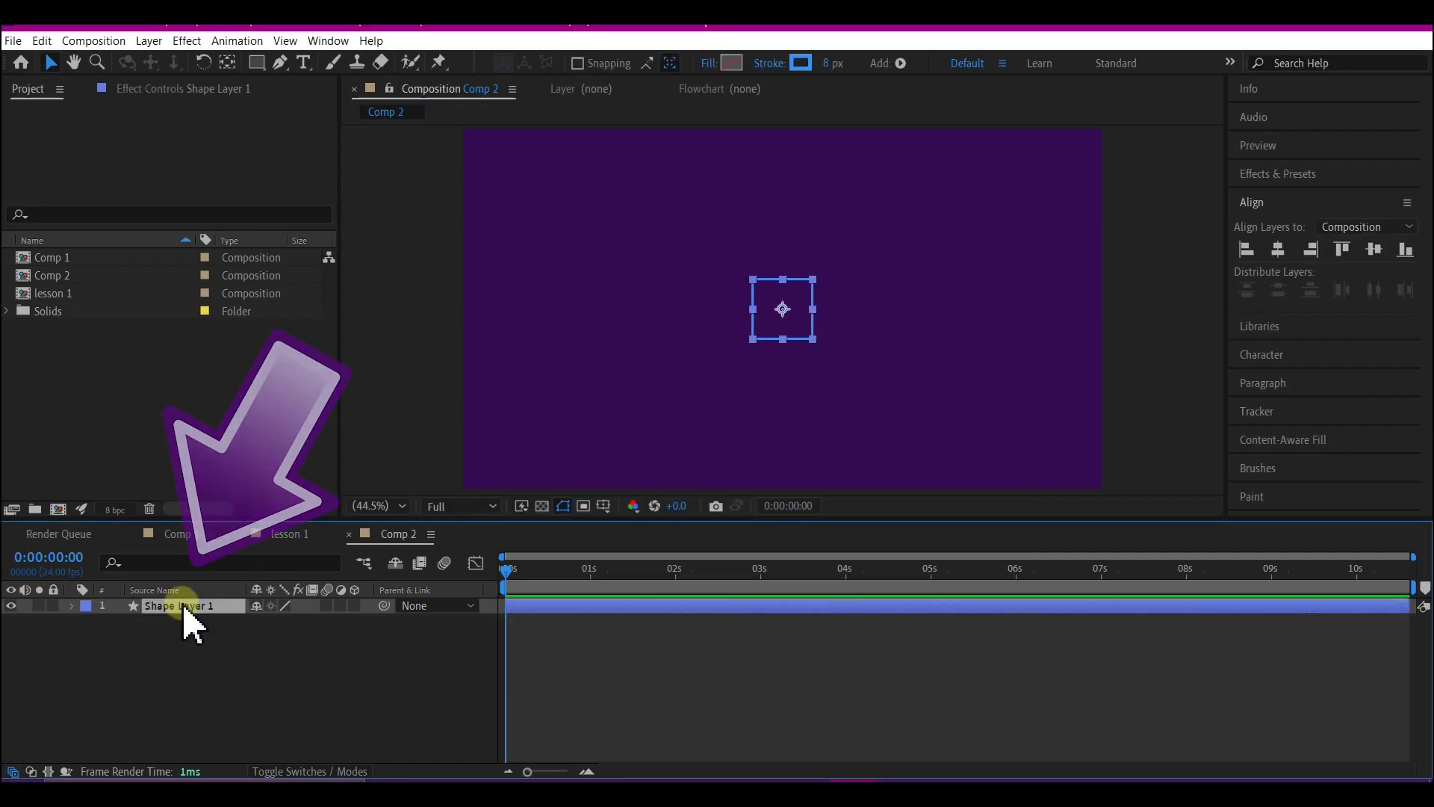
Step: Set the shape layer's Scale to 35%
{"action": "key", "text": "s"}
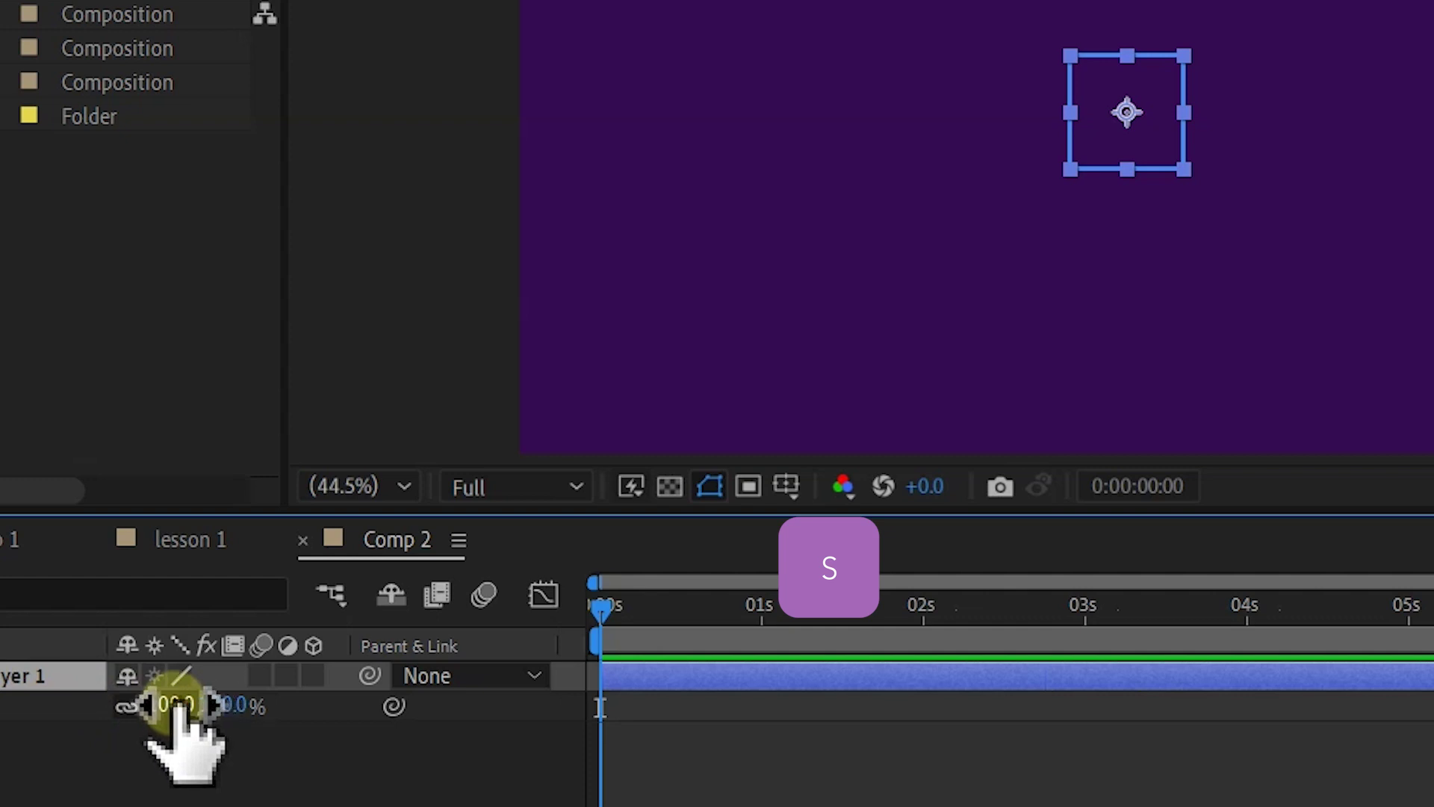
{"action": "left_click", "coordinate": [168, 706]}
{"action": "type", "text": "35.0,3"}
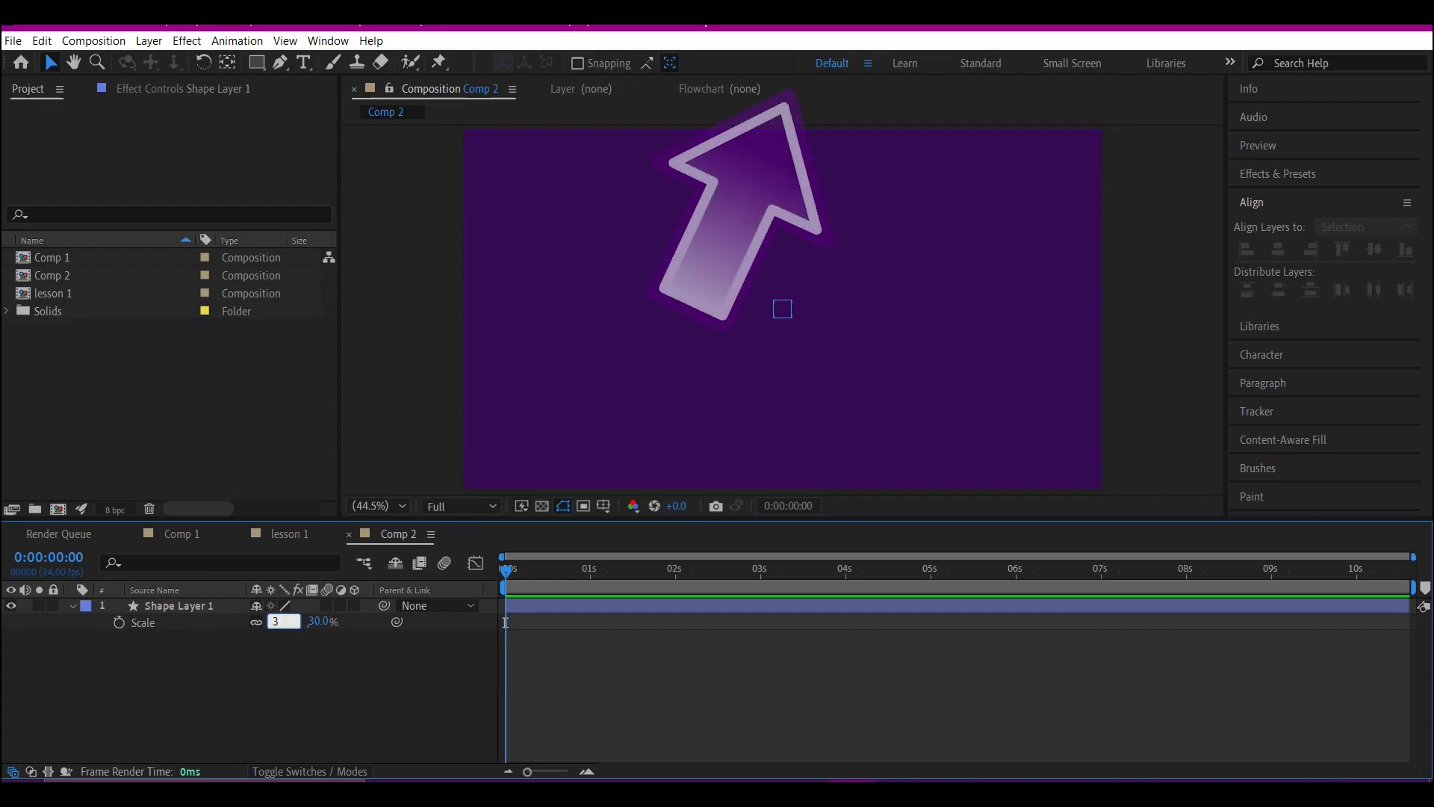
{"action": "type", "text": "5"}
{"action": "key", "text": "Return"}
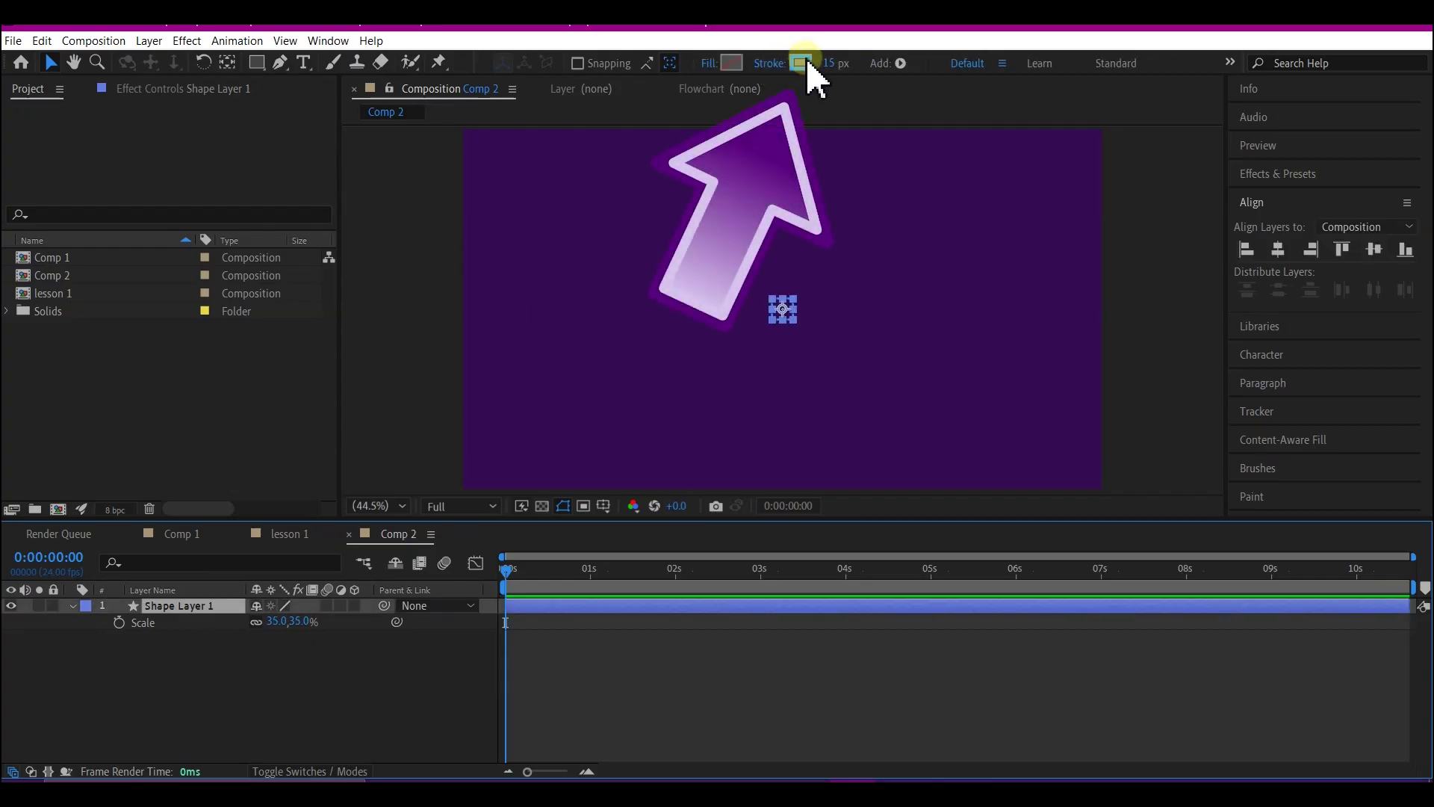
Step: Set the stroke width to 20 px and reveal the layer's modified properties
{"action": "left_click", "coordinate": [833, 63]}
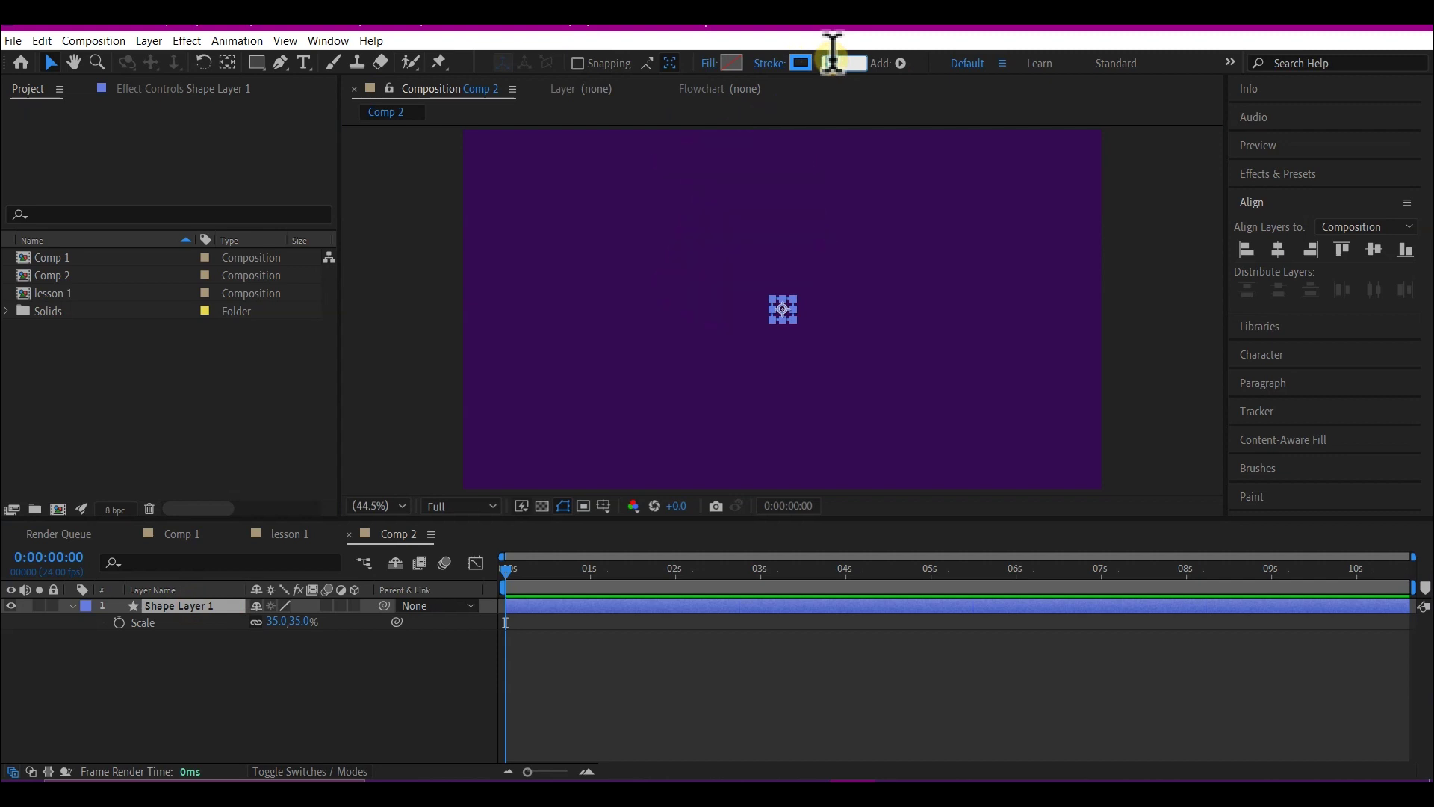
{"action": "type", "text": "20"}
{"action": "left_click", "coordinate": [184, 620]}
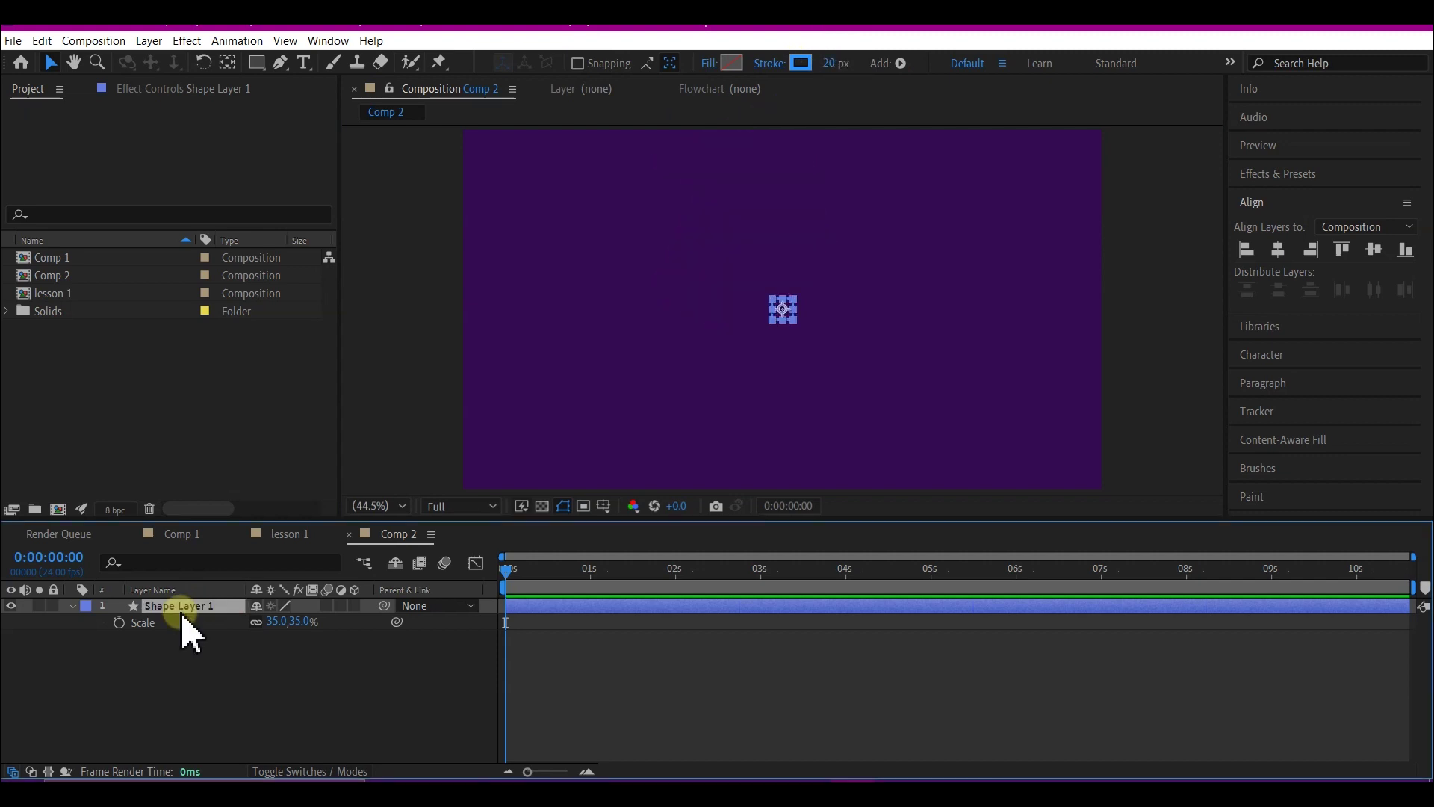
{"action": "key", "text": "u"}
{"action": "key", "text": "u"}
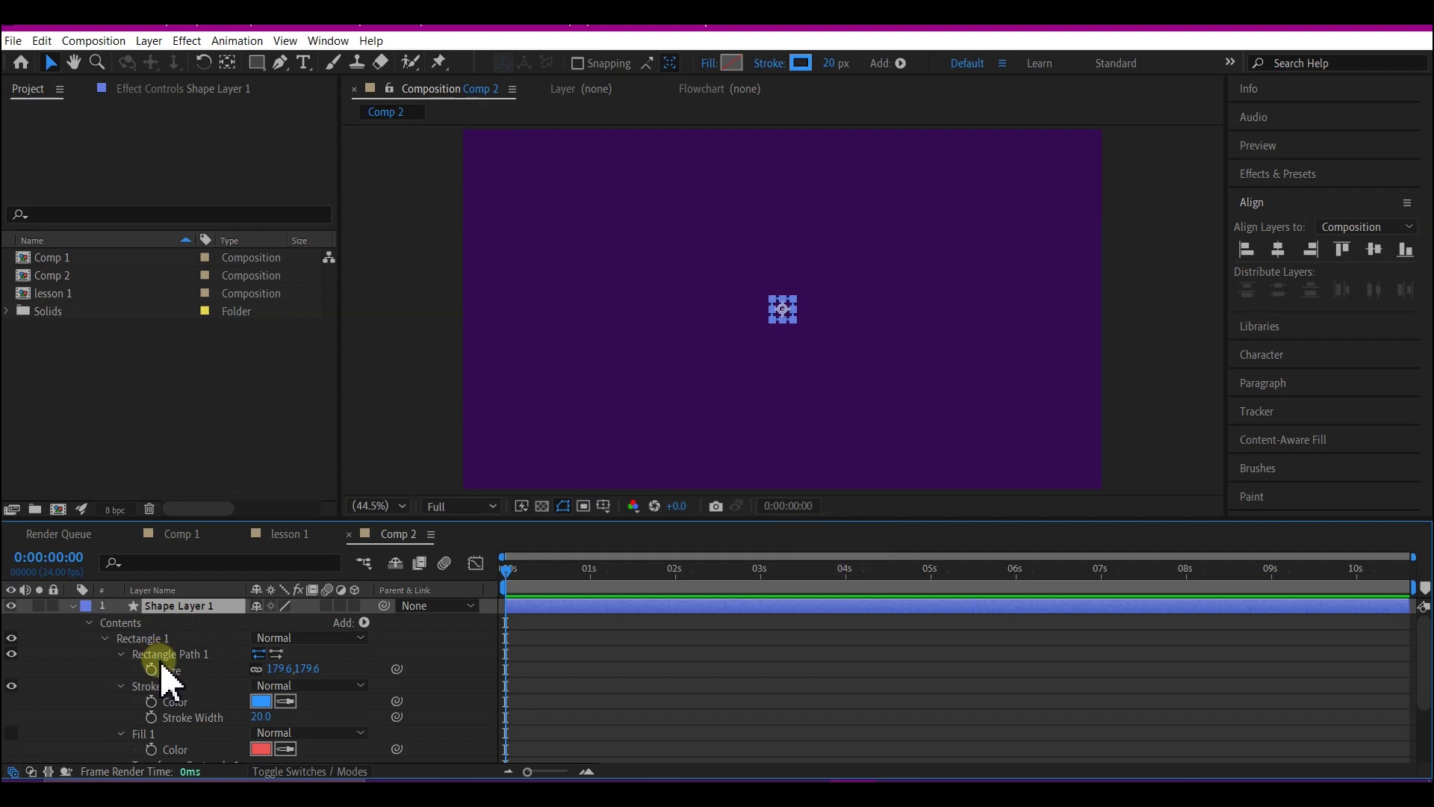
Step: Keyframe Rectangle 1's Position at 0 s and 2 s, moving the square up, and trim the work area to ~3 s
{"action": "scroll", "coordinate": [224, 676], "scroll_direction": "down", "scroll_amount": 3}
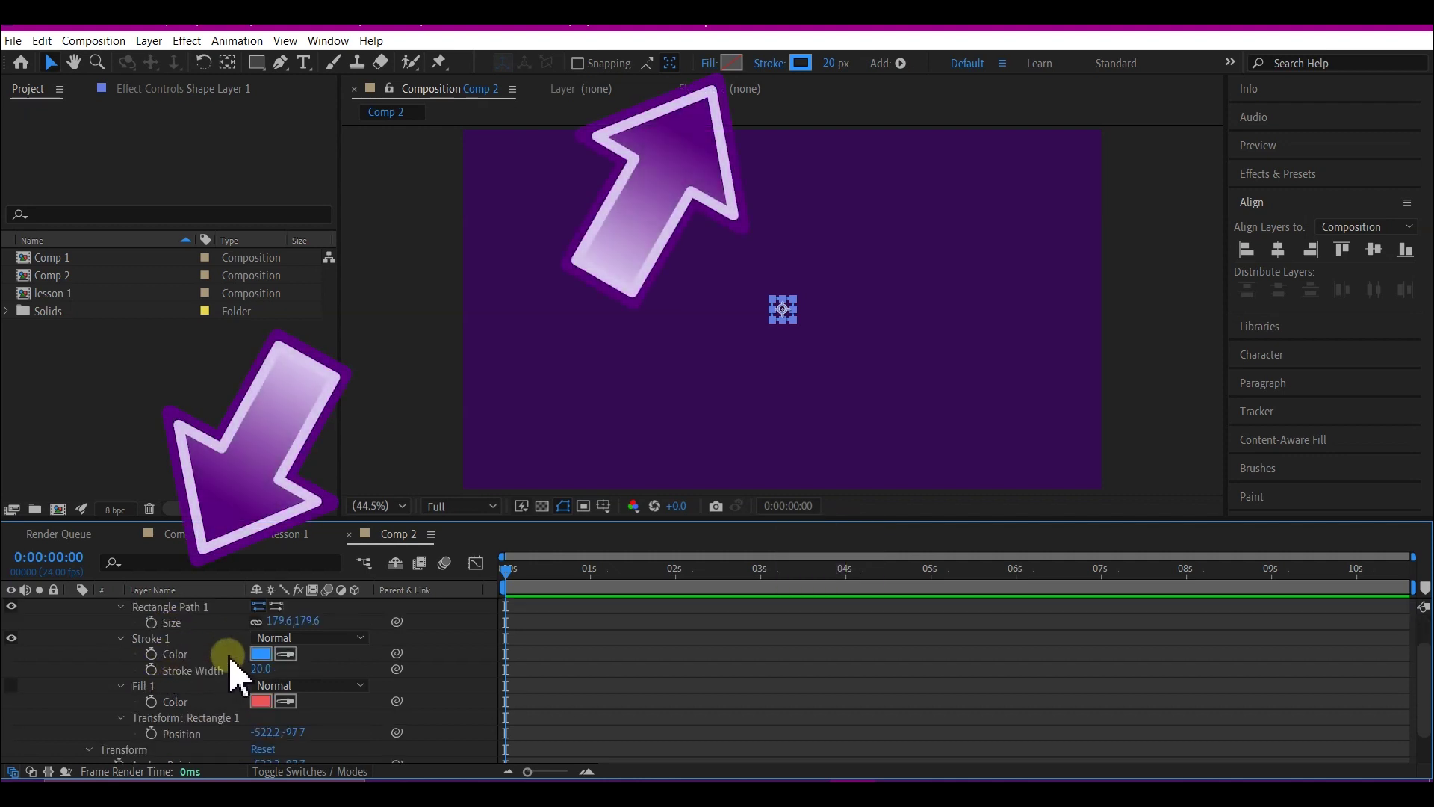
{"action": "left_click", "coordinate": [120, 718]}
{"action": "scroll", "coordinate": [185, 679], "scroll_direction": "down", "scroll_amount": 2}
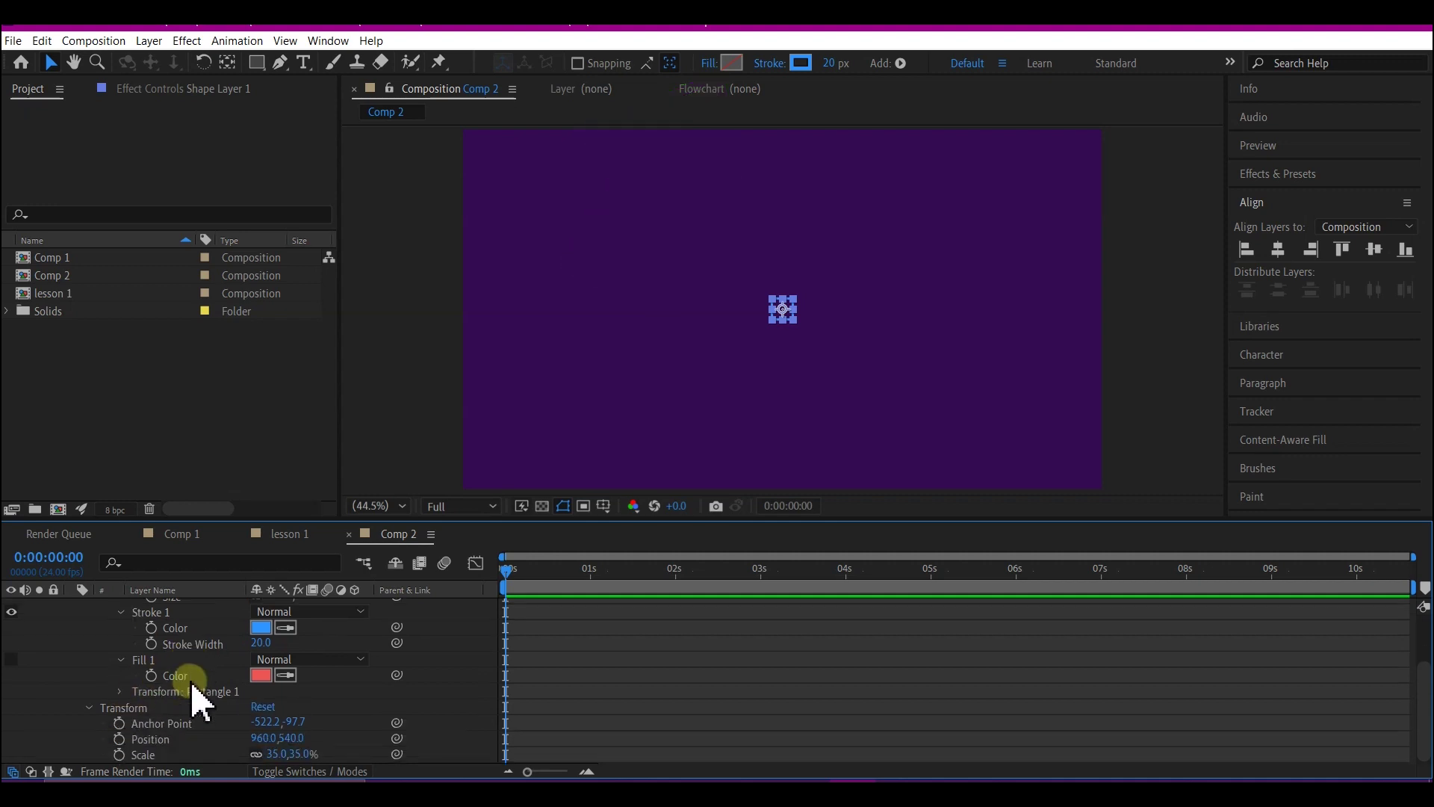
{"action": "left_click", "coordinate": [121, 691]}
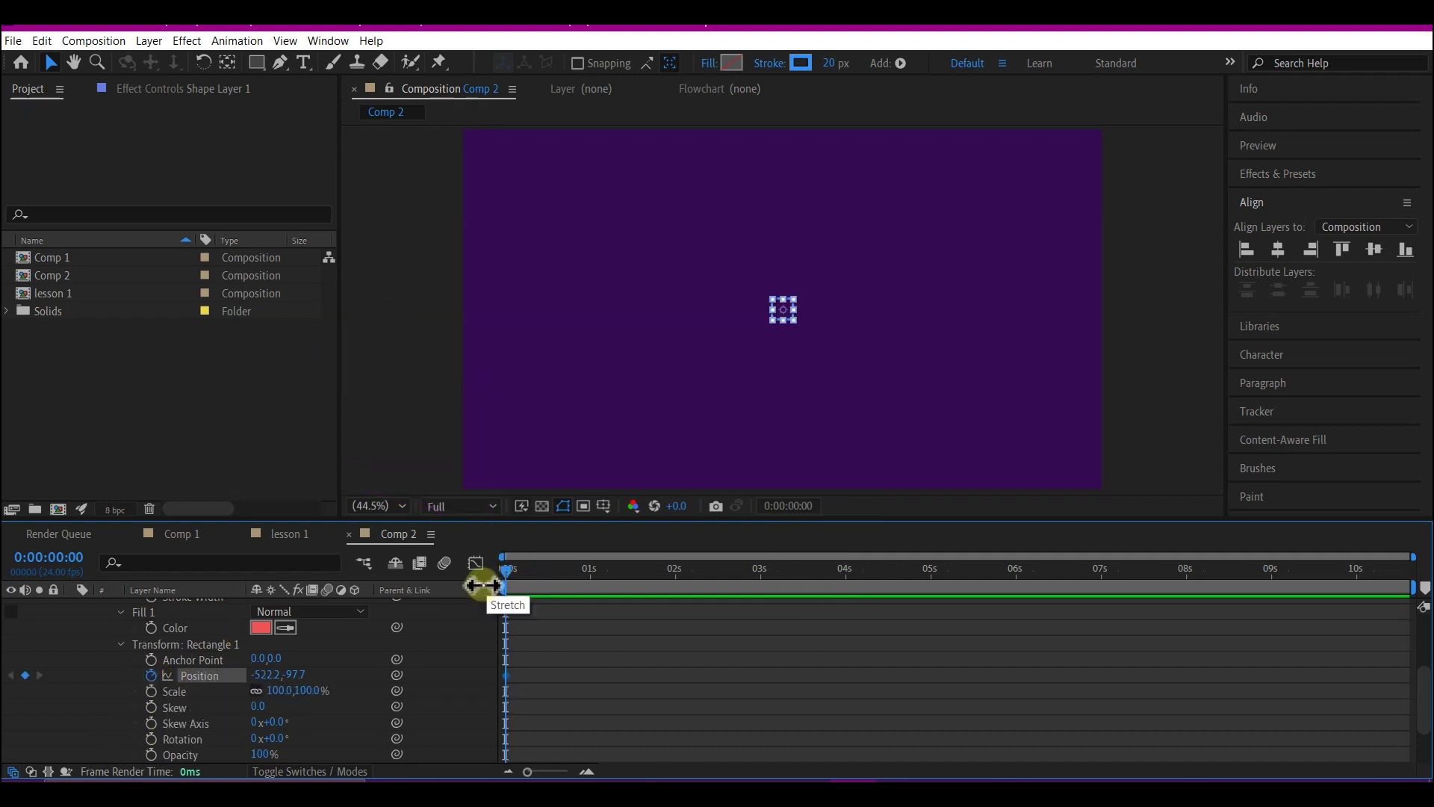
{"action": "left_click", "coordinate": [676, 574]}
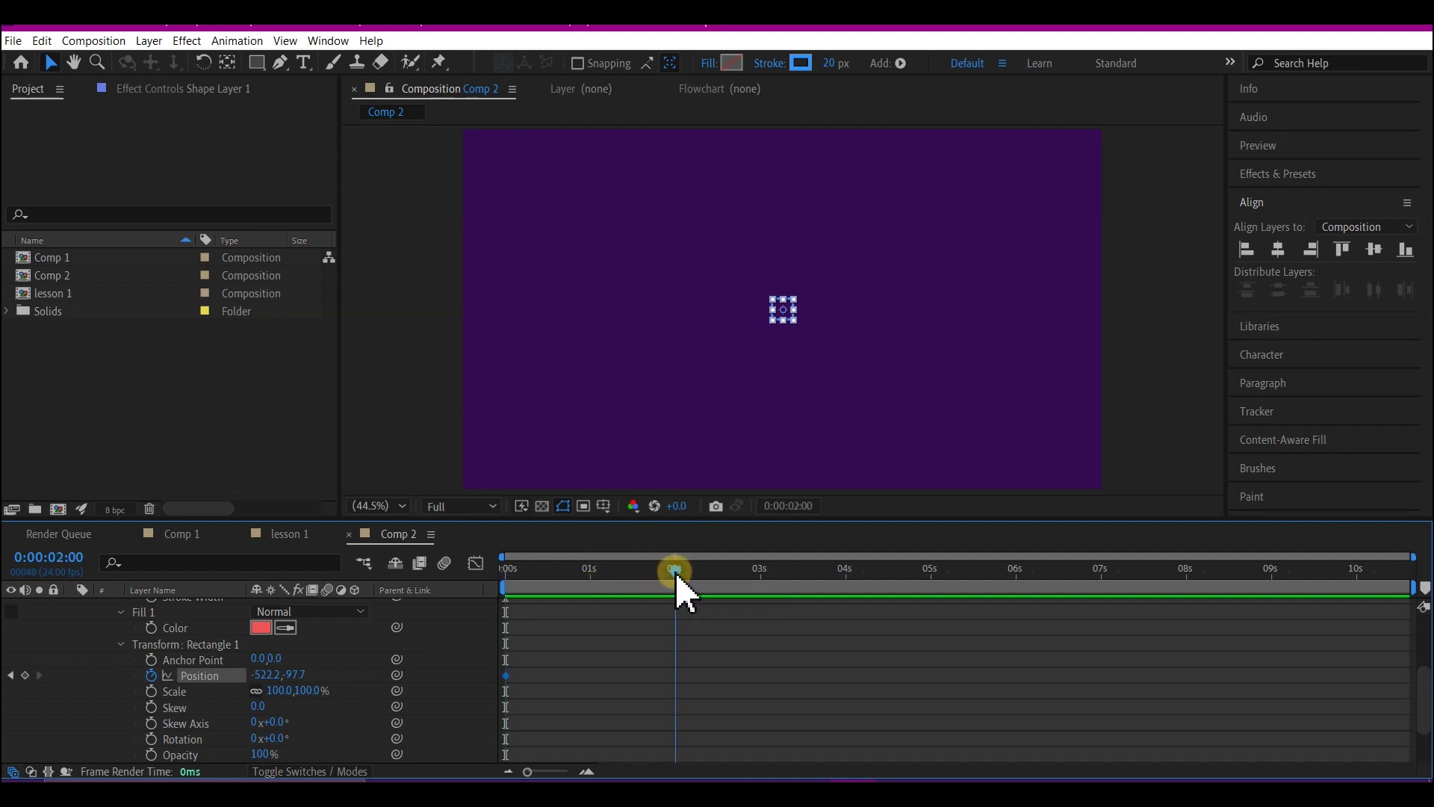
{"action": "scroll", "coordinate": [170, 662], "scroll_direction": "down", "scroll_amount": 1}
{"action": "left_click_drag", "start_coordinate": [269, 654], "coordinate": [8, 562]}
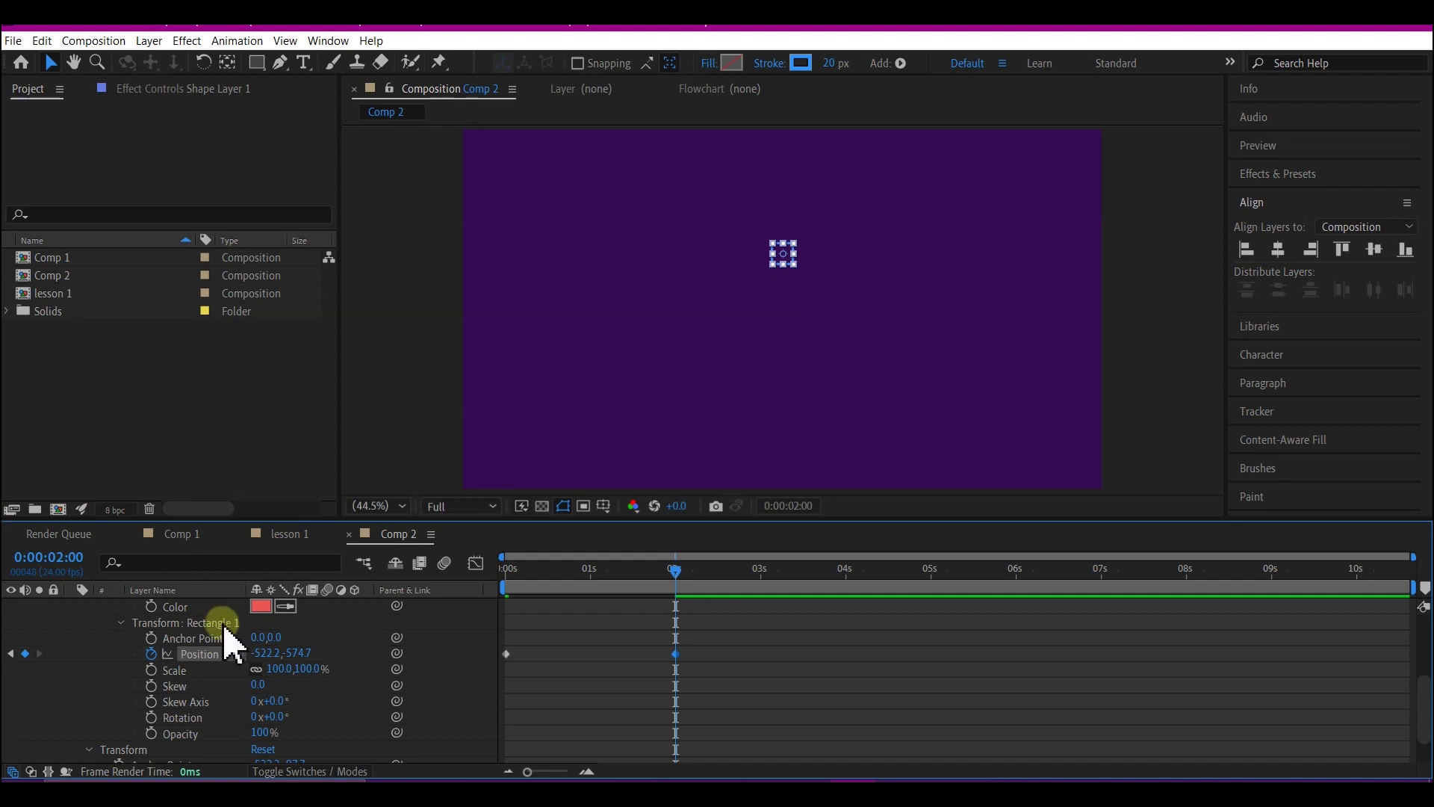
{"action": "mouse_move", "coordinate": [299, 669]}
{"action": "left_mouse_down"}
{"action": "mouse_move", "coordinate": [628, 747]}
{"action": "mouse_move", "coordinate": [291, 663]}
{"action": "left_mouse_up"}
{"action": "left_click_drag", "start_coordinate": [575, 583], "coordinate": [523, 579]}
{"action": "left_click", "coordinate": [519, 566]}
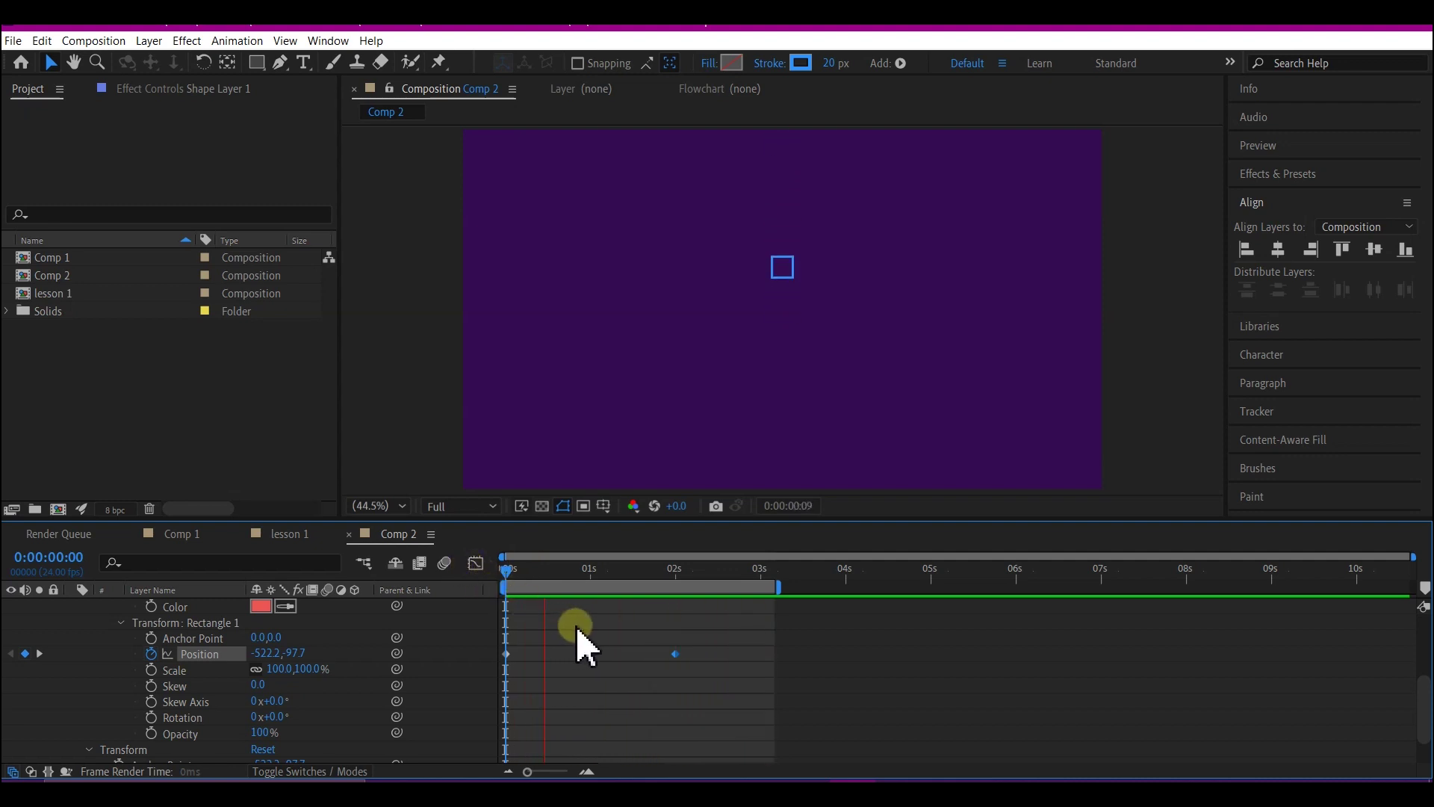
Step: Keyframe Stroke Width at 20 on frame 9 and 0 at frame zero
{"action": "left_click", "coordinate": [531, 563]}
{"action": "left_click_drag", "start_coordinate": [531, 563], "coordinate": [502, 590]}
{"action": "scroll", "coordinate": [166, 657], "scroll_direction": "up", "scroll_amount": 5}
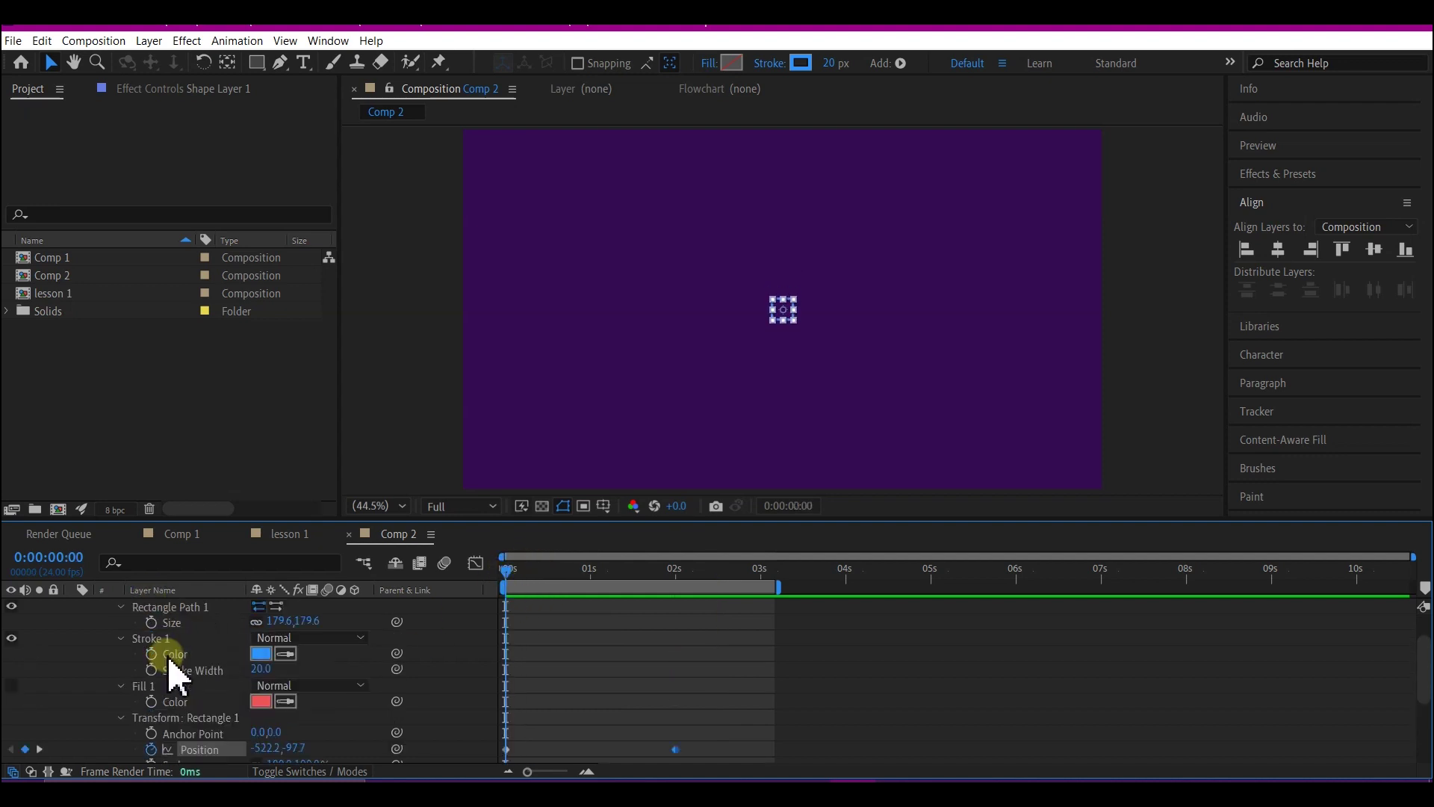
{"action": "scroll", "coordinate": [254, 698], "scroll_direction": "down", "scroll_amount": 2}
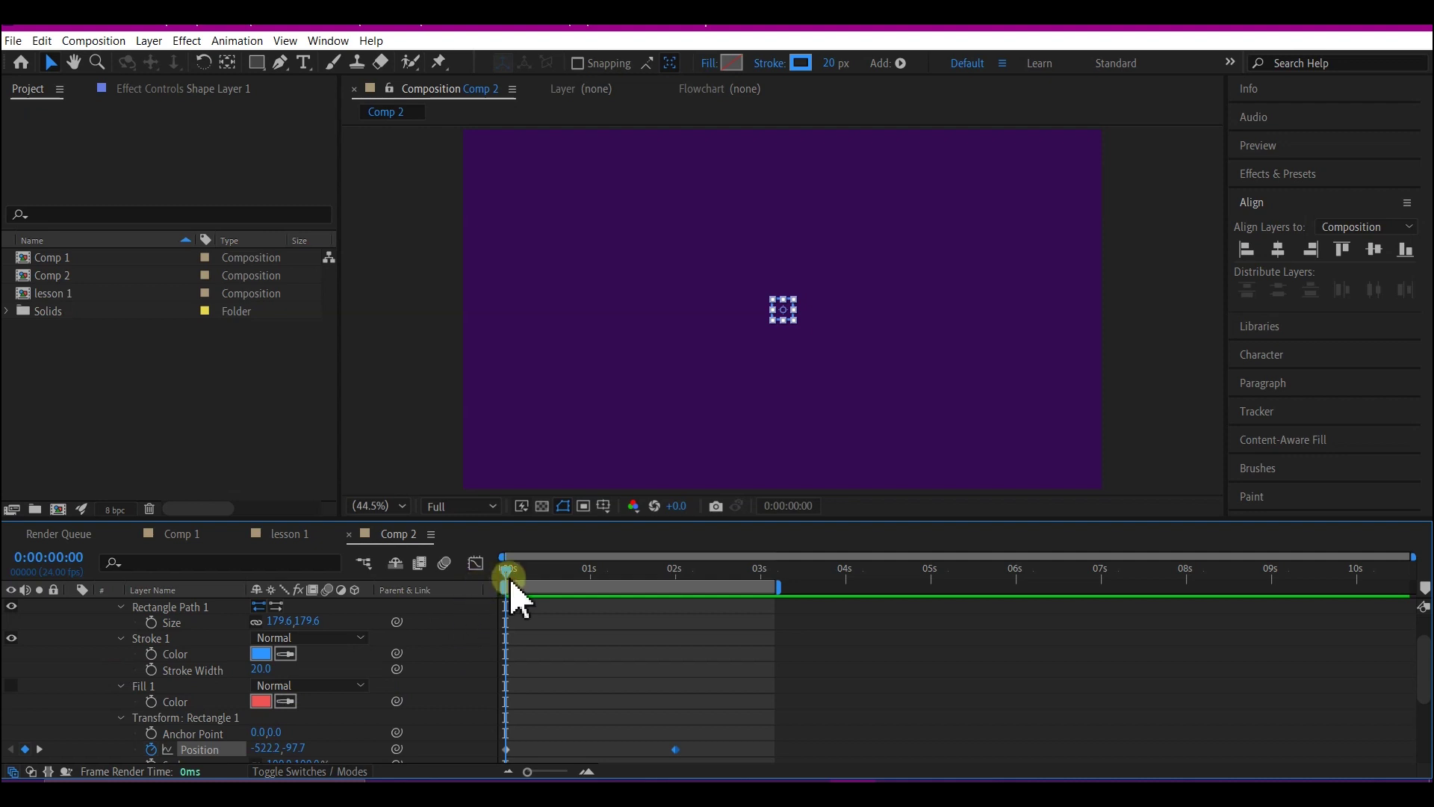
{"action": "left_click_drag", "start_coordinate": [511, 584], "coordinate": [541, 583]}
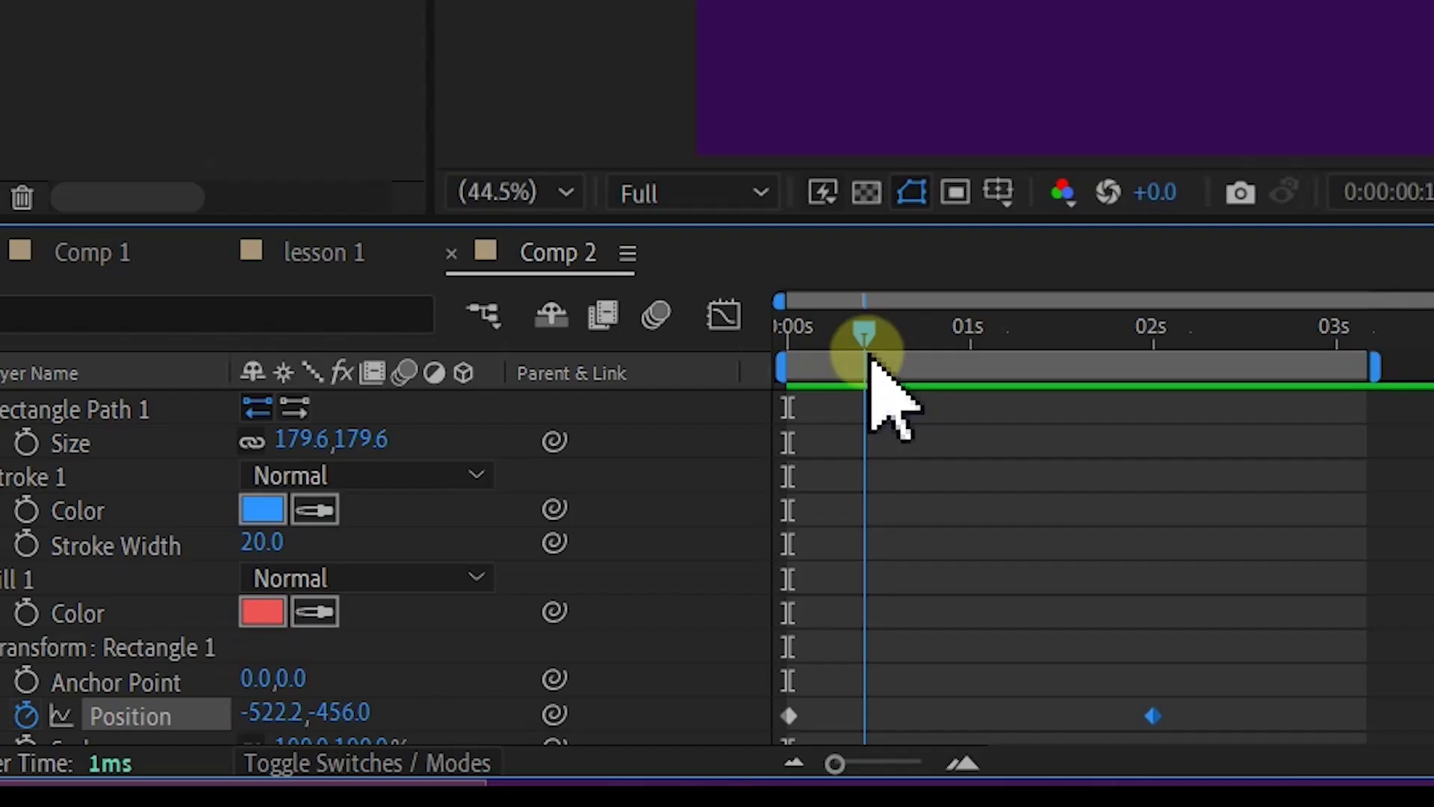
{"action": "left_click", "coordinate": [26, 543]}
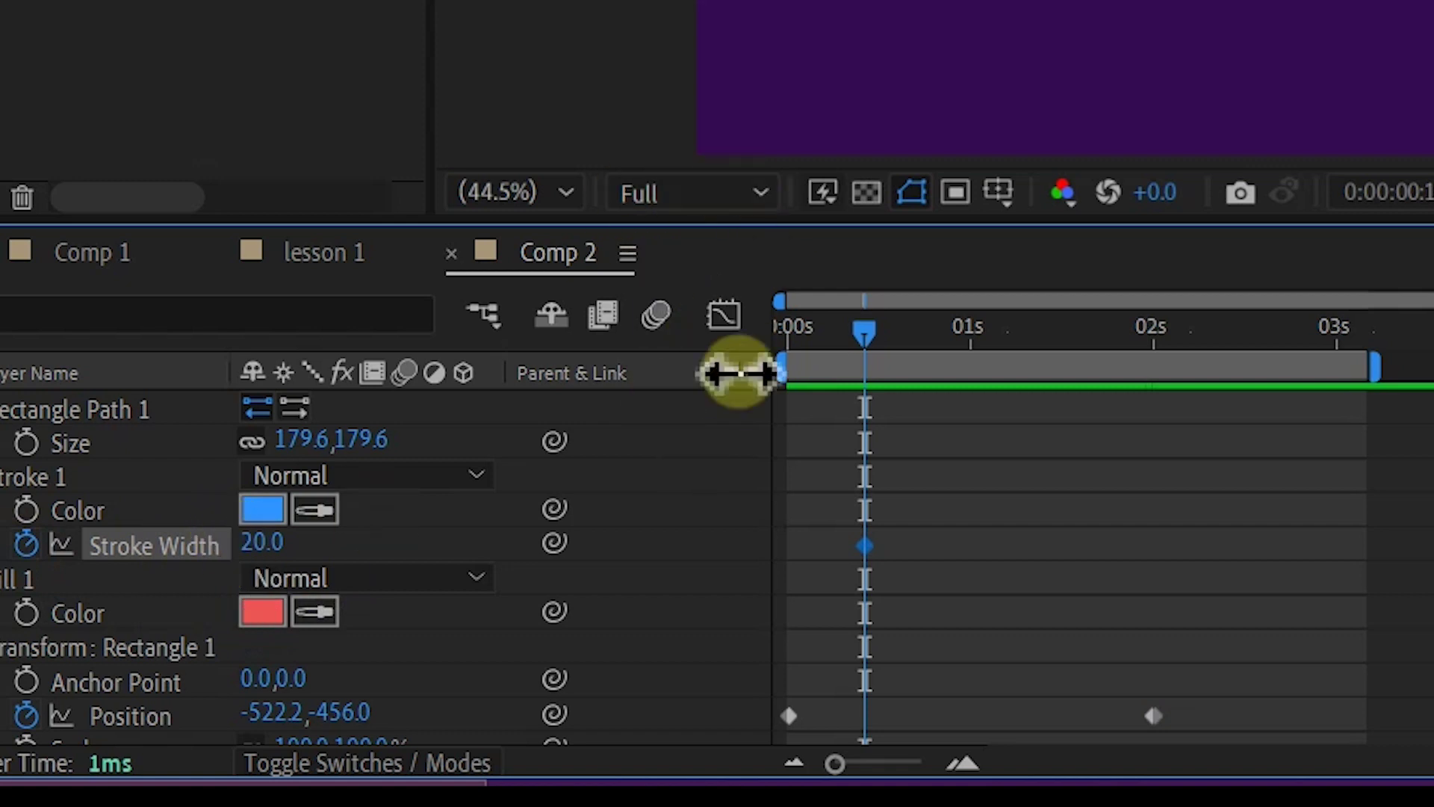
{"action": "left_click_drag", "start_coordinate": [875, 333], "coordinate": [751, 366]}
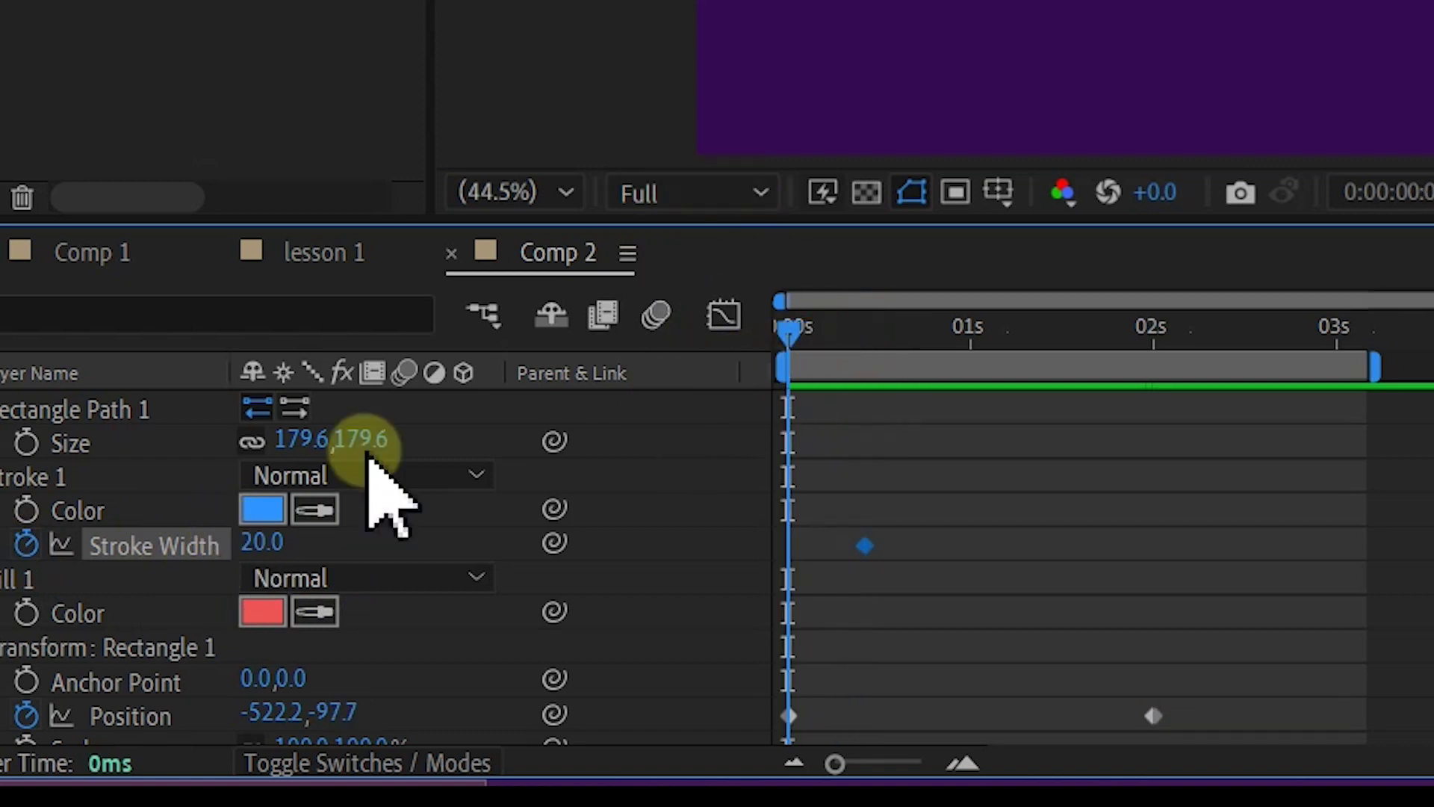
{"action": "left_click", "coordinate": [254, 546]}
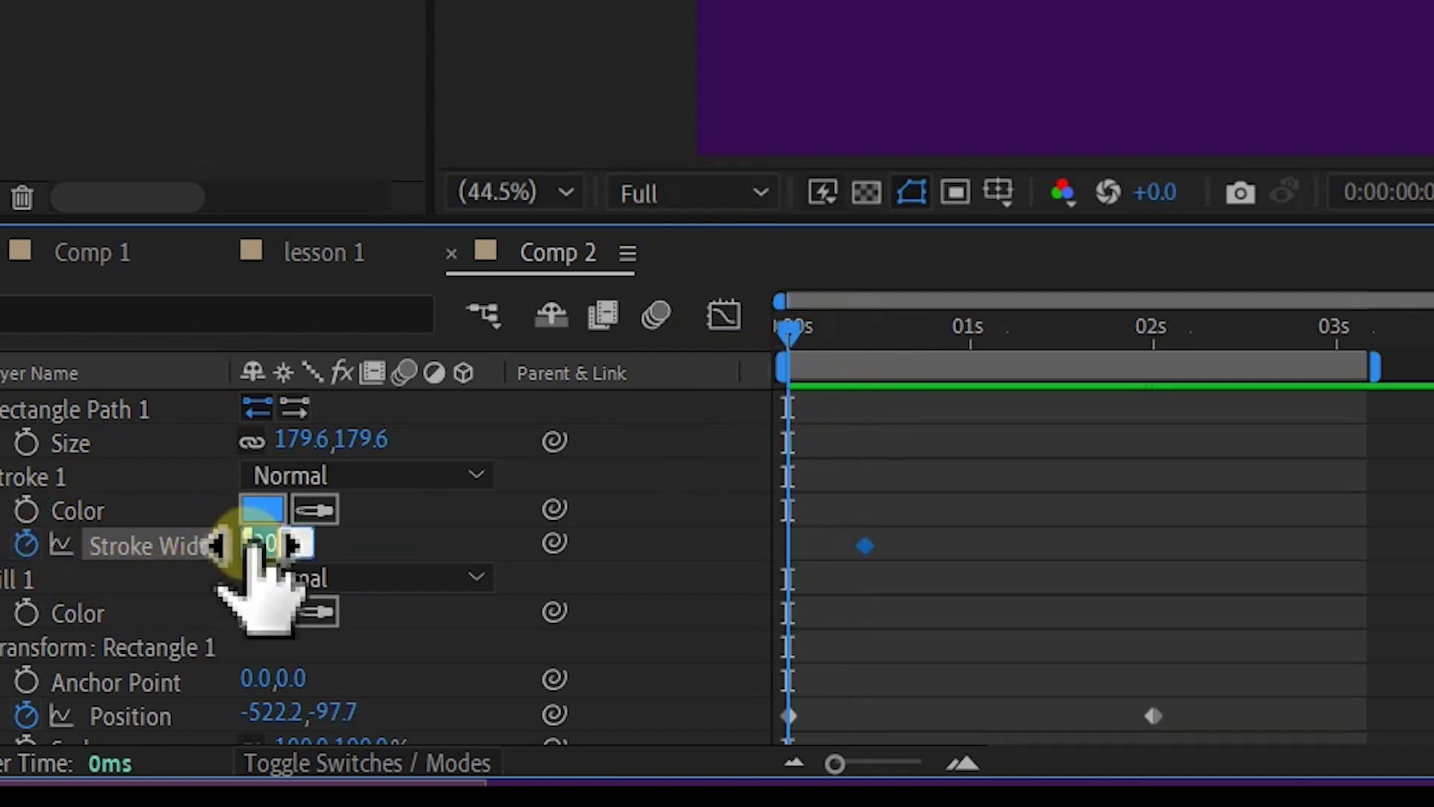
{"action": "type", "text": "0"}
{"action": "key", "text": "Return"}
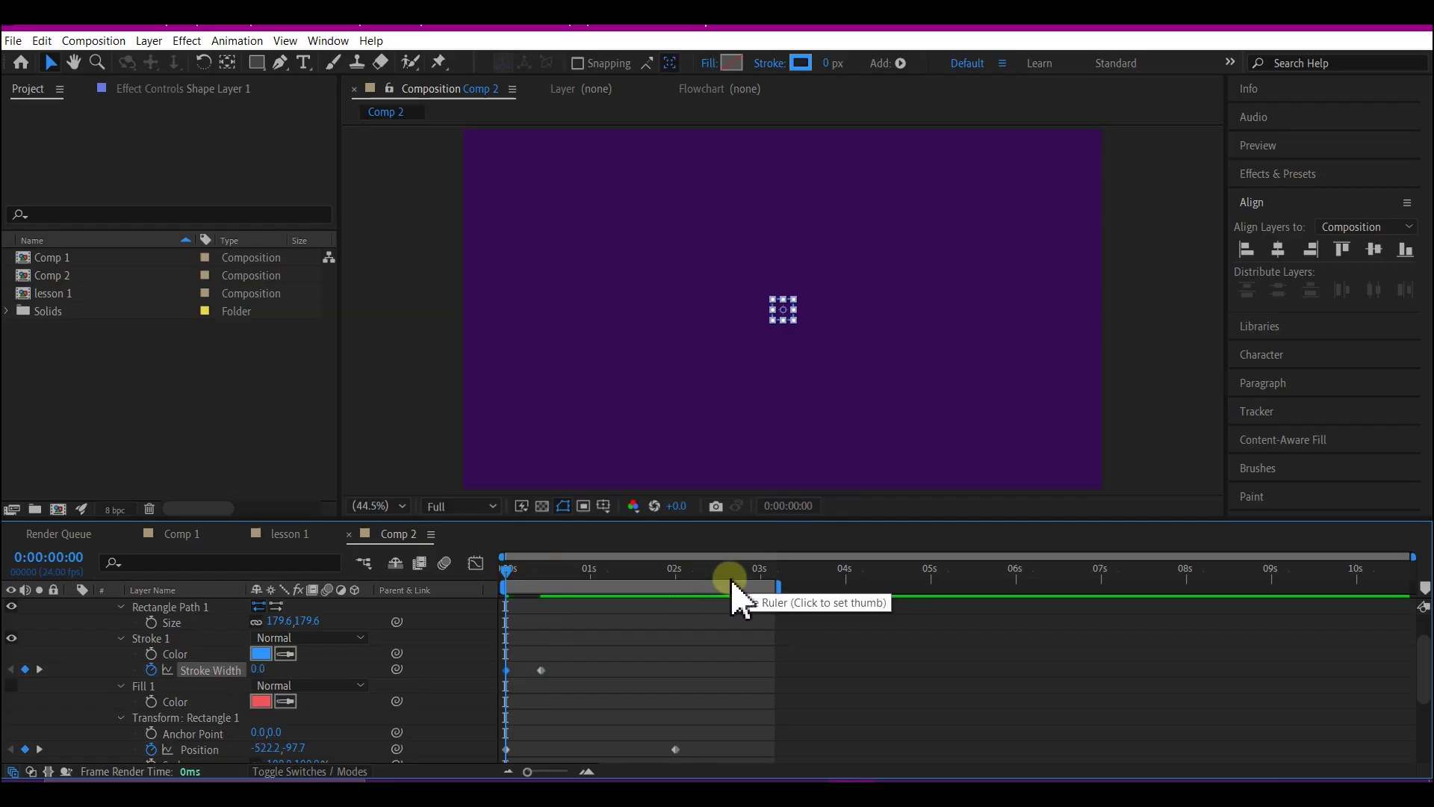
Step: Copy the 0 Stroke Width keyframe to 2 s and paste the 20 keyframe at about 1.4 s
{"action": "left_click", "coordinate": [675, 572]}
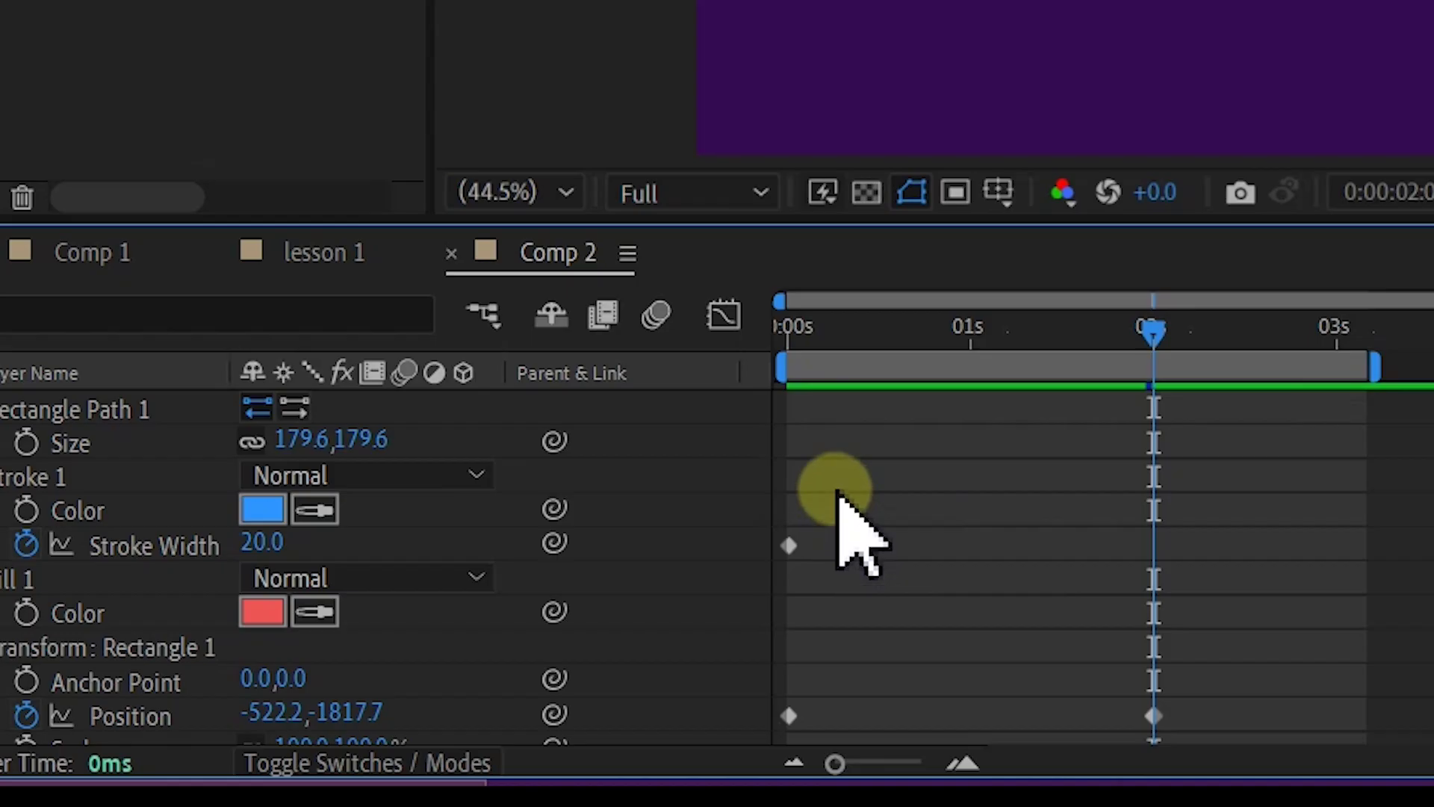
{"action": "left_click_drag", "start_coordinate": [530, 638], "coordinate": [497, 694]}
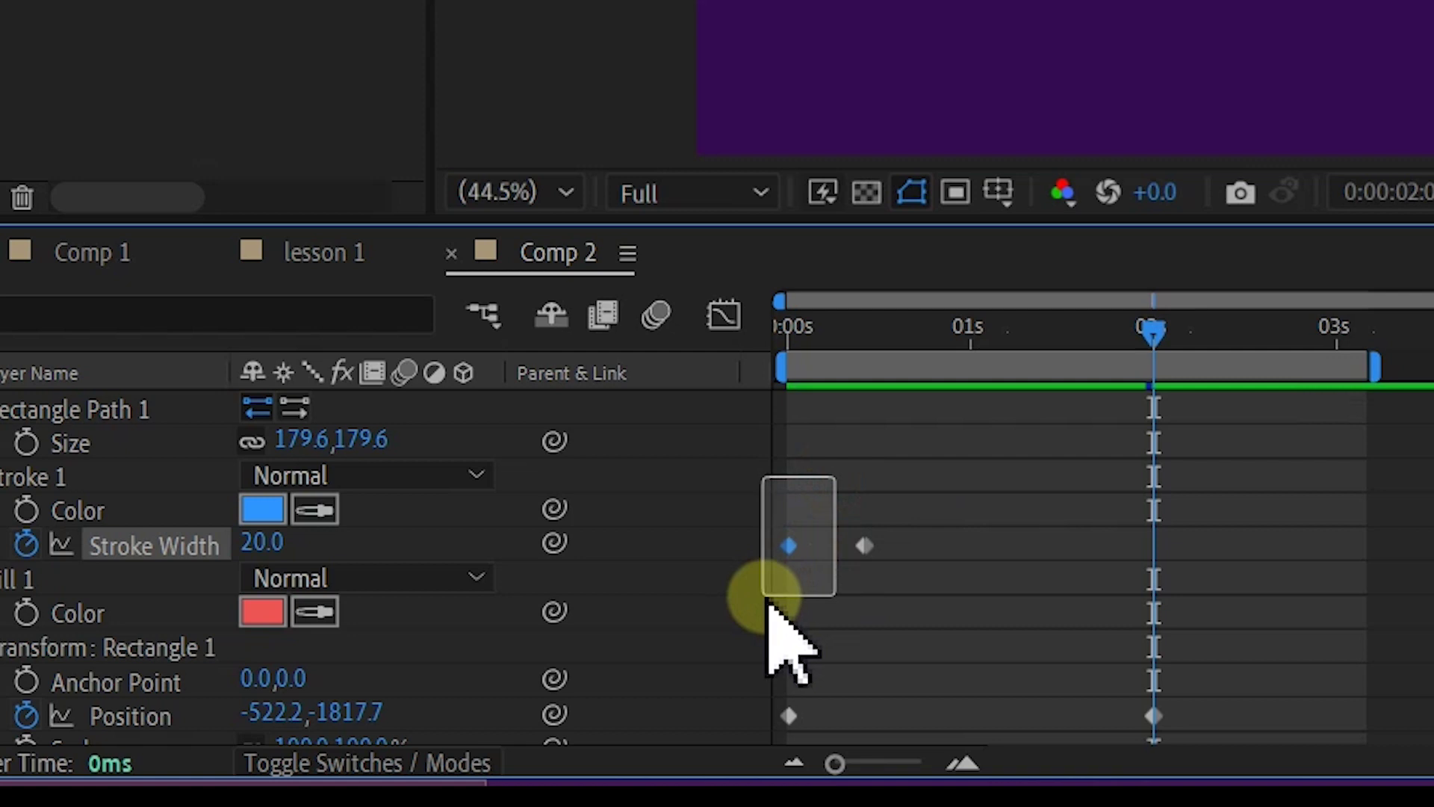
{"action": "left_click_drag", "start_coordinate": [768, 602], "coordinate": [767, 603]}
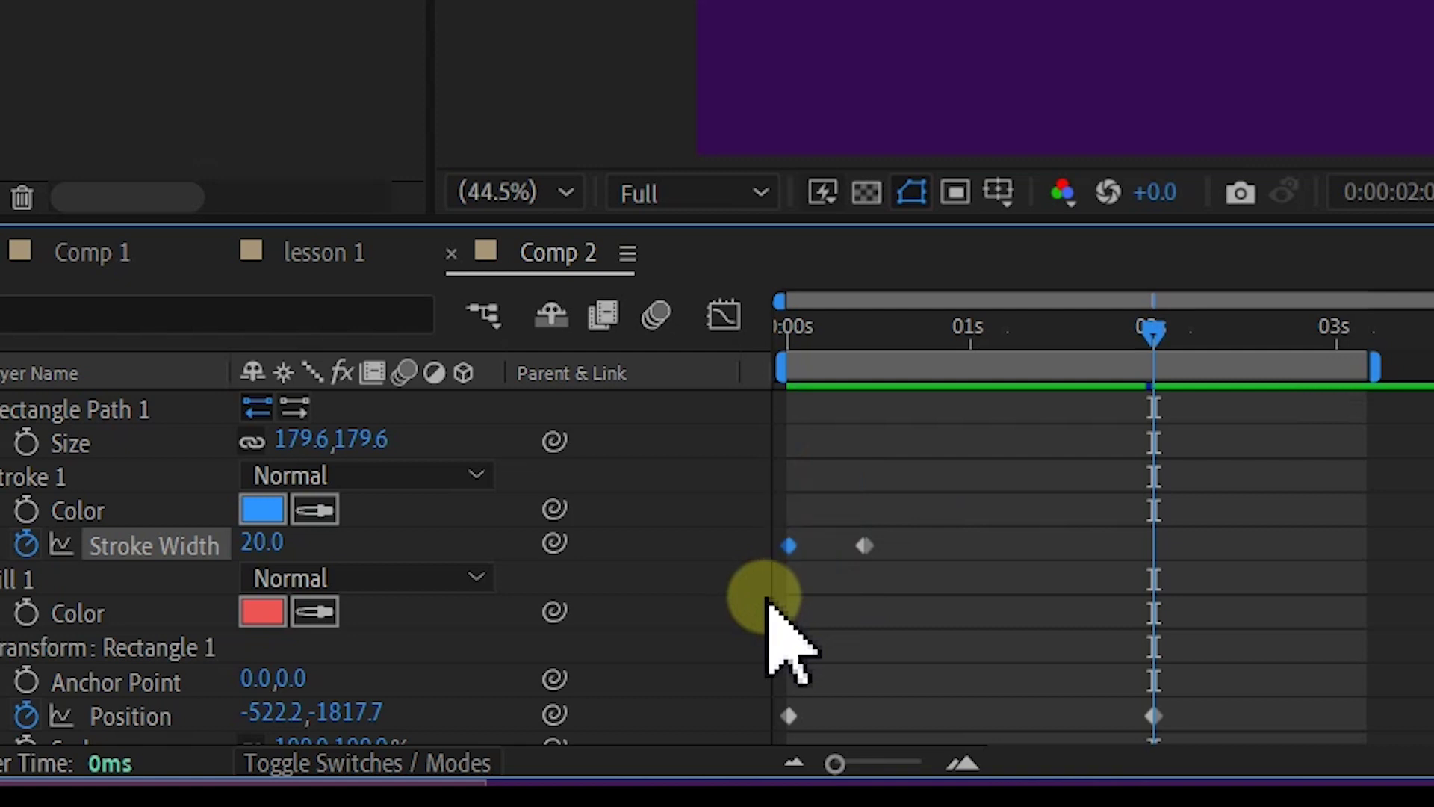
{"action": "key", "text": "ctrl+c"}
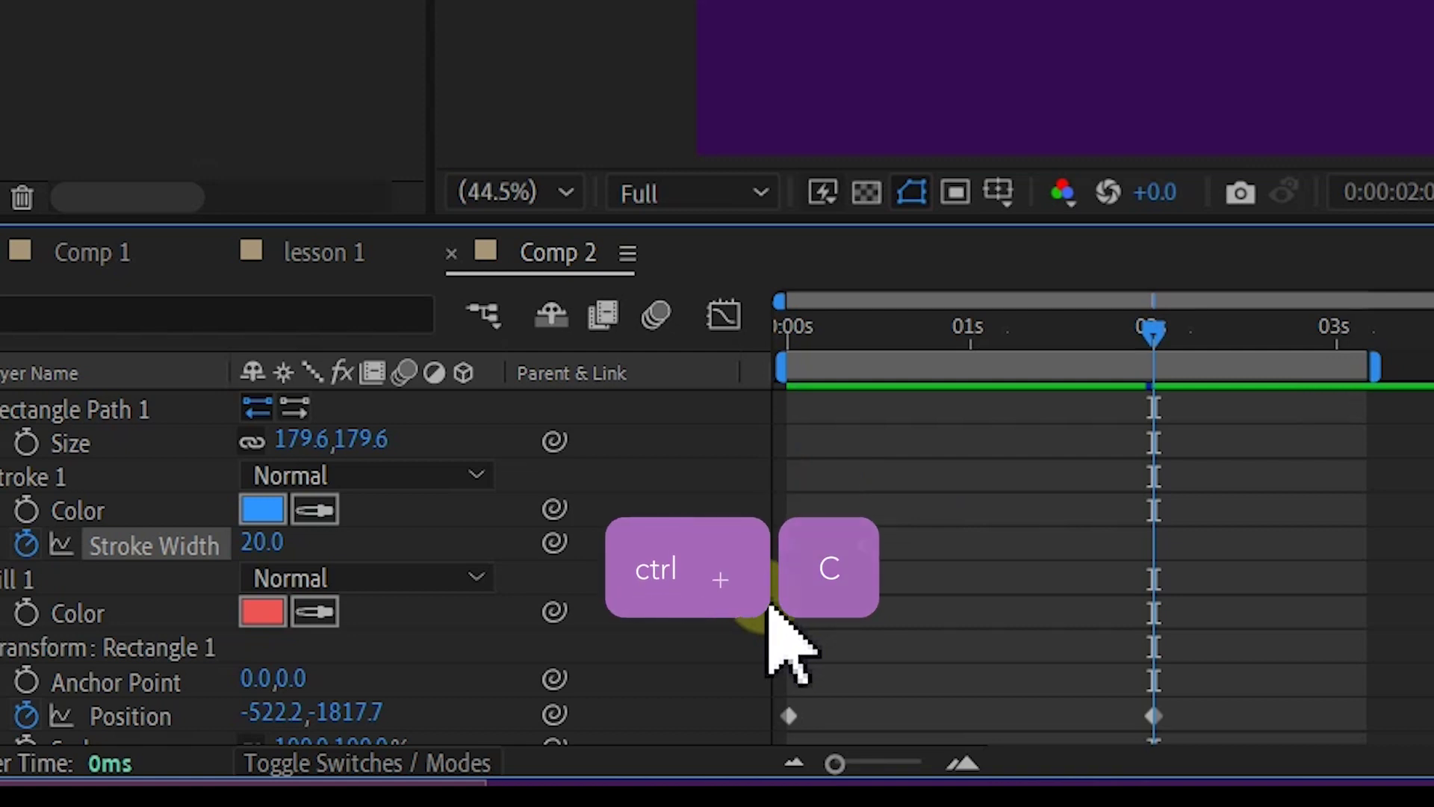
{"action": "key", "text": "ctrl+v"}
{"action": "key", "text": "ctrl+v"}
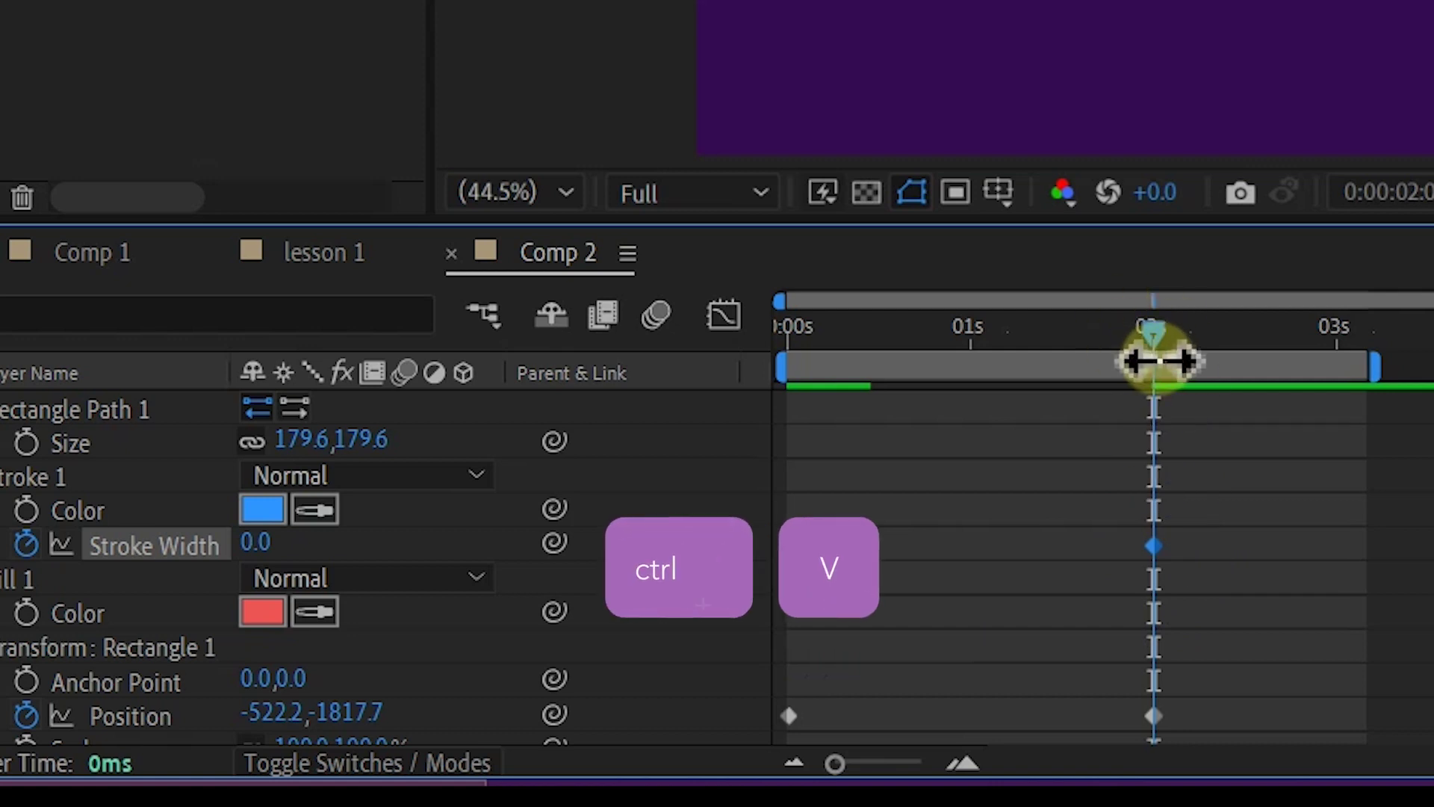
{"action": "left_click_drag", "start_coordinate": [1153, 330], "coordinate": [1051, 361]}
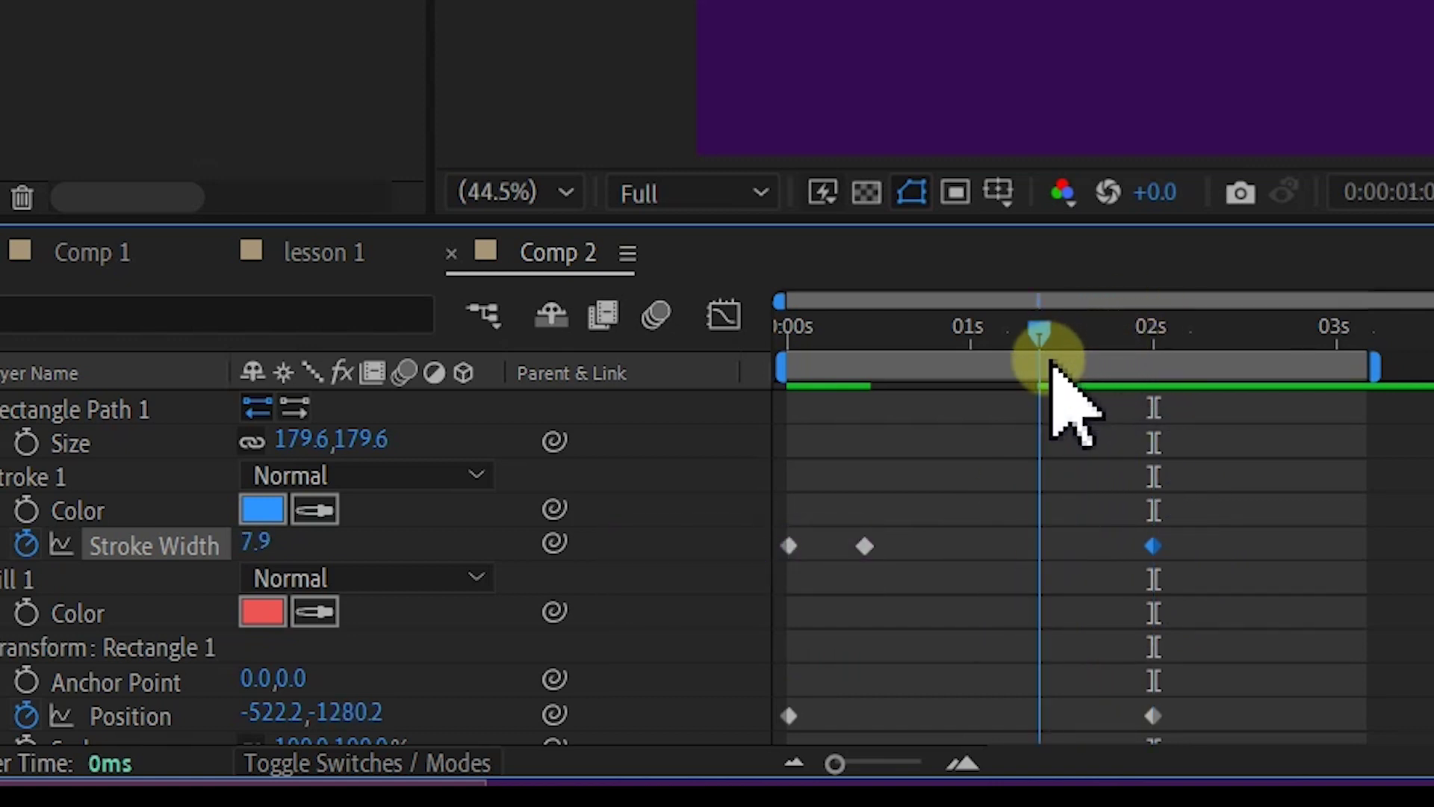
{"action": "left_click_drag", "start_coordinate": [927, 467], "coordinate": [825, 632]}
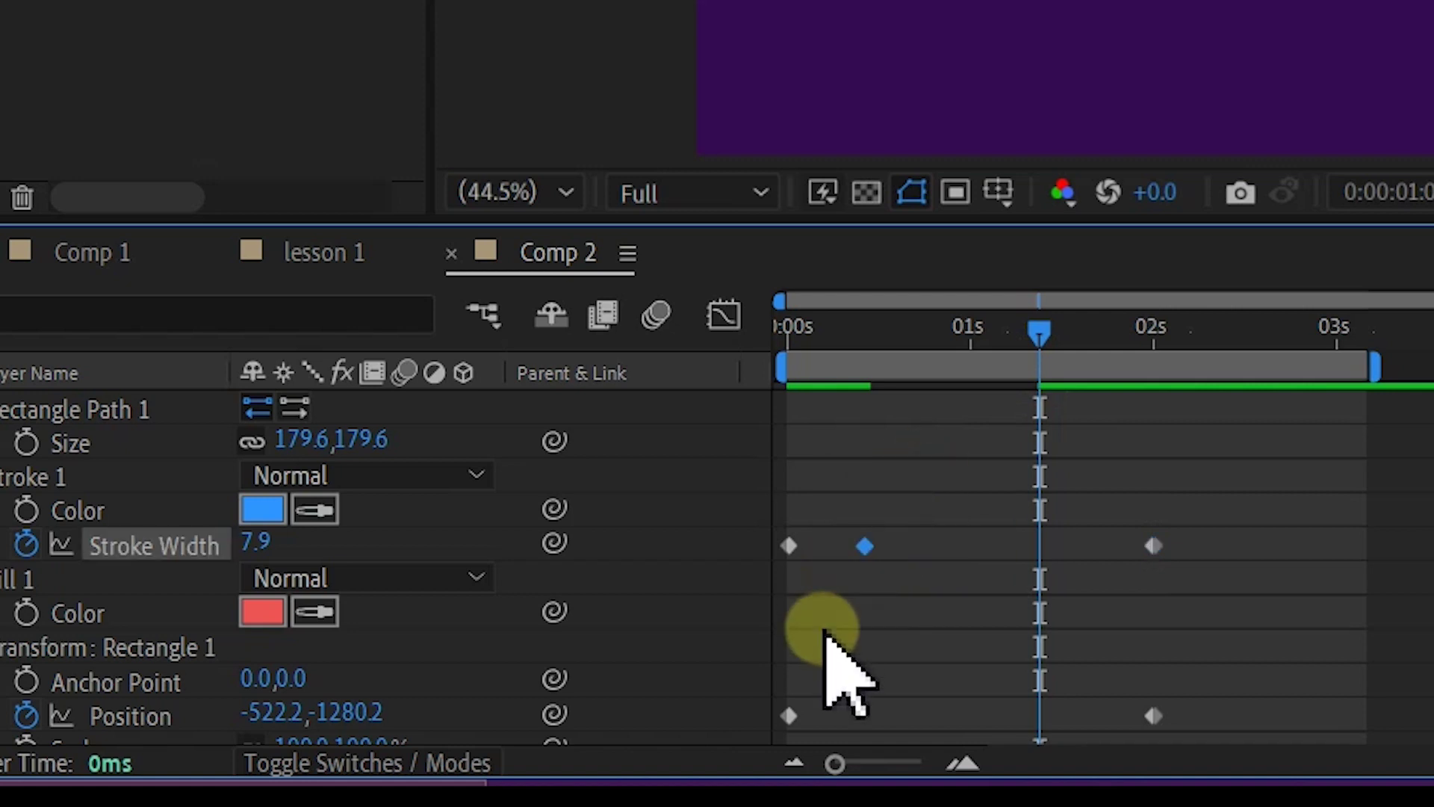
{"action": "key", "text": "ctrl+v"}
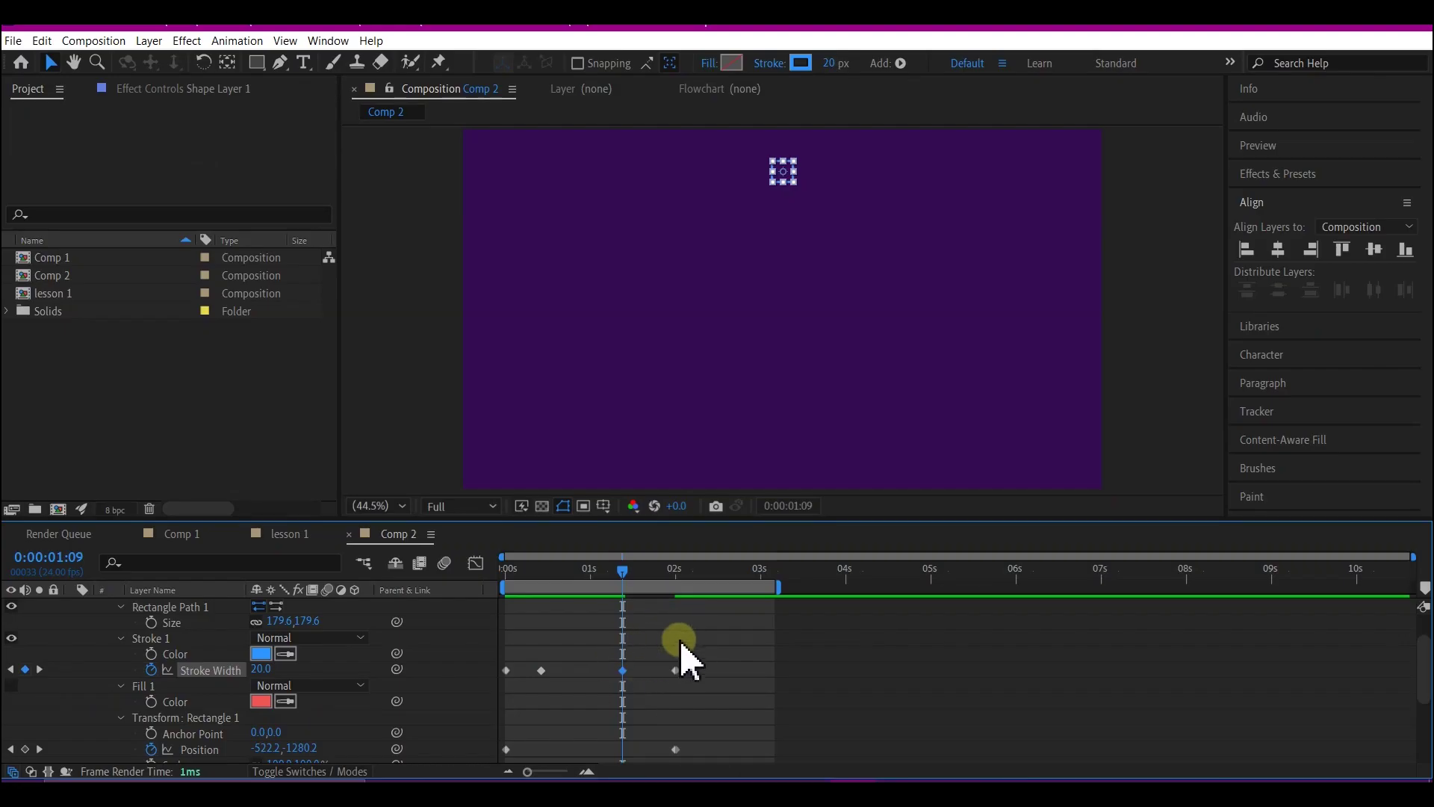
{"action": "left_click_drag", "start_coordinate": [529, 574], "coordinate": [480, 590]}
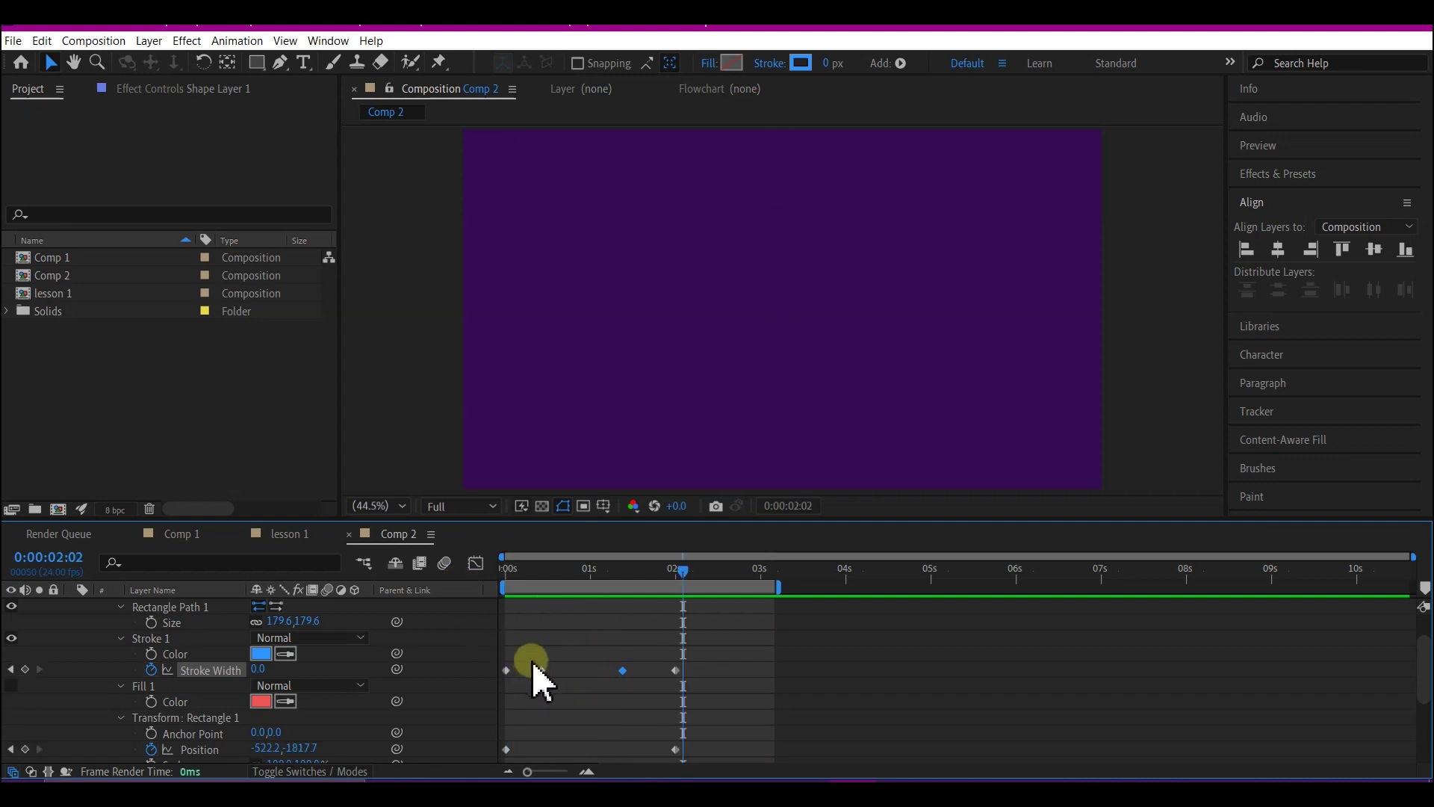
{"action": "scroll", "coordinate": [212, 736], "scroll_direction": "down", "scroll_amount": 3}
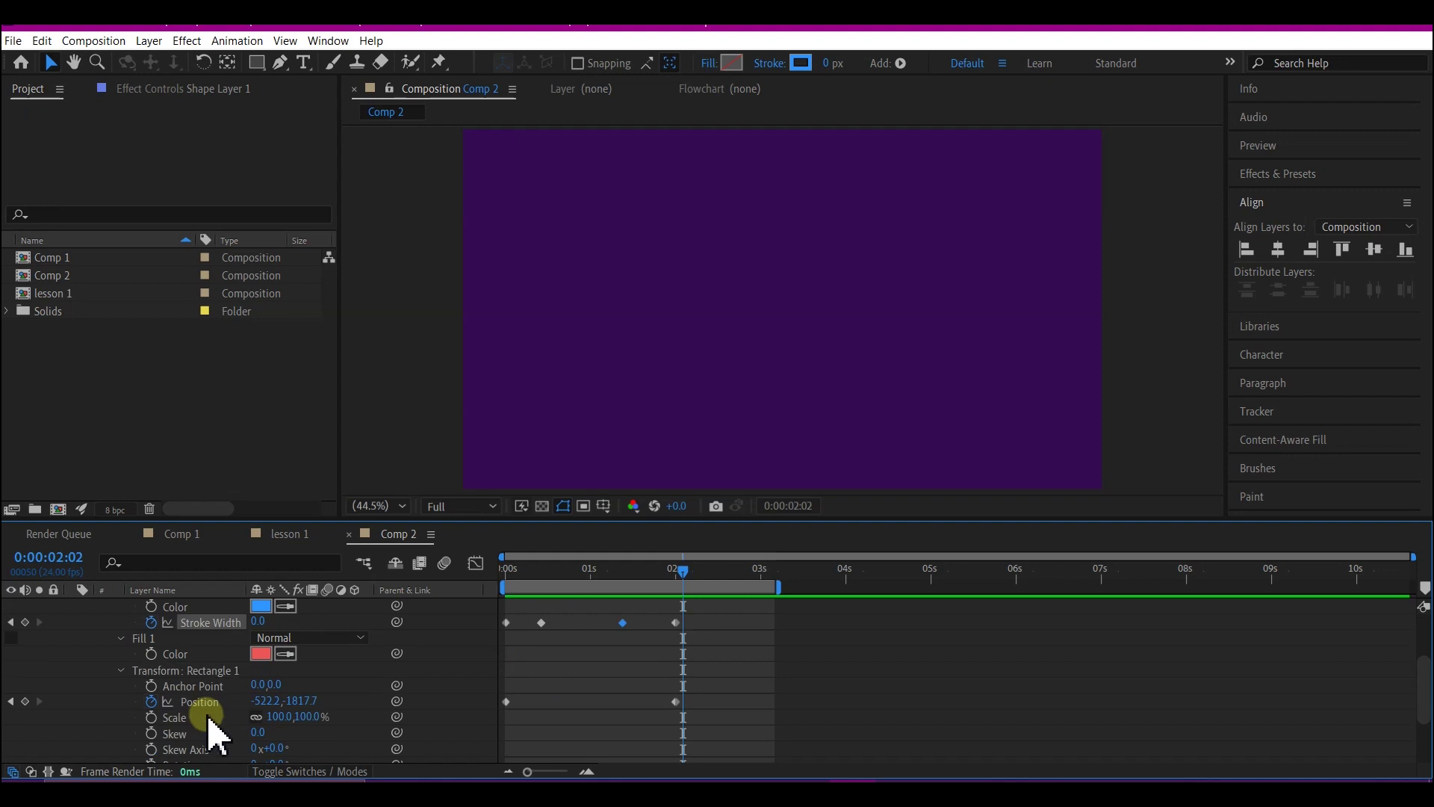
{"action": "mouse_move", "coordinate": [494, 573]}
{"action": "left_mouse_down"}
{"action": "mouse_move", "coordinate": [487, 592]}
{"action": "mouse_move", "coordinate": [580, 608]}
{"action": "mouse_move", "coordinate": [532, 624]}
{"action": "mouse_move", "coordinate": [508, 612]}
{"action": "left_mouse_up"}
{"action": "left_click", "coordinate": [154, 717]}
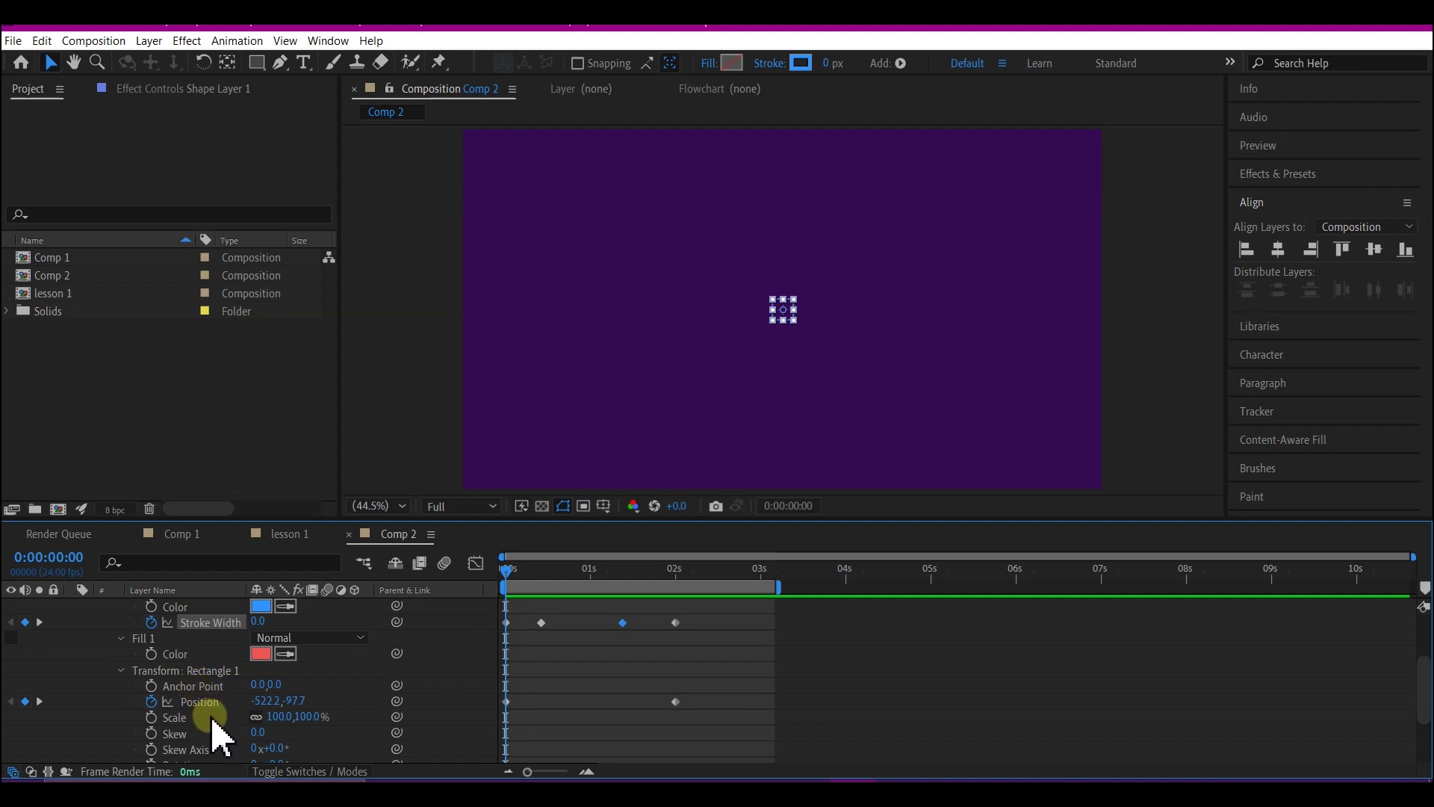
{"action": "scroll", "coordinate": [215, 736], "scroll_direction": "down", "scroll_amount": 3}
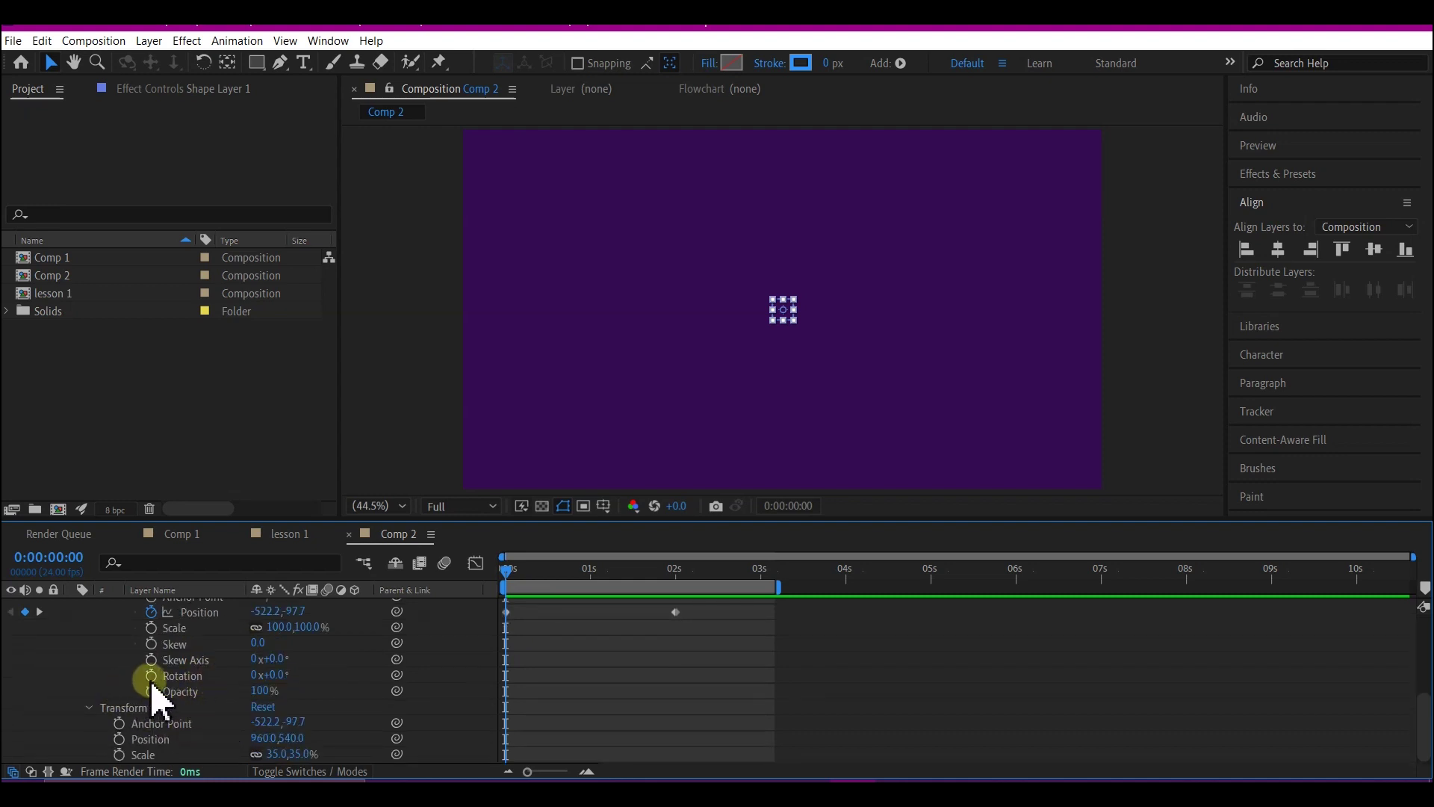
Step: Keyframe Rectangle 1's Rotation from 0° at 0 s to 1x+0.0° at 2 s, then preview
{"action": "left_click", "coordinate": [542, 599]}
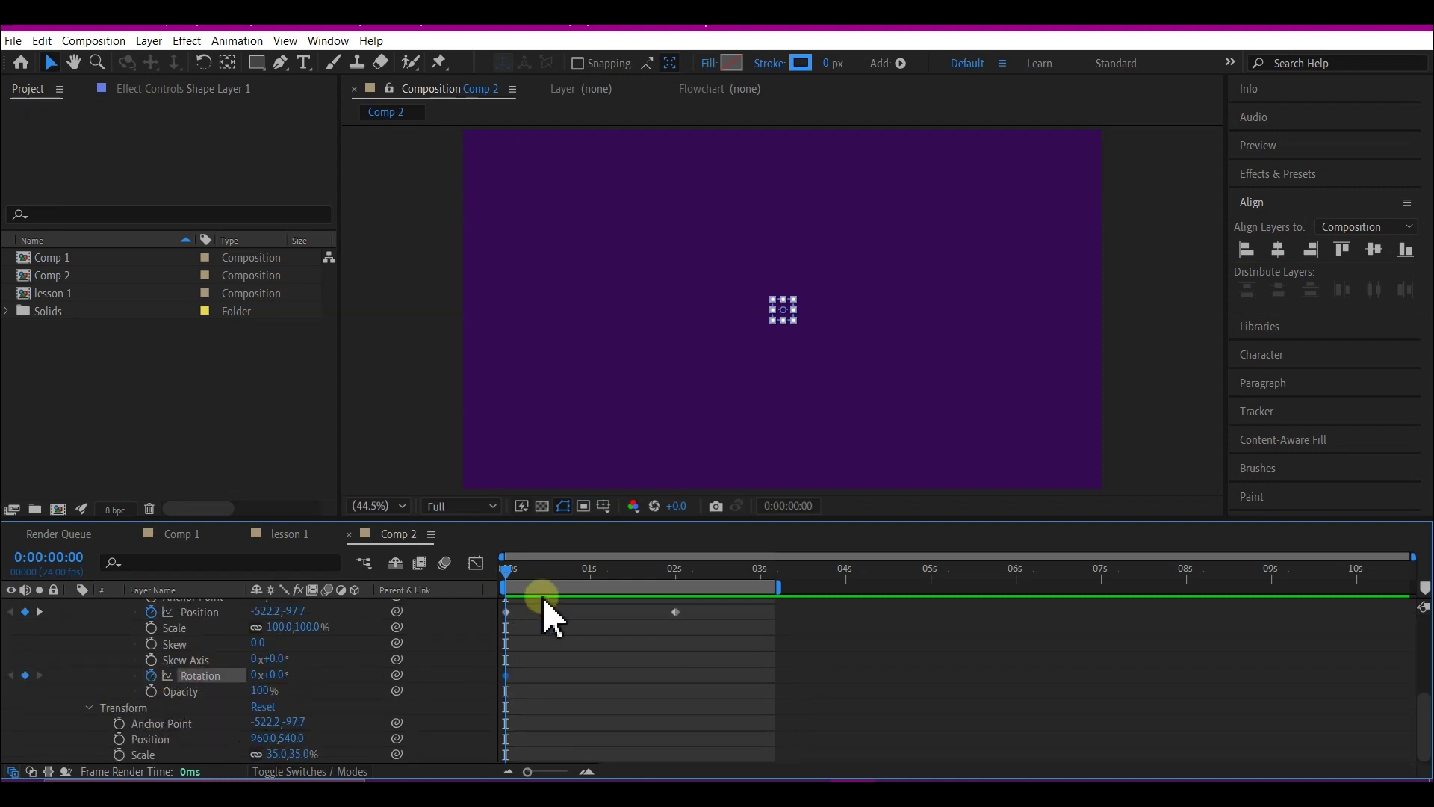
{"action": "left_click", "coordinate": [674, 570]}
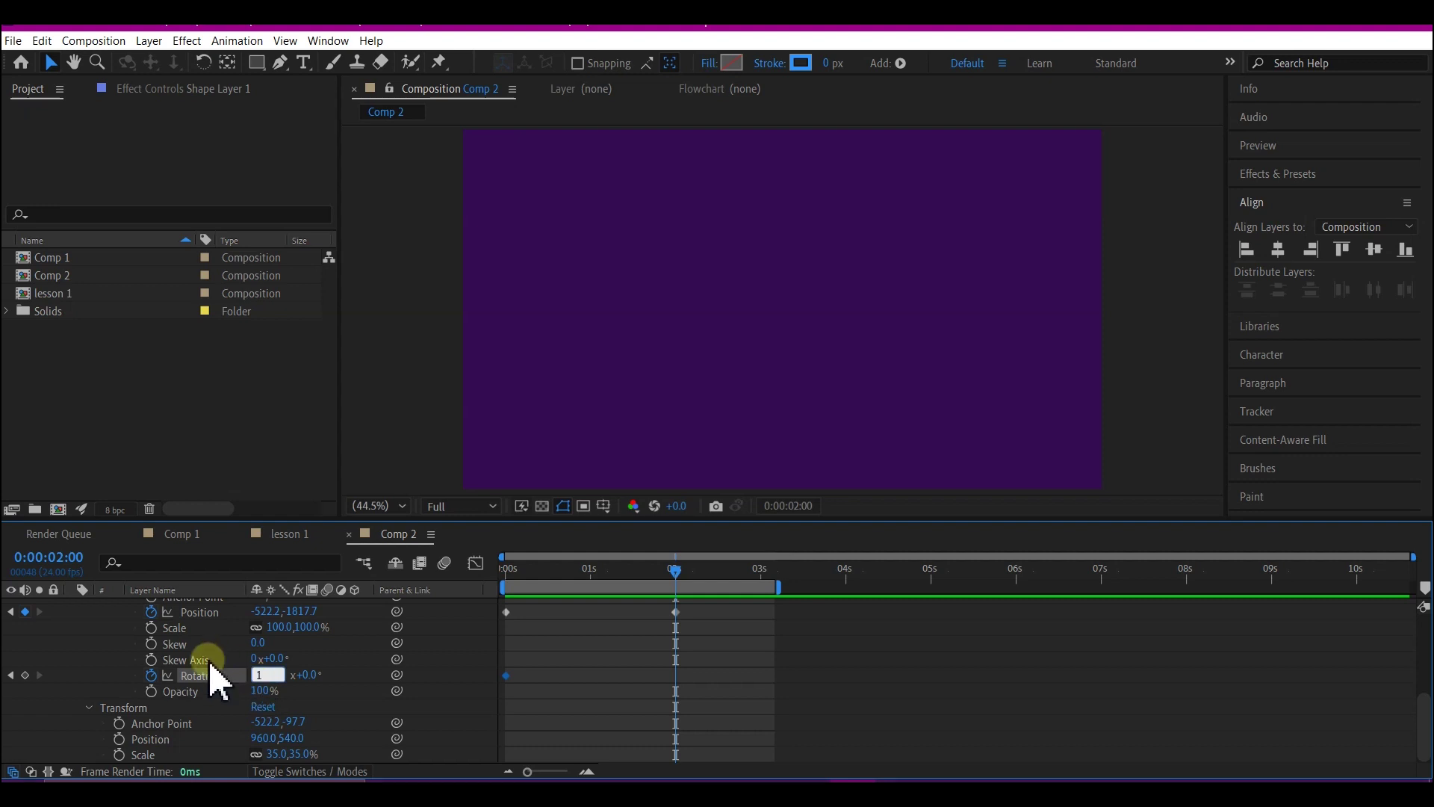
{"action": "left_click", "coordinate": [680, 691]}
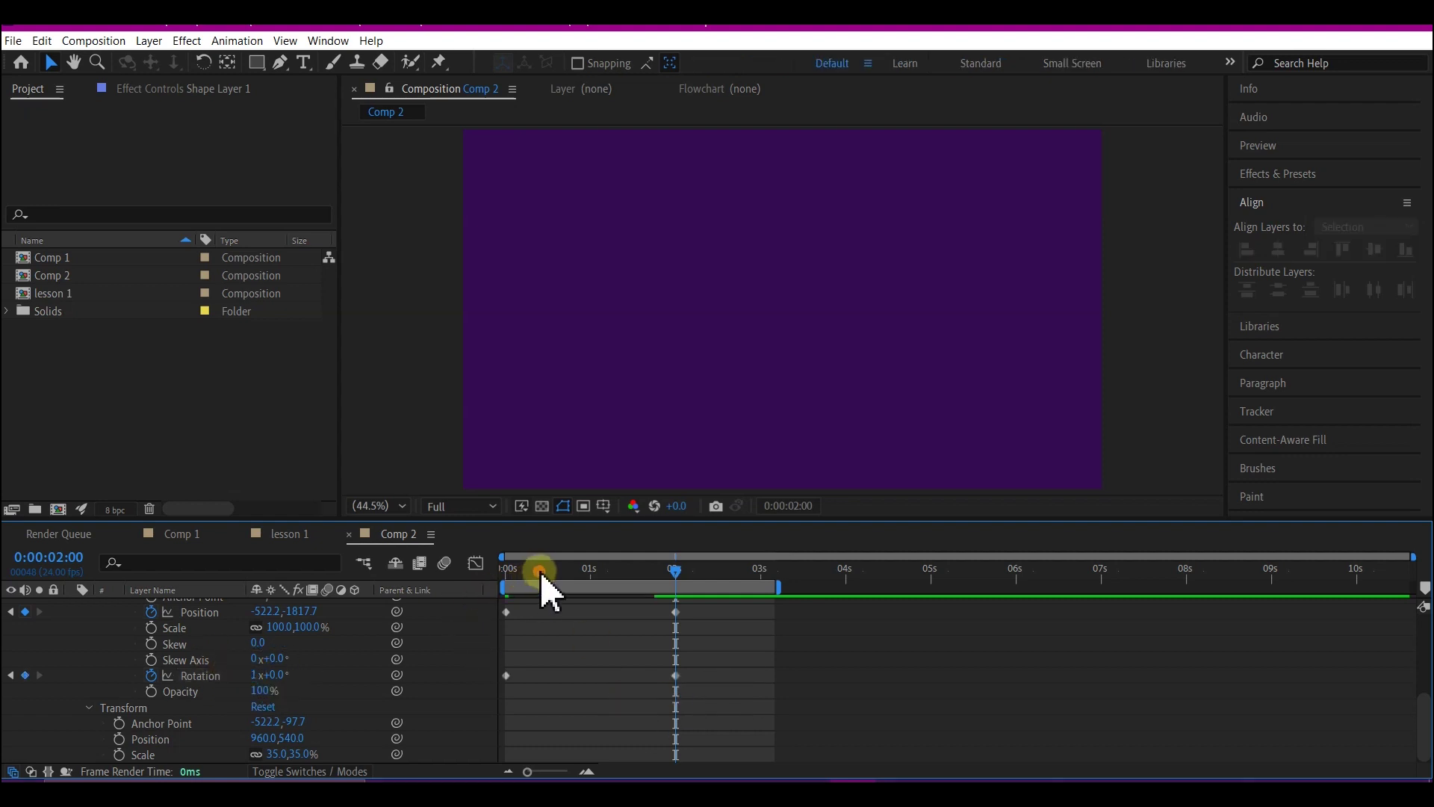
{"action": "left_click_drag", "start_coordinate": [541, 574], "coordinate": [469, 575]}
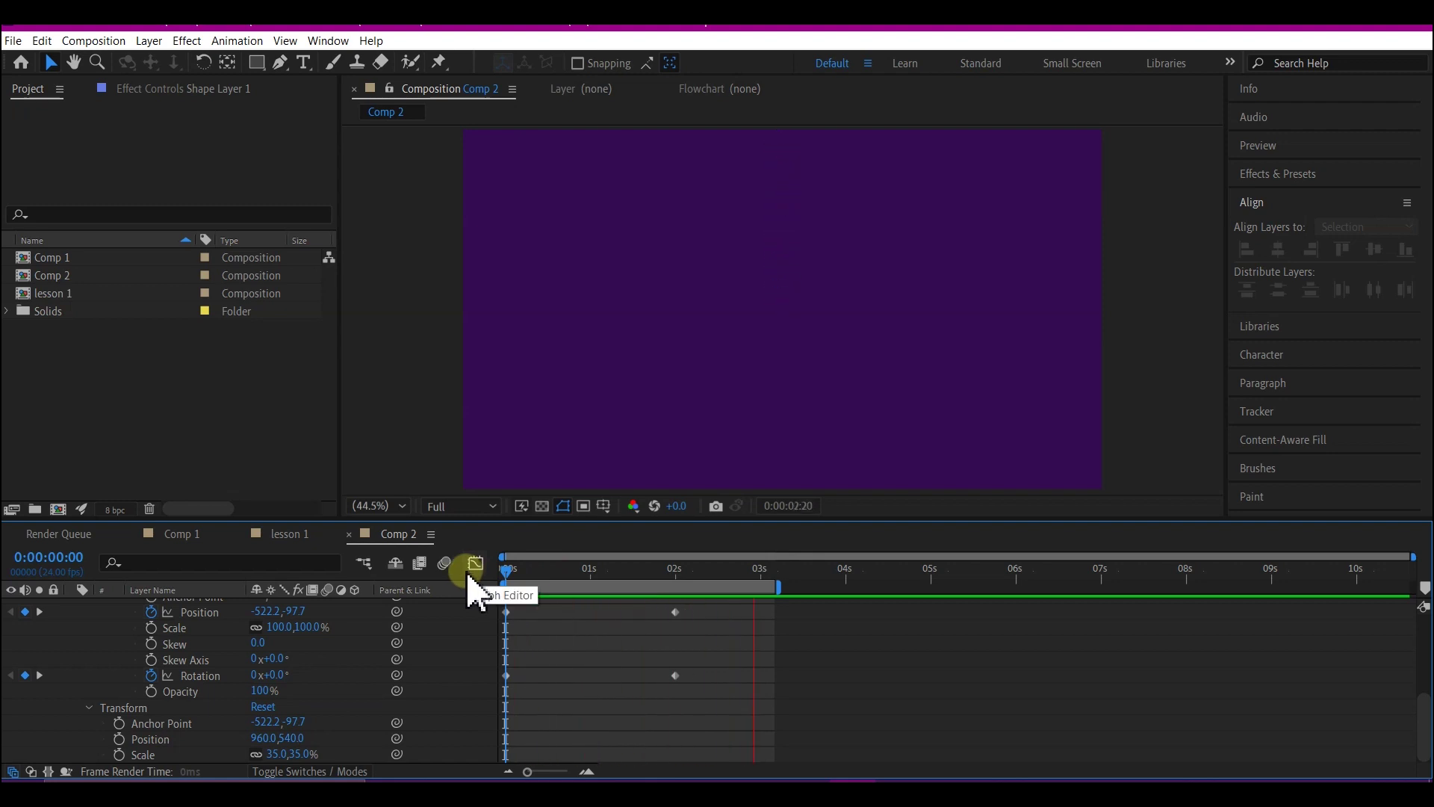
{"action": "key", "text": "space"}
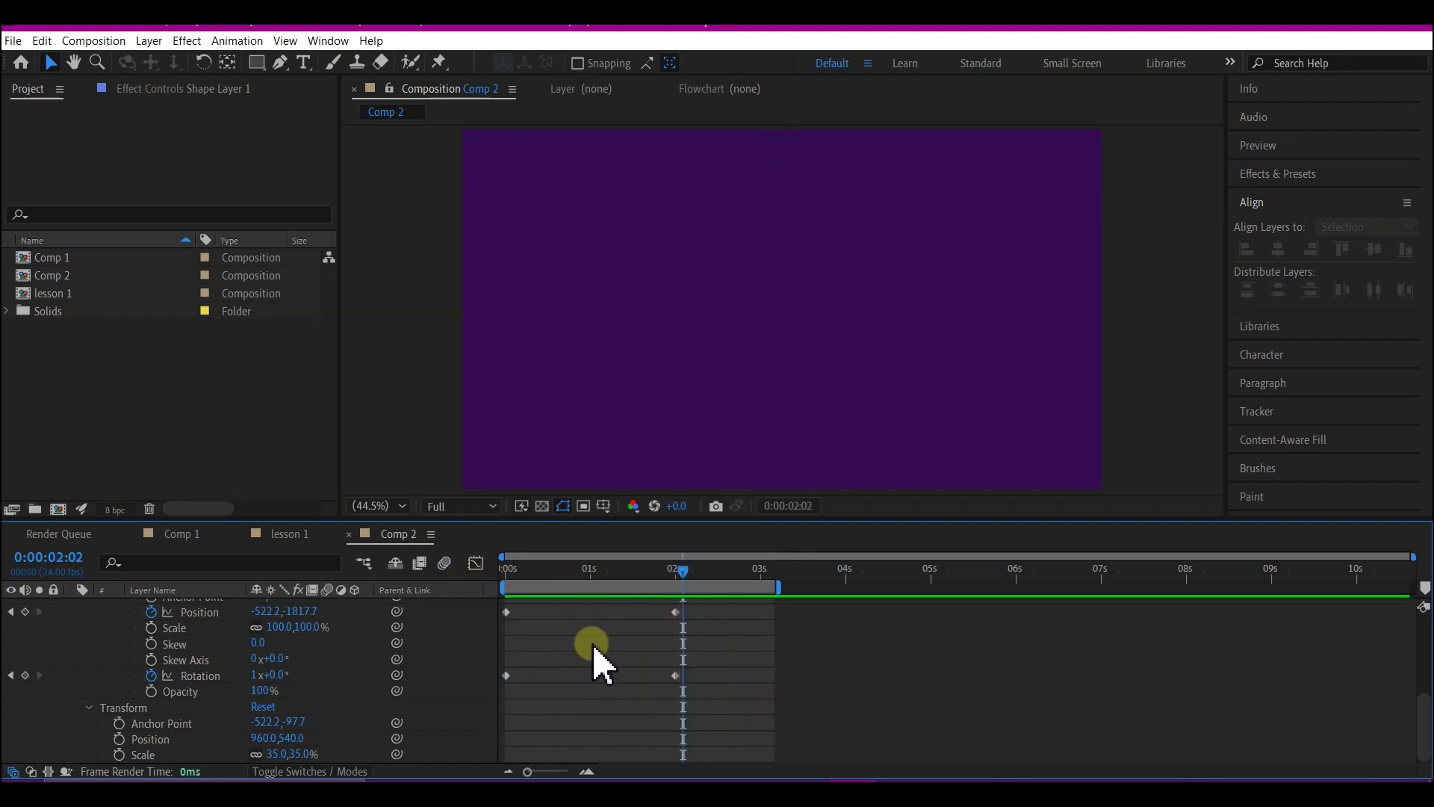
{"action": "scroll", "coordinate": [601, 680], "scroll_direction": "up", "scroll_amount": 5}
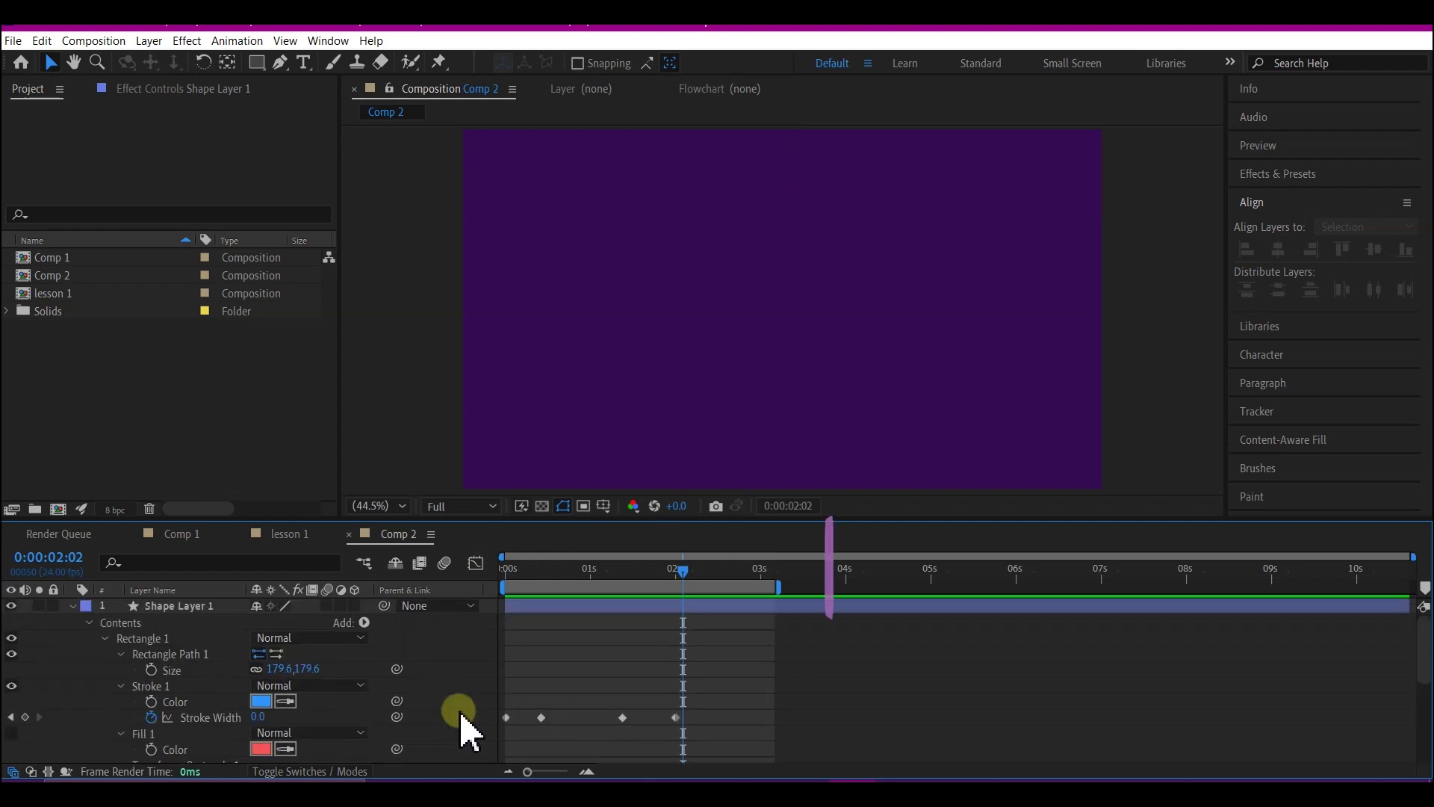
Step: Apply Easy Ease to all the Position, Stroke Width and Rotation keyframes
{"action": "key", "text": "u"}
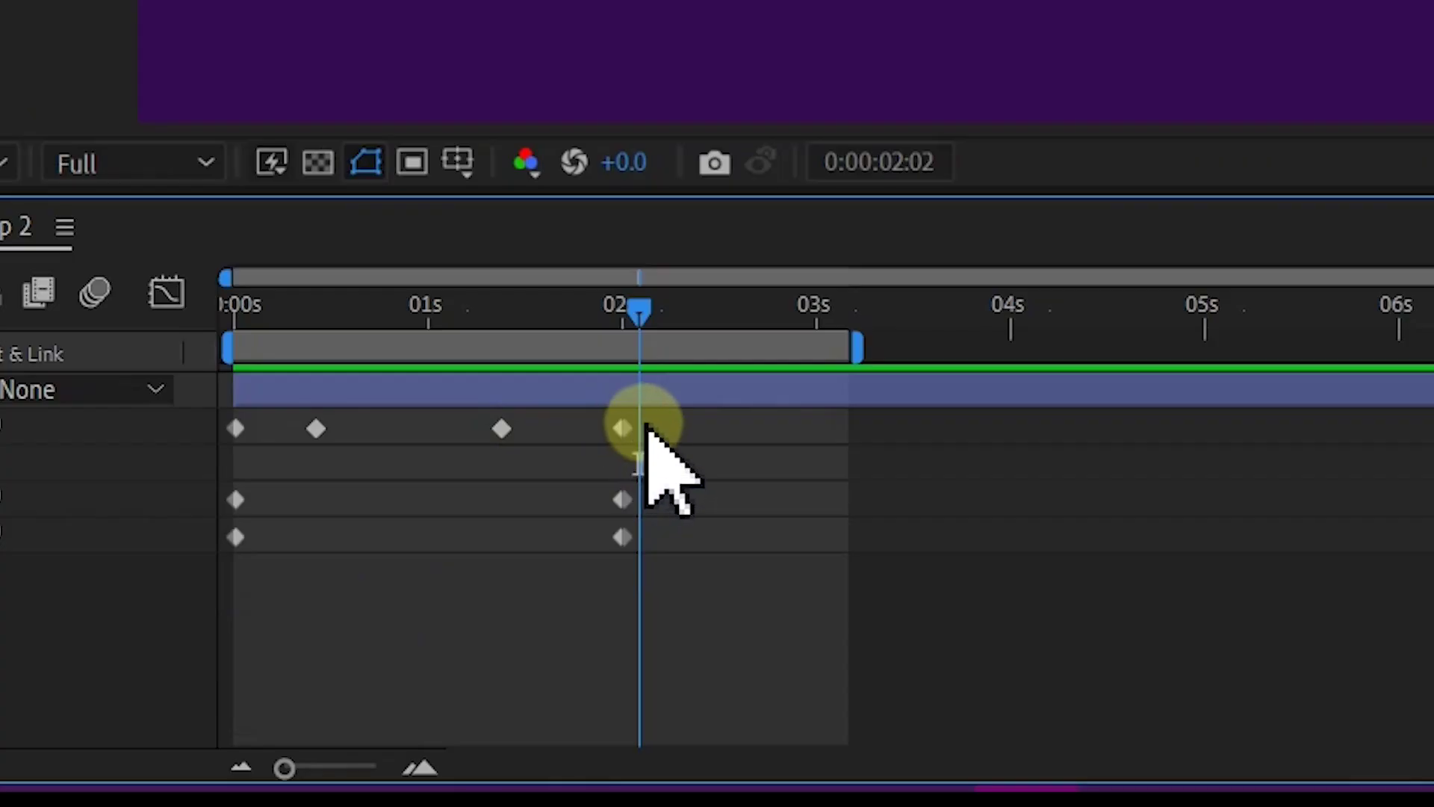
{"action": "left_click_drag", "start_coordinate": [703, 620], "coordinate": [590, 668]}
{"action": "left_click_drag", "start_coordinate": [414, 544], "coordinate": [207, 605]}
{"action": "right_click", "coordinate": [502, 430]}
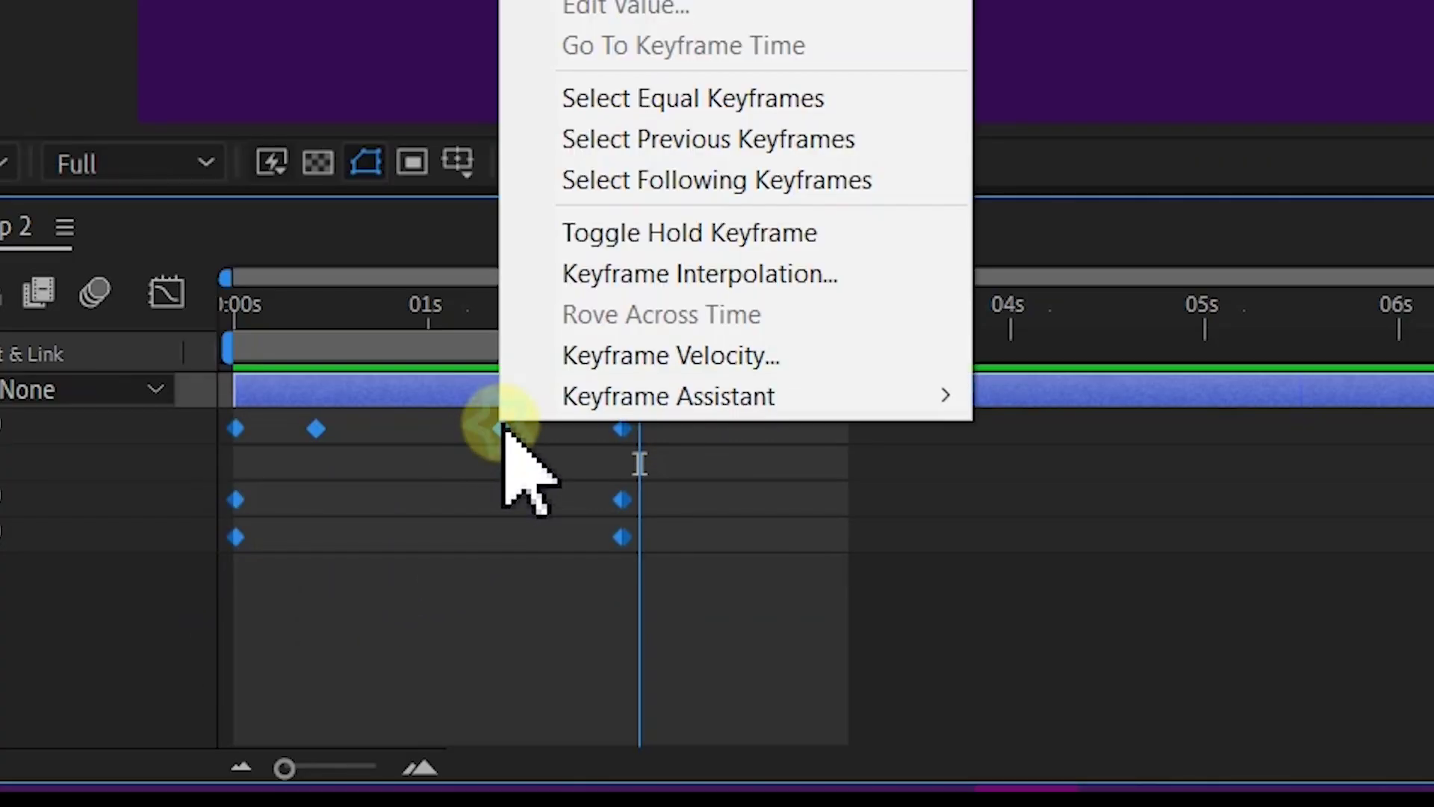
{"action": "mouse_move", "coordinate": [604, 405]}
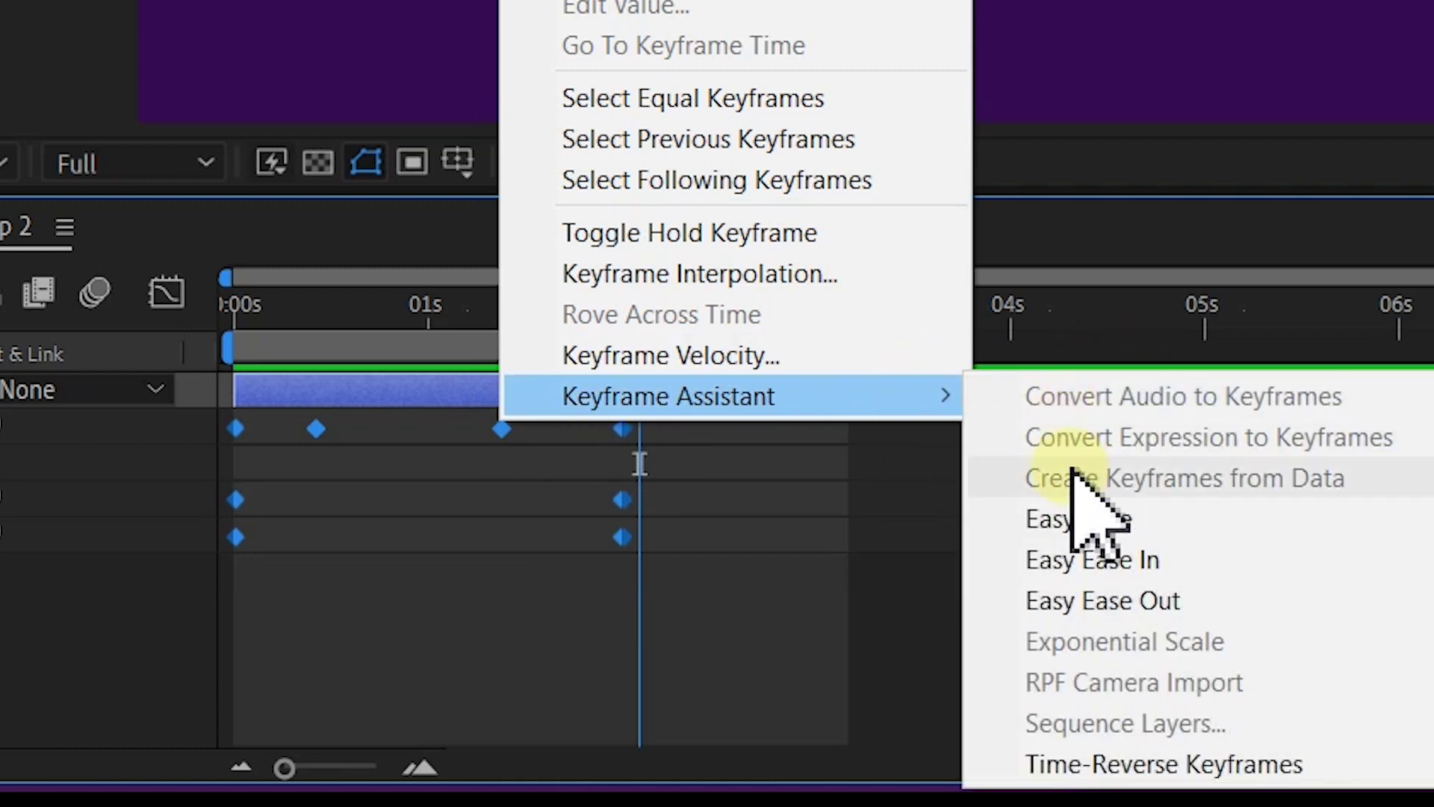
{"action": "left_click", "coordinate": [1076, 518]}
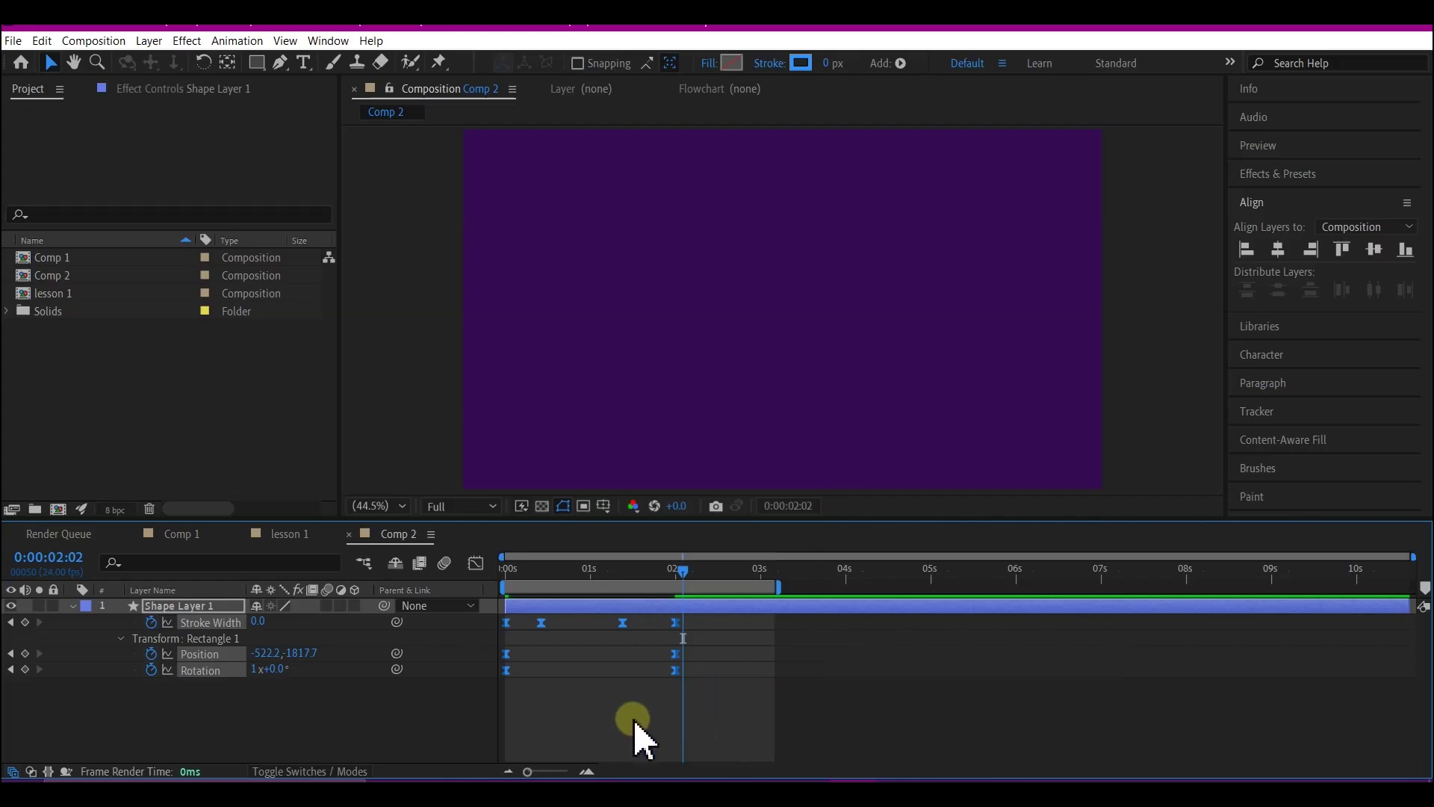
Step: Proportionally retime the selected keyframes by Alt-dragging the last one to around 1.4 s
{"action": "left_click_drag", "start_coordinate": [532, 569], "coordinate": [476, 581]}
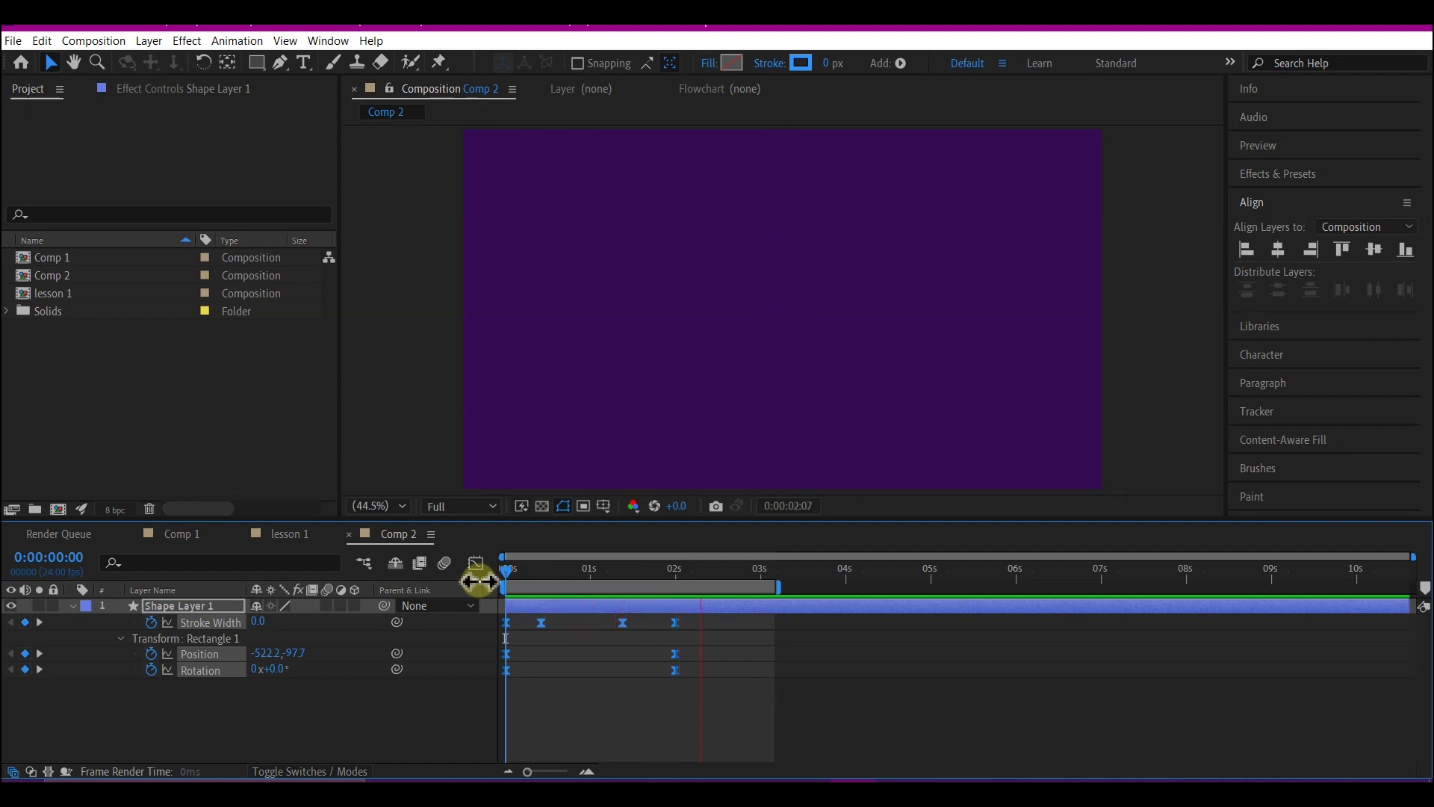
{"action": "key", "text": "space"}
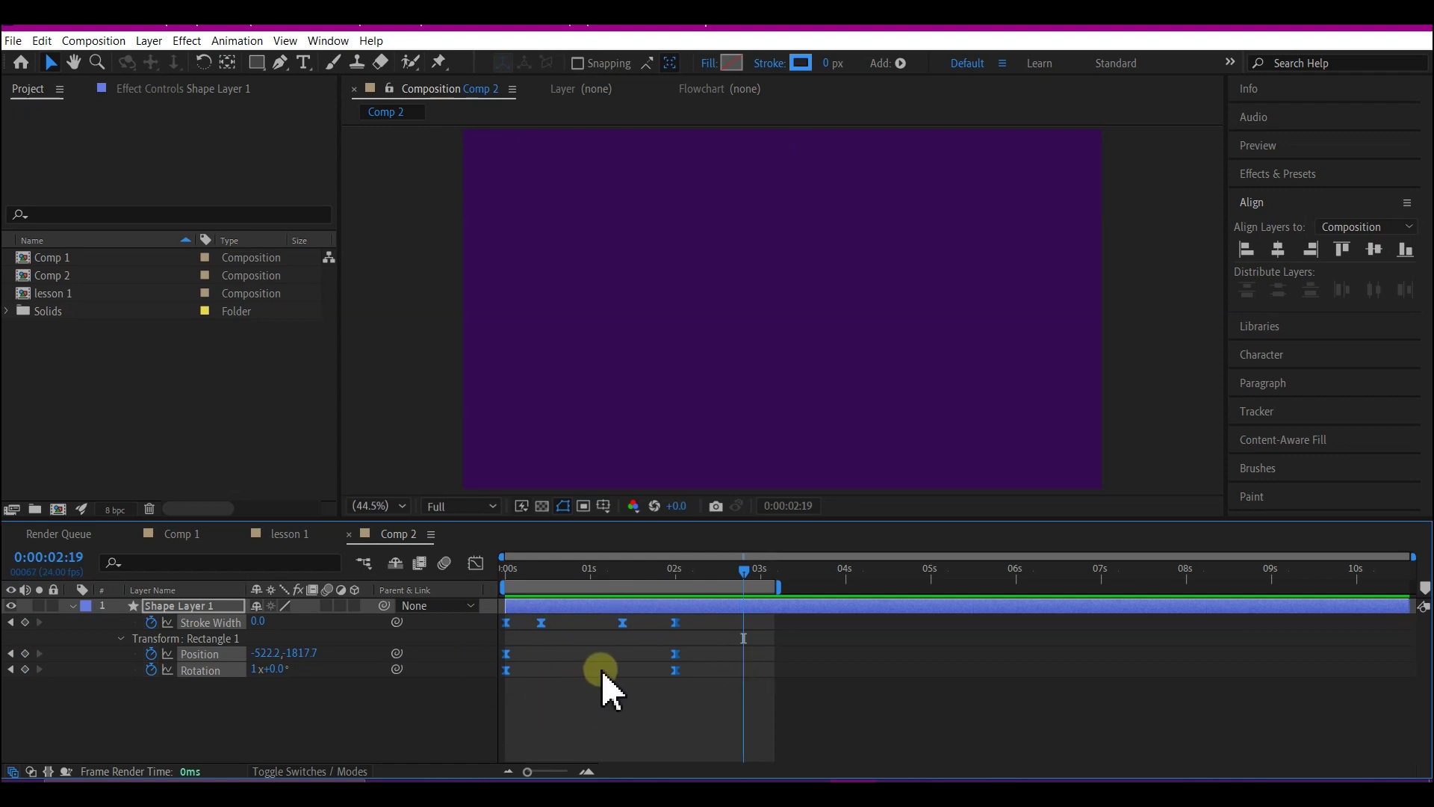
{"action": "key", "text": "alt"}
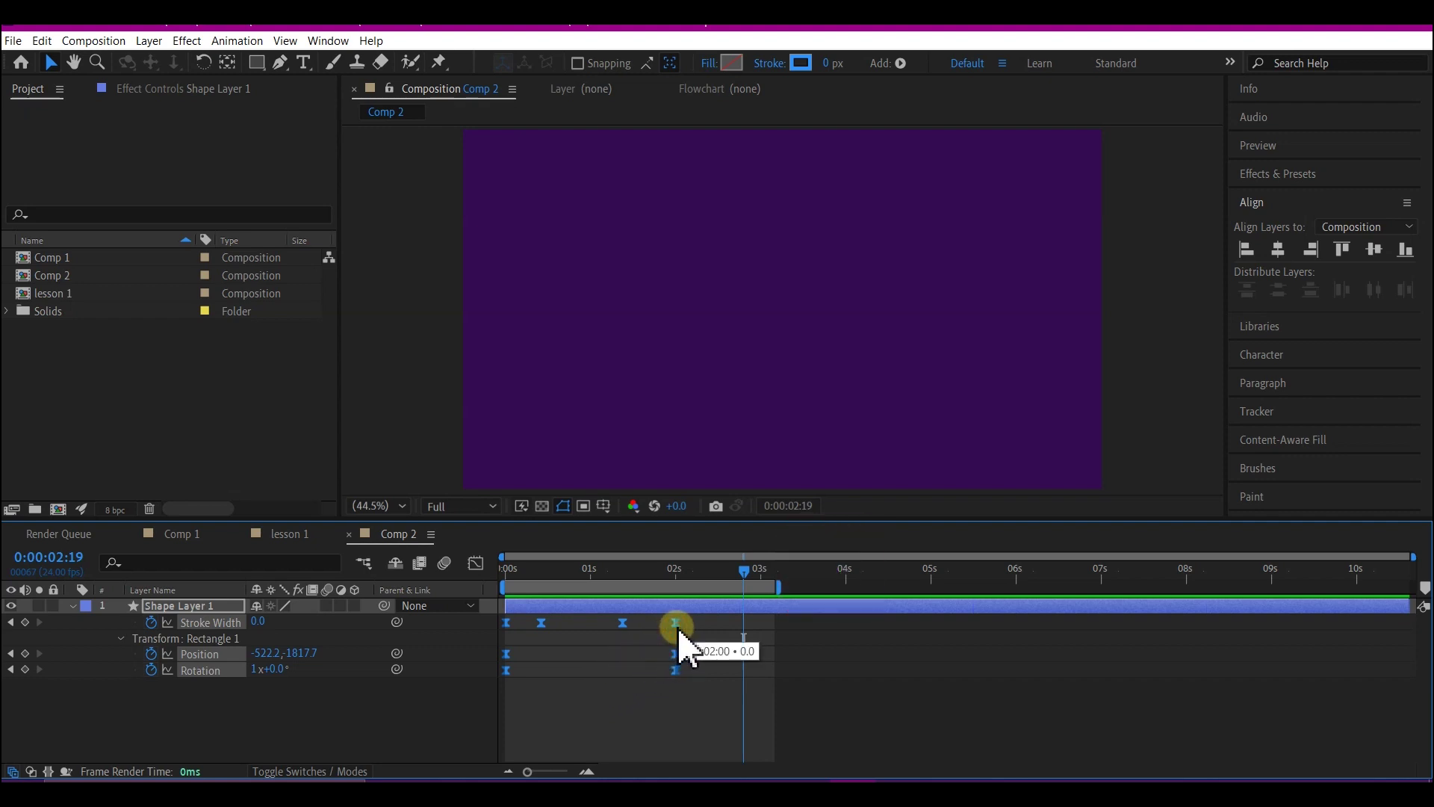
{"action": "left_click_drag", "start_coordinate": [674, 631], "coordinate": [620, 647]}
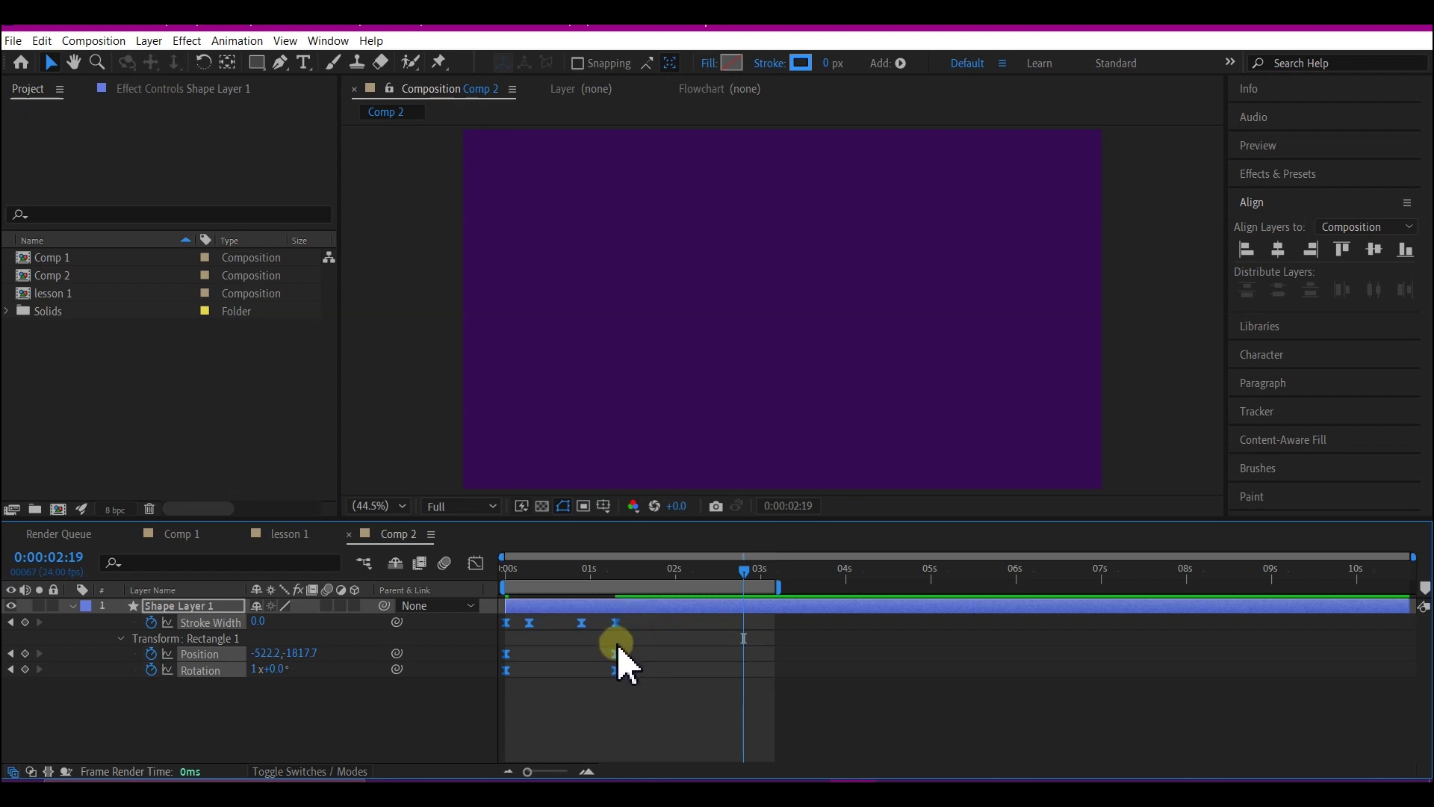
{"action": "left_click_drag", "start_coordinate": [618, 647], "coordinate": [599, 656]}
Step: Alt-drag the keyframes so the animation ends near 1 s, then return the time to frame zero
{"action": "left_click", "coordinate": [521, 566]}
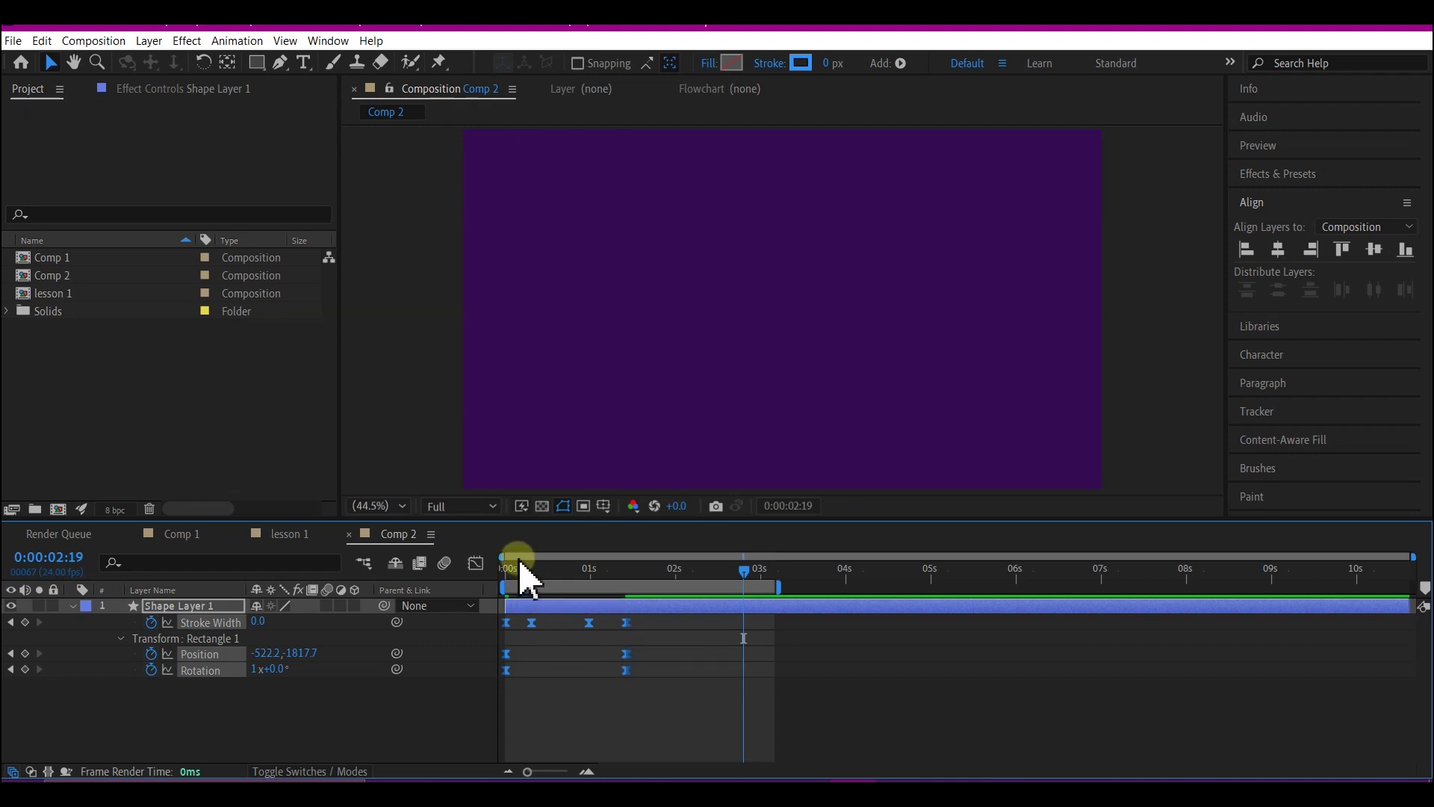
{"action": "left_click_drag", "start_coordinate": [529, 570], "coordinate": [497, 579]}
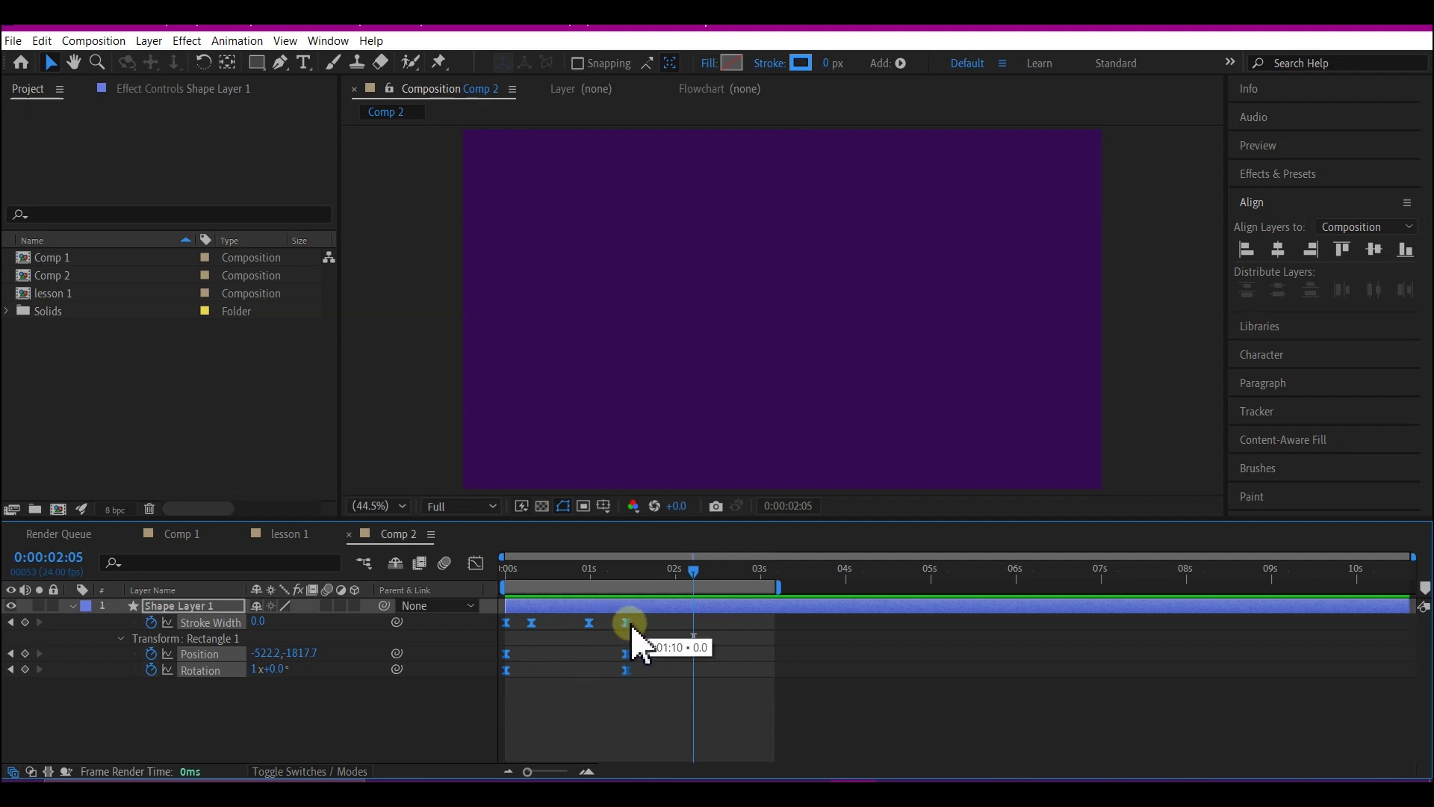
{"action": "left_click_drag", "start_coordinate": [630, 631], "coordinate": [611, 633]}
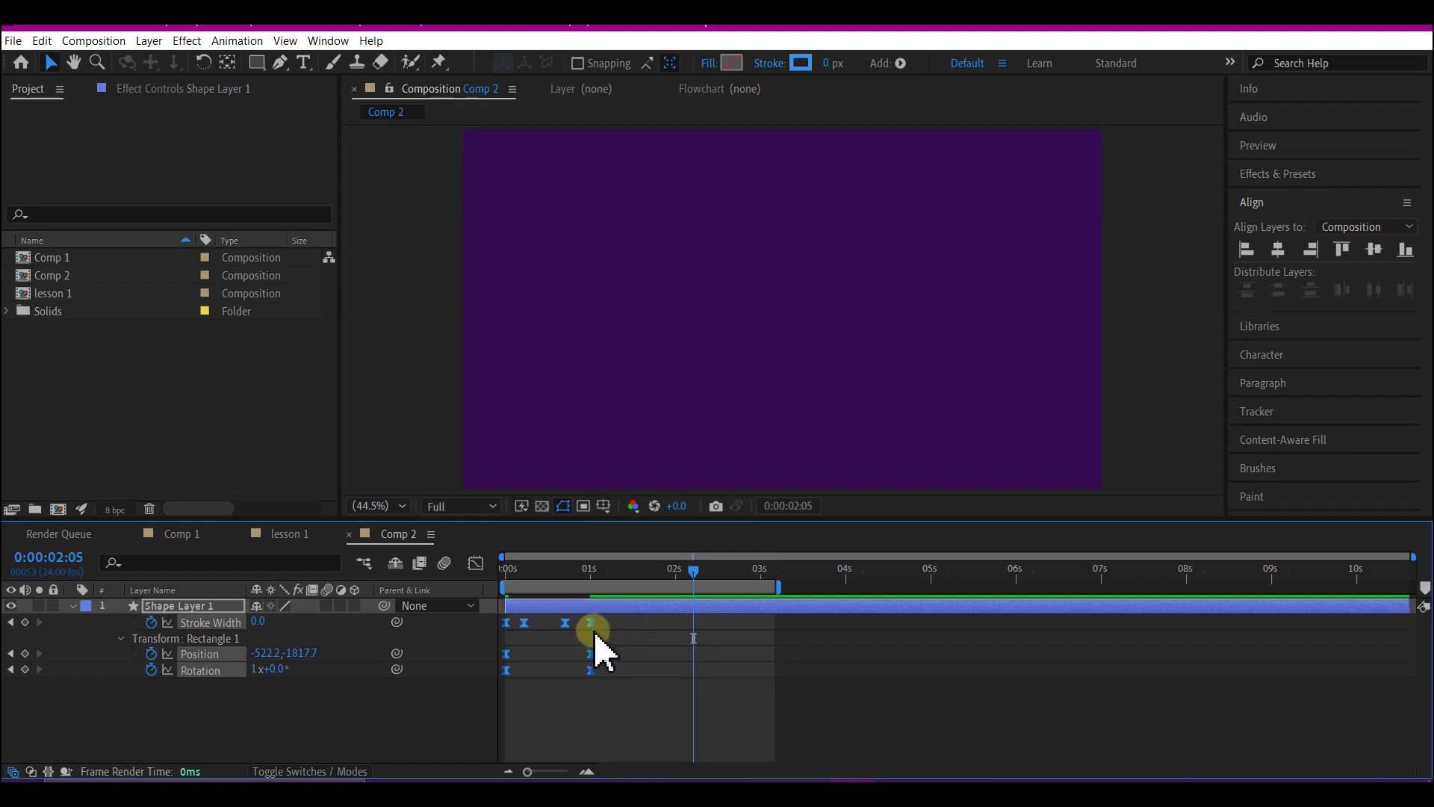
{"action": "left_click", "coordinate": [514, 571]}
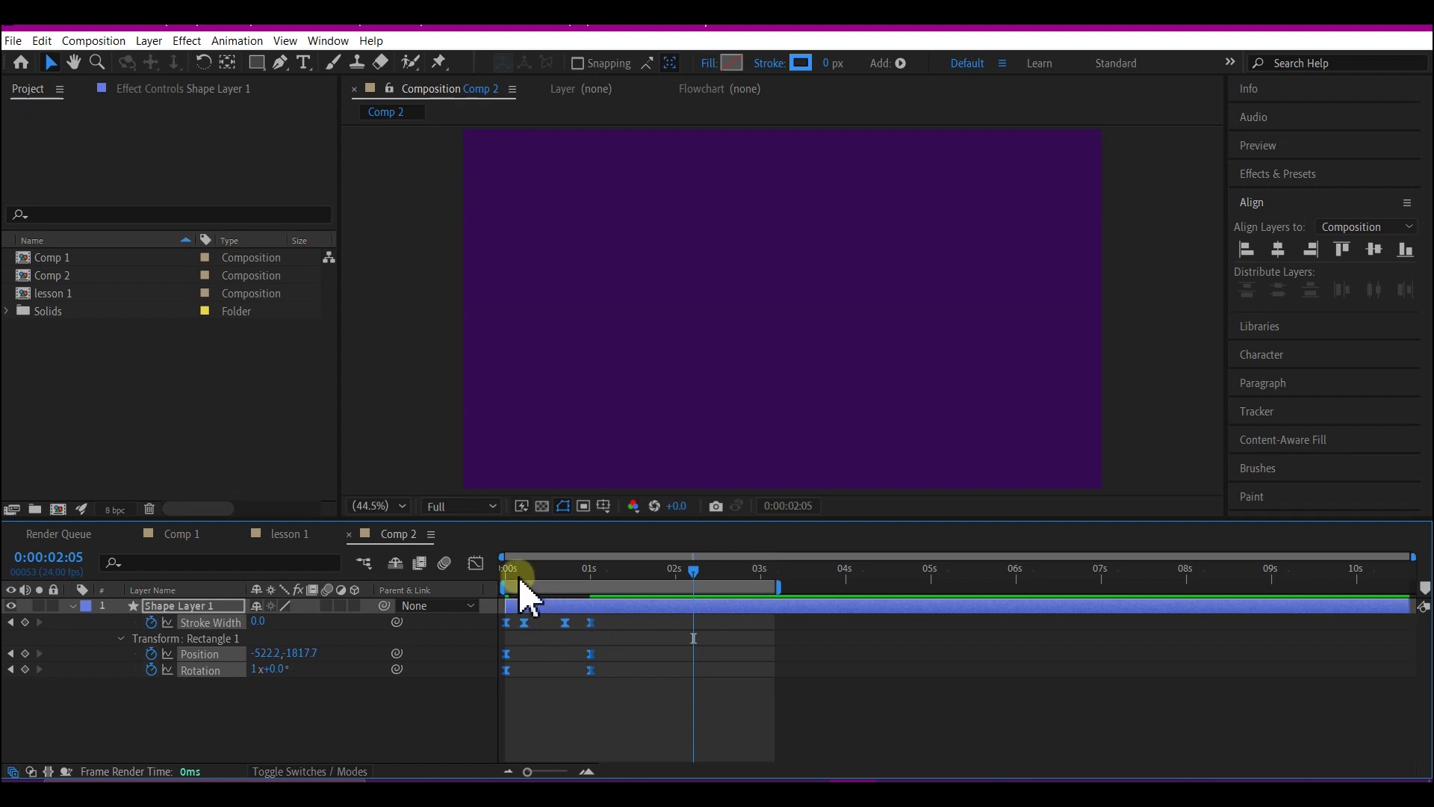
{"action": "left_click_drag", "start_coordinate": [509, 576], "coordinate": [488, 579]}
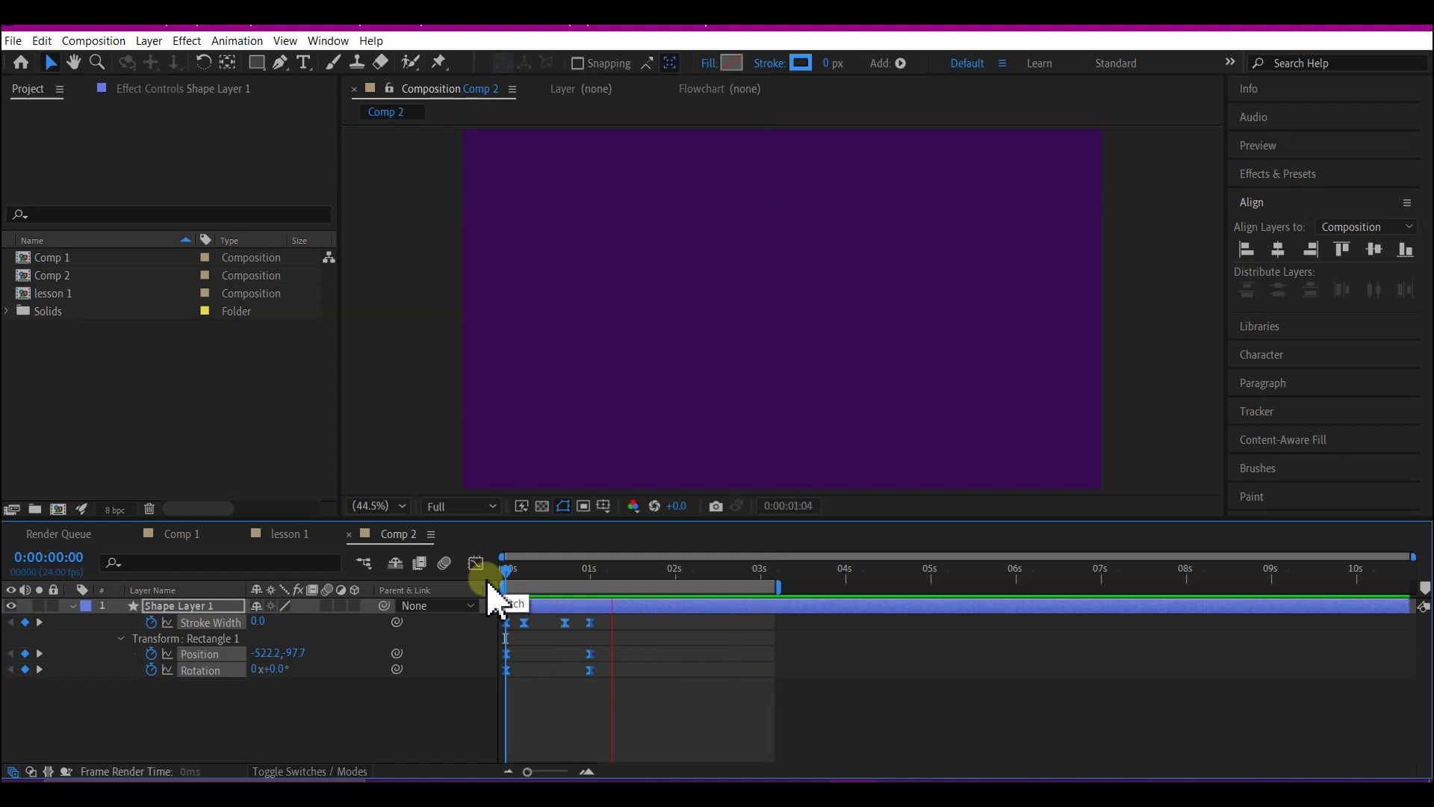
Step: Spread the later keyframes further out and end the work area at 0:00:02:00
{"action": "key", "text": "space"}
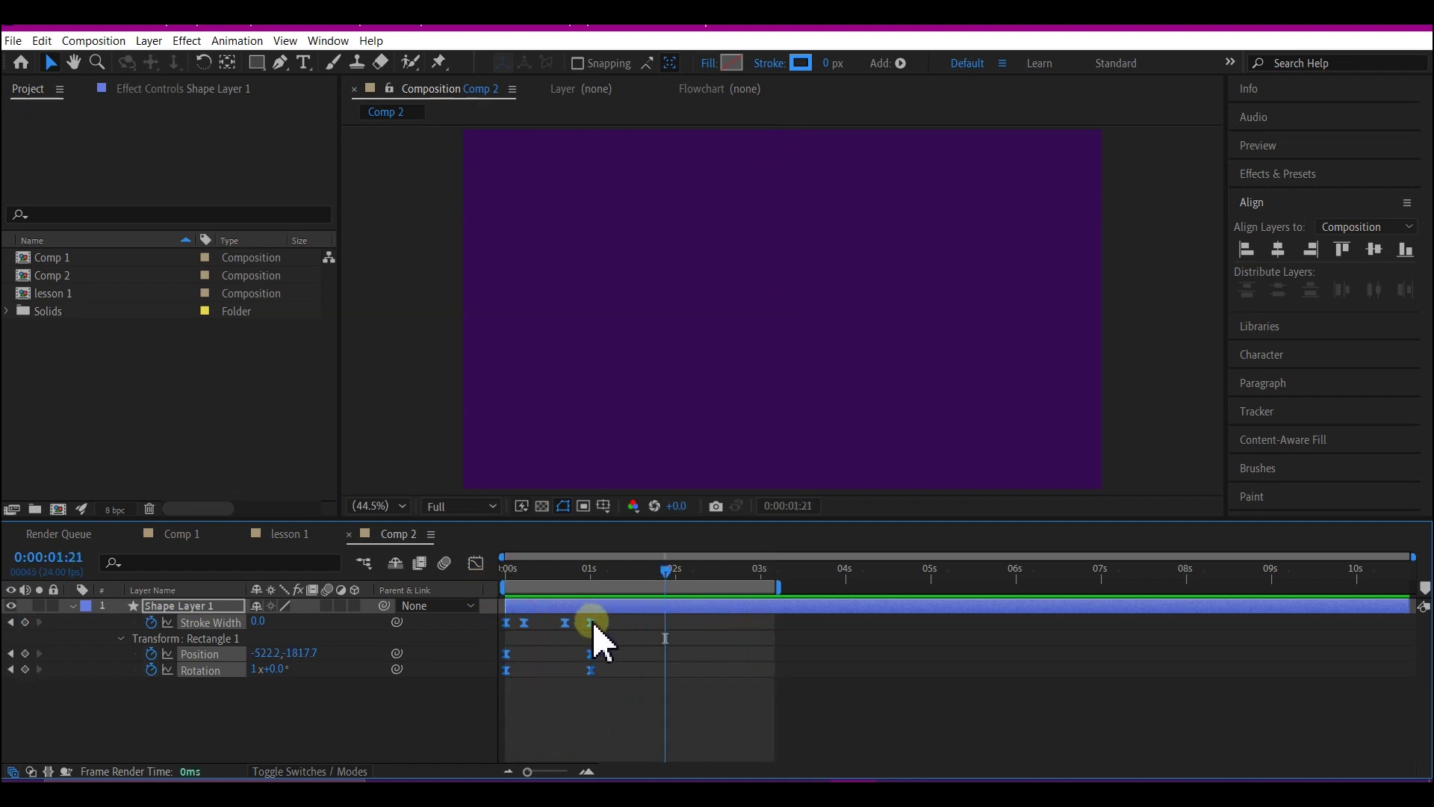
{"action": "left_click_drag", "start_coordinate": [593, 624], "coordinate": [618, 635]}
{"action": "left_click", "coordinate": [714, 571]}
{"action": "left_click_drag", "start_coordinate": [714, 571], "coordinate": [675, 573]}
{"action": "key", "text": "n"}
{"action": "left_click", "coordinate": [654, 641]}
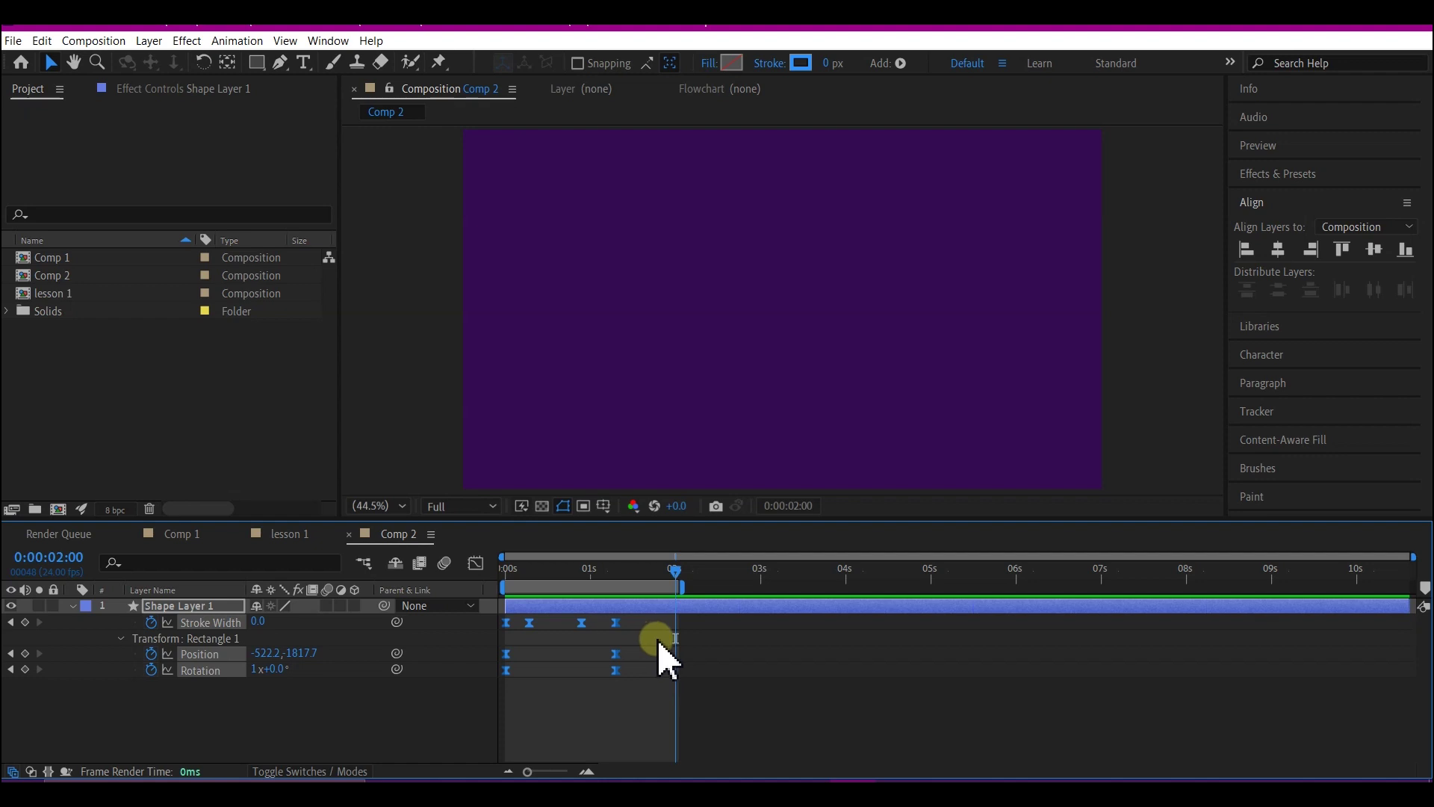
Step: Preview the animation, then select the shape layer's final Rotation keyframe
{"action": "key", "text": "space"}
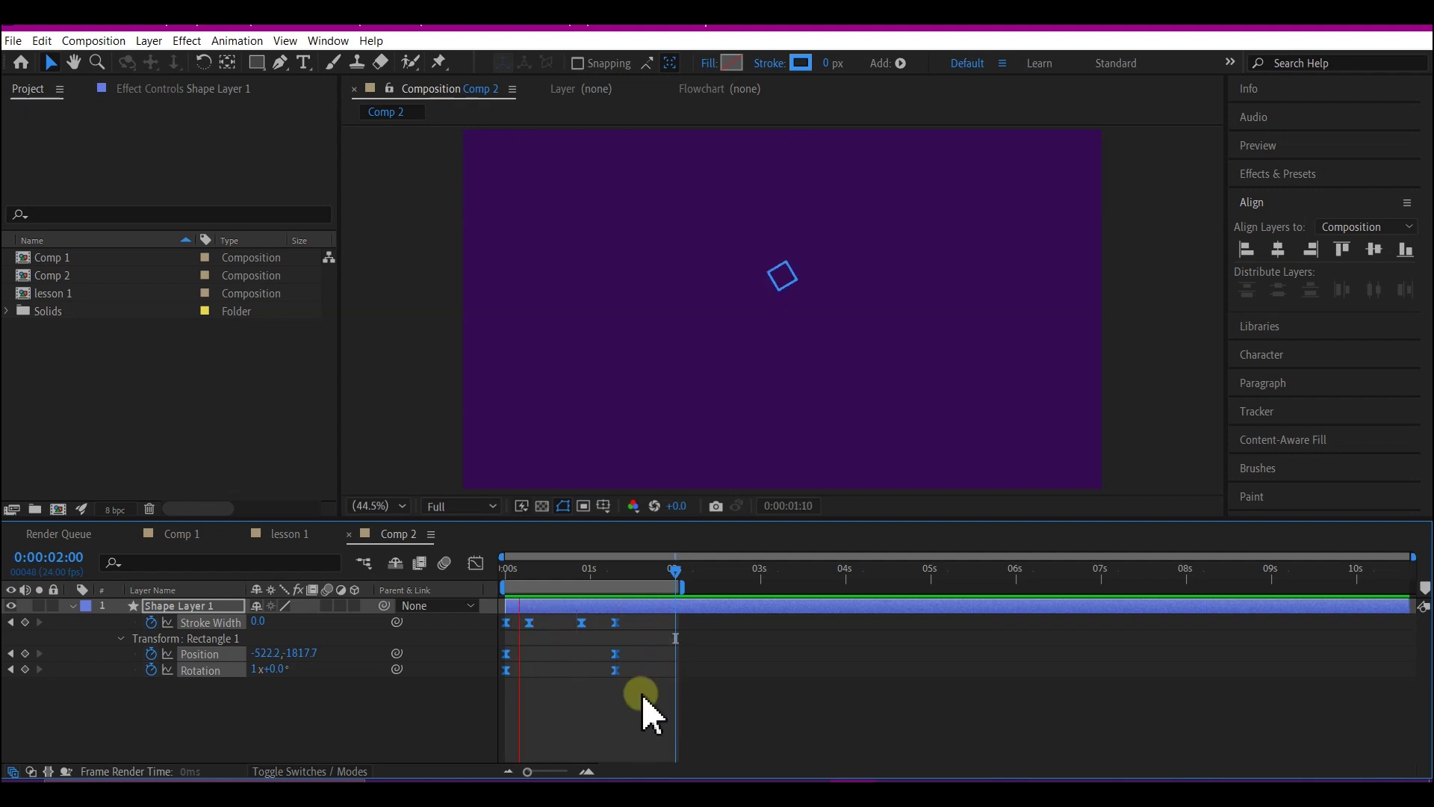
{"action": "key", "text": "space"}
{"action": "left_click", "coordinate": [584, 687]}
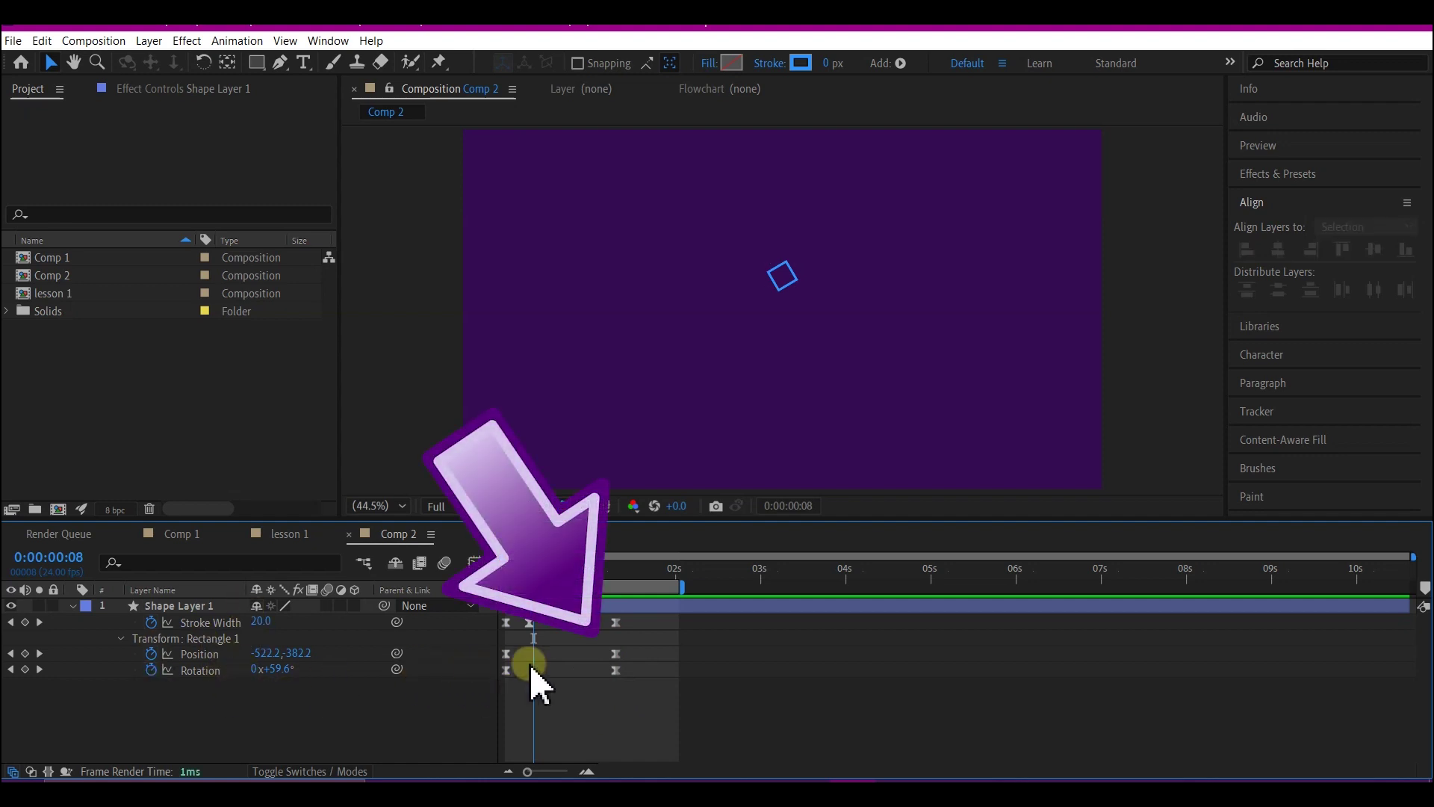
{"action": "left_click", "coordinate": [614, 669]}
{"action": "left_click", "coordinate": [616, 670]}
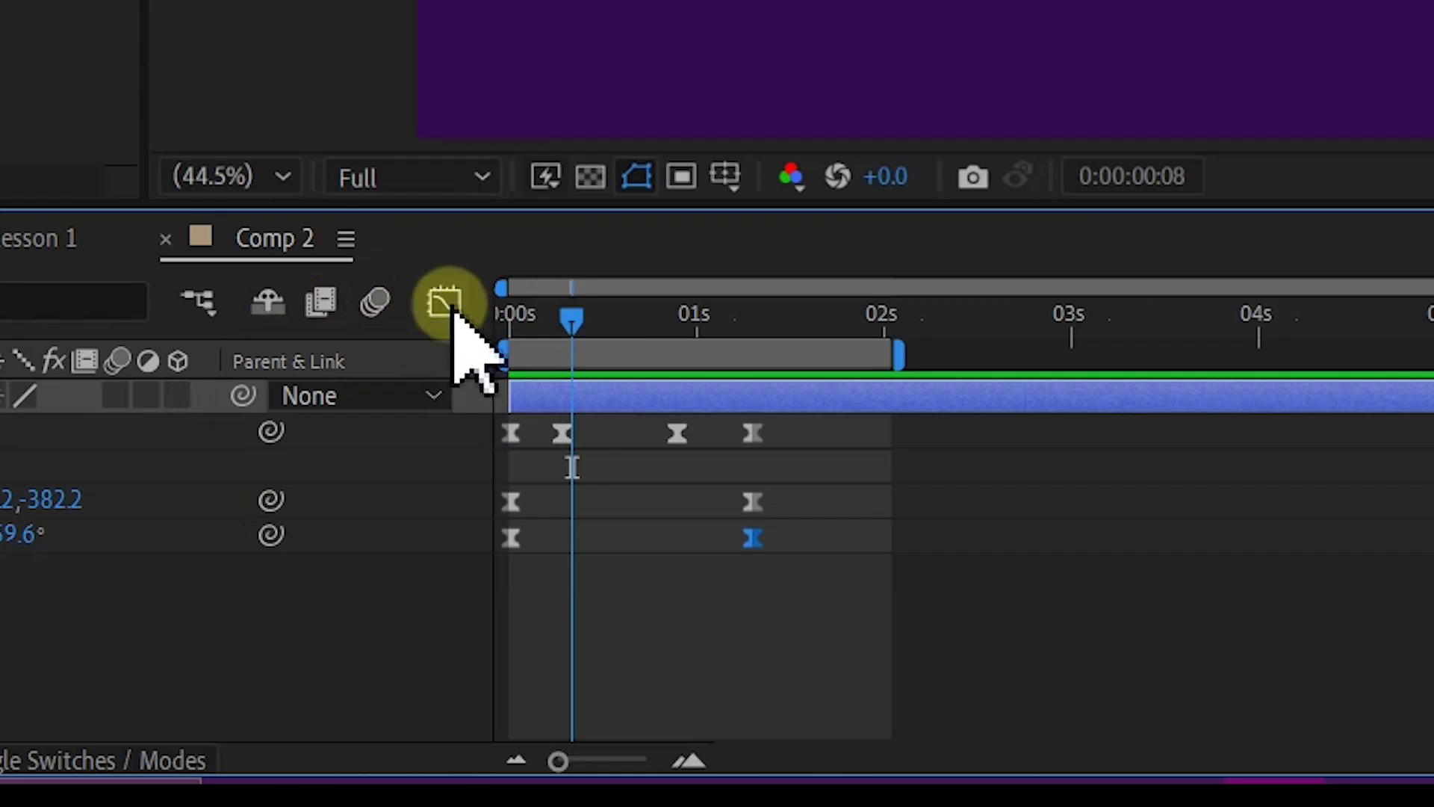
Step: Ease the final Rotation keyframe on the speed graph to about 93% influence, then return to frame 0
{"action": "left_click", "coordinate": [448, 304]}
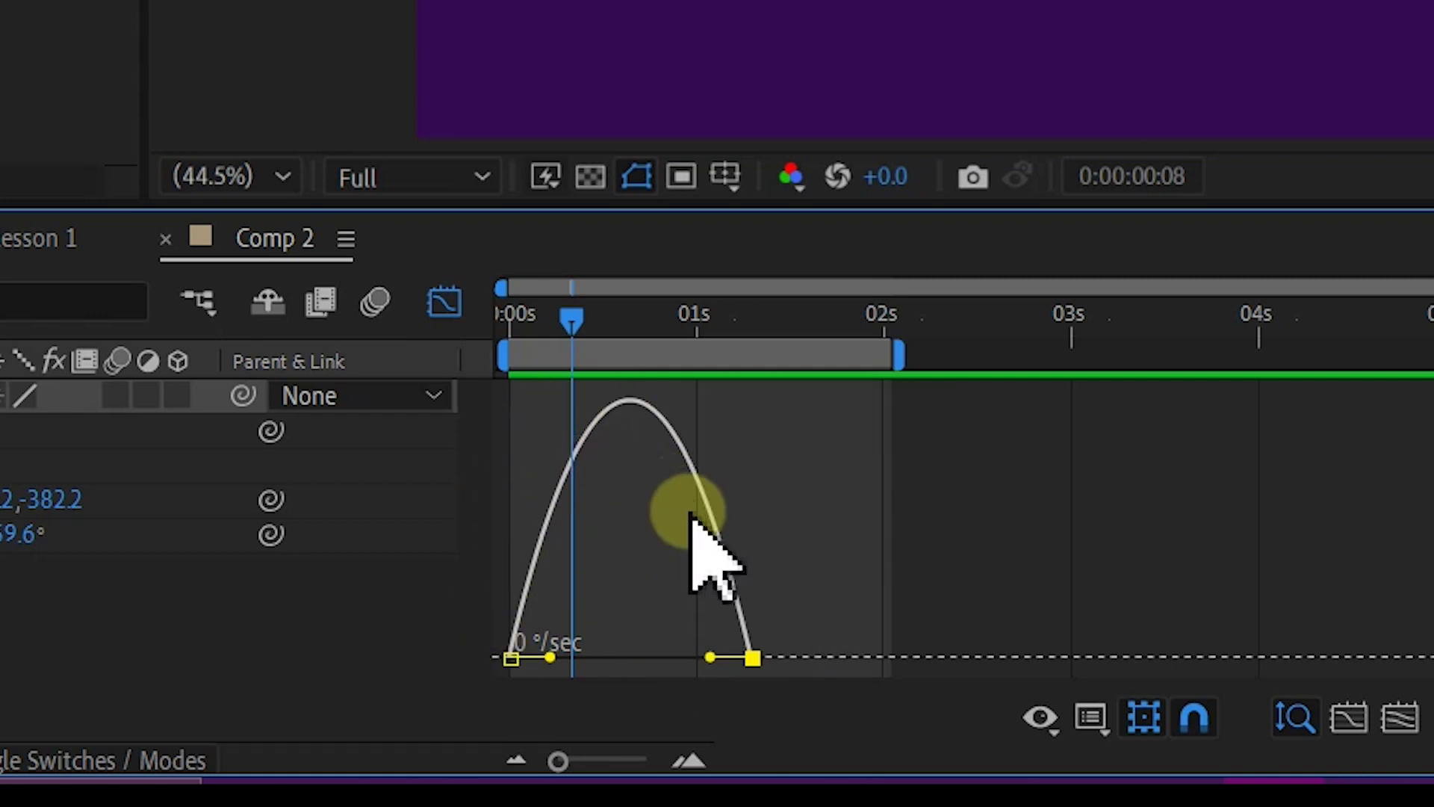
{"action": "right_click", "coordinate": [765, 469]}
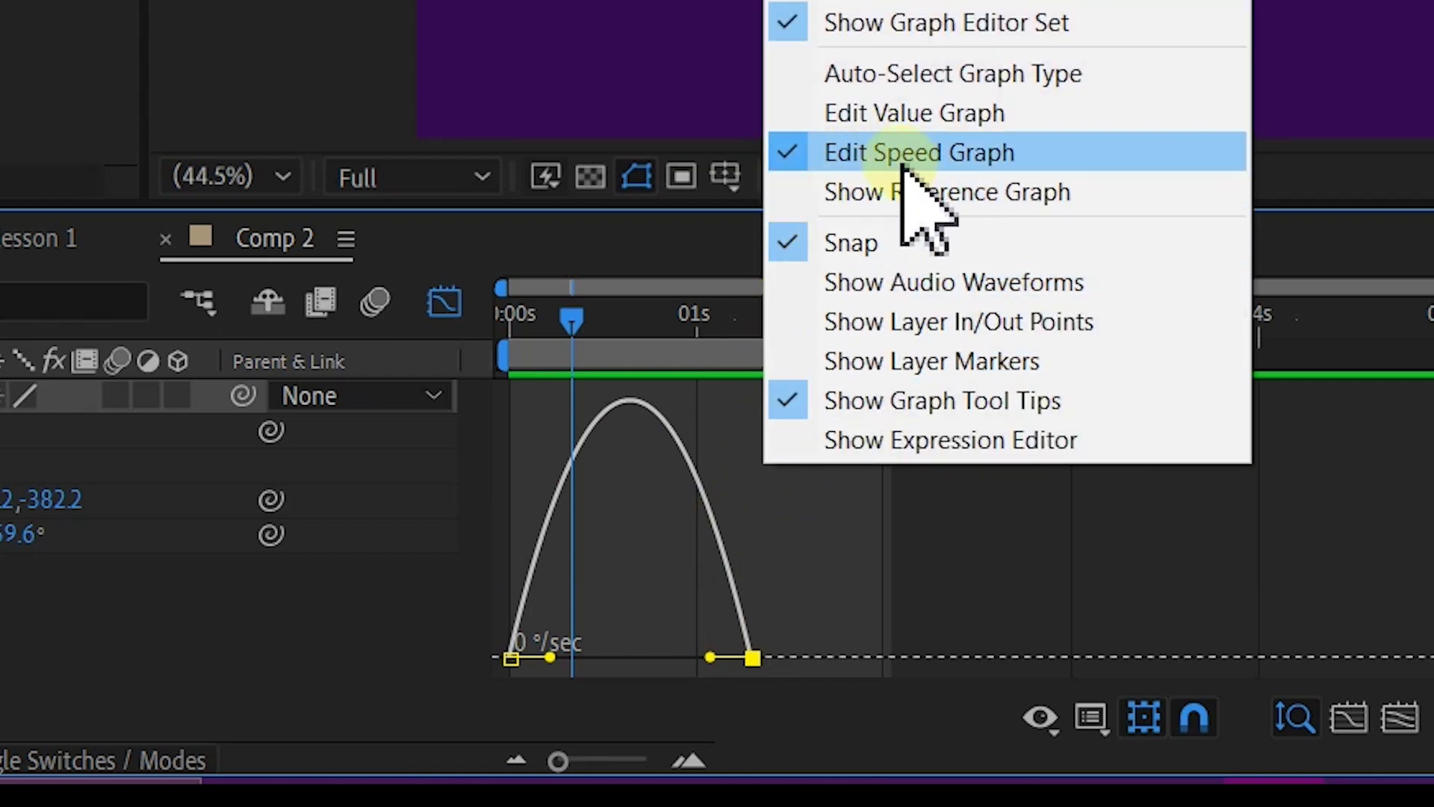
{"action": "left_click", "coordinate": [713, 535]}
{"action": "left_click_drag", "start_coordinate": [787, 598], "coordinate": [627, 659]}
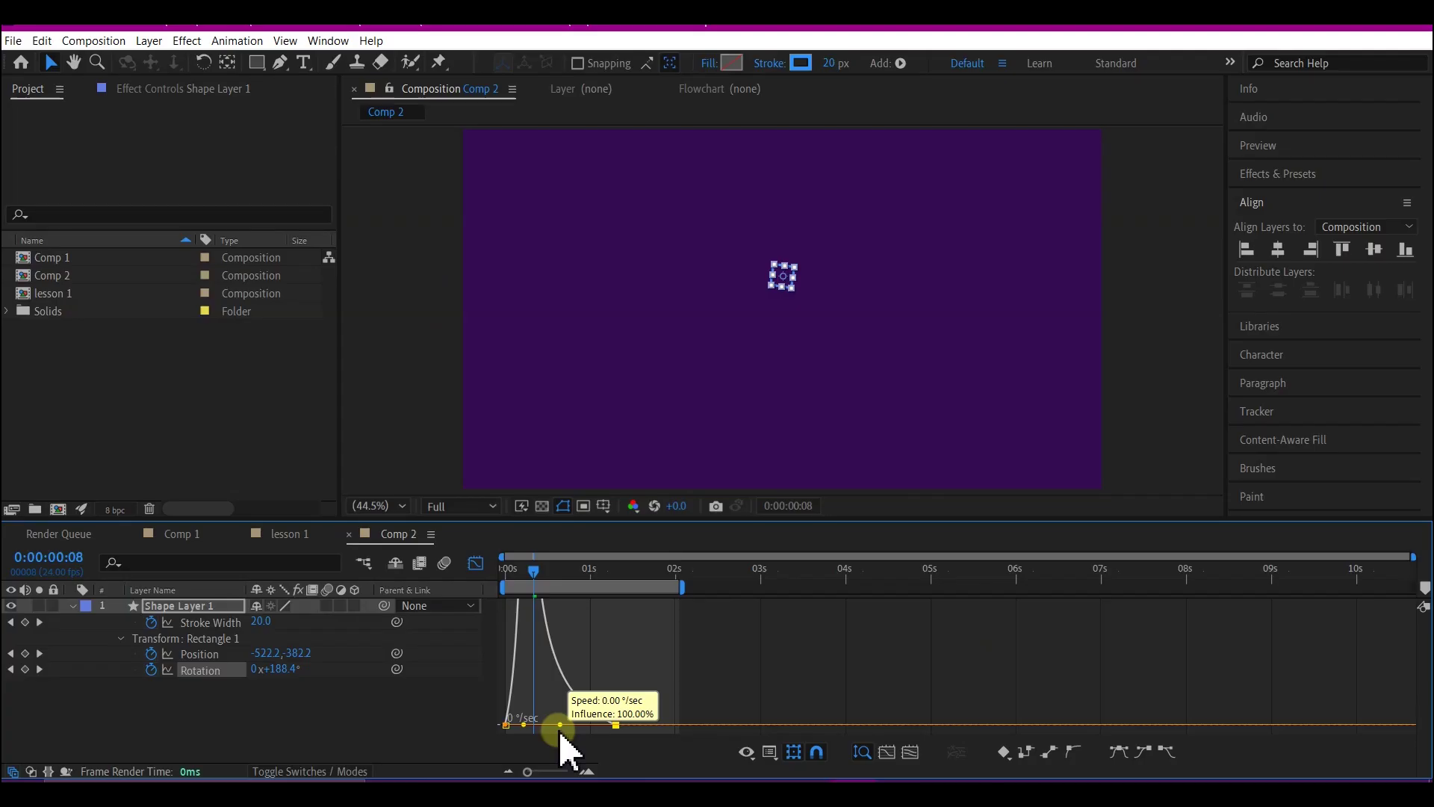
{"action": "left_click", "coordinate": [476, 564]}
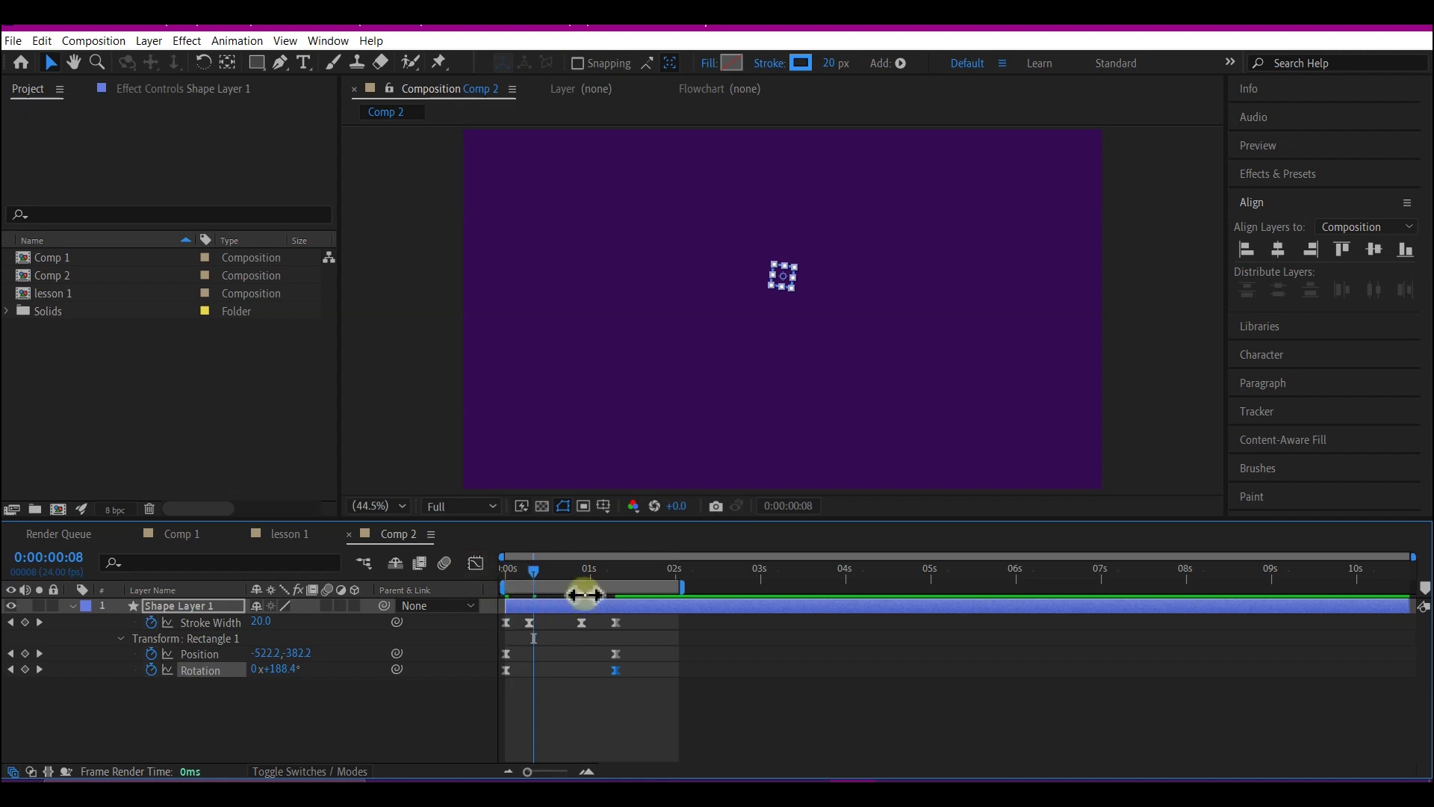
{"action": "left_click_drag", "start_coordinate": [523, 578], "coordinate": [474, 590]}
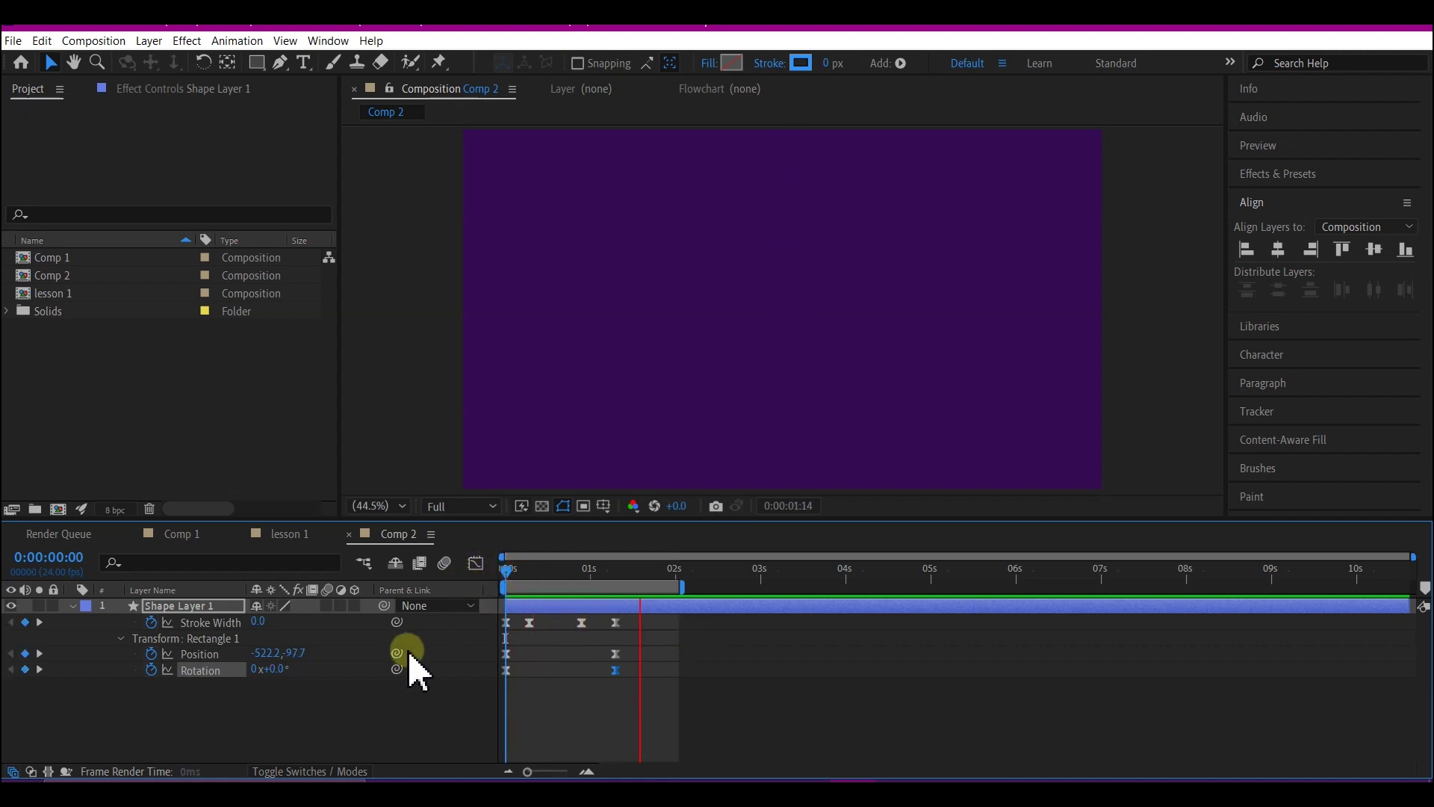
Step: Add a Repeater to Shape Layer 1's contents and begin editing Repeater 1's Copies value
{"action": "left_click", "coordinate": [72, 606]}
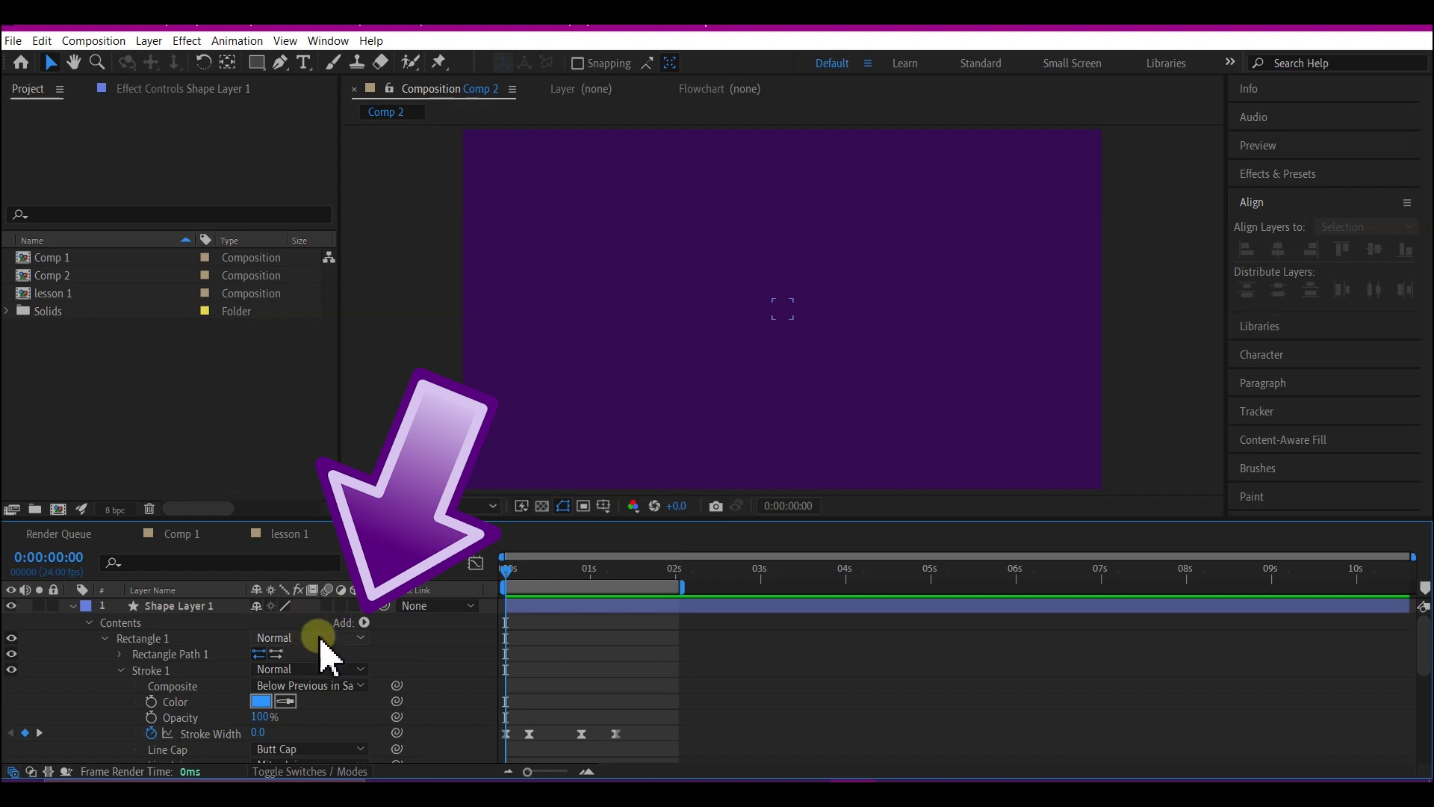
{"action": "left_click", "coordinate": [364, 623]}
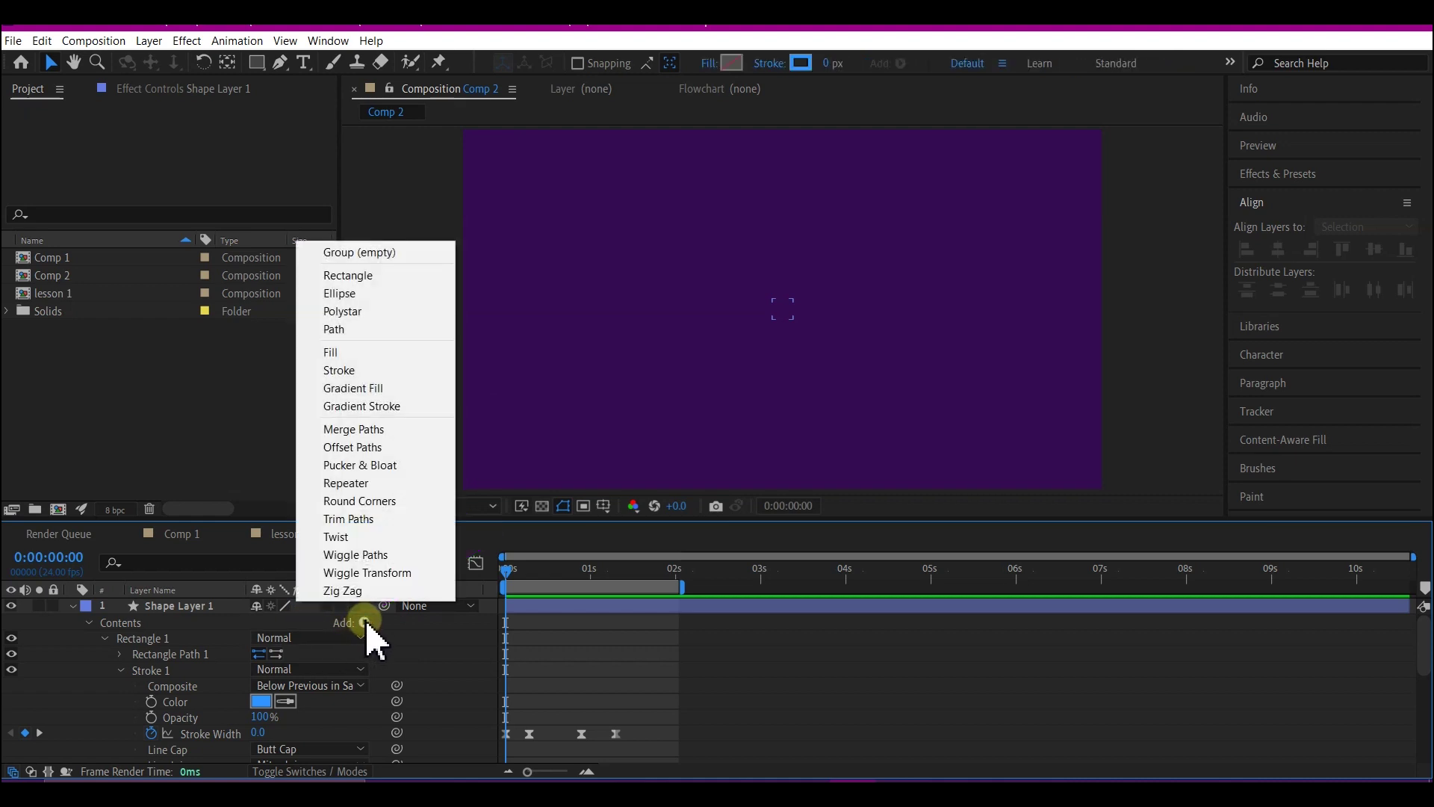
{"action": "left_click", "coordinate": [372, 483]}
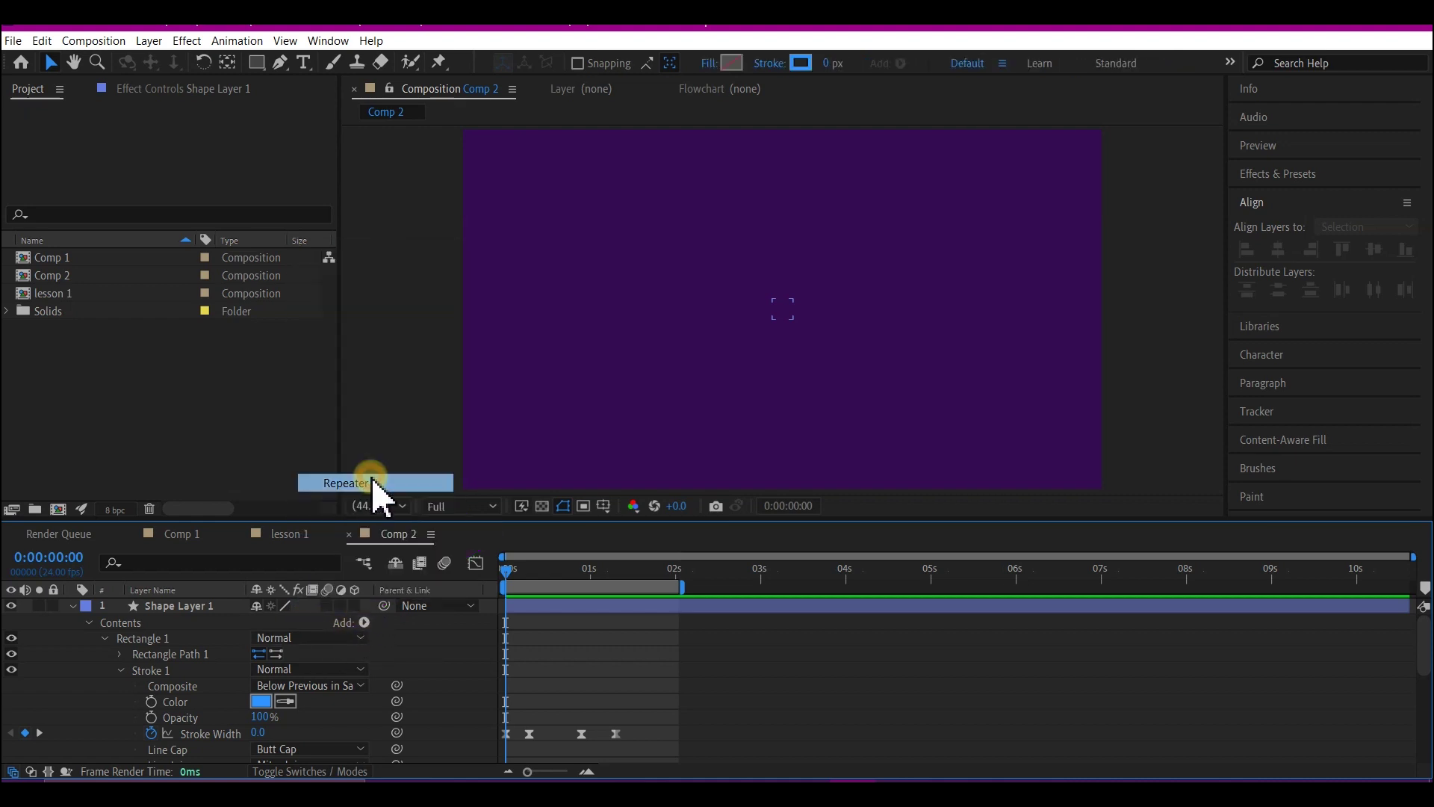
{"action": "left_click", "coordinate": [732, 298]}
{"action": "left_click", "coordinate": [102, 754]}
{"action": "left_click", "coordinate": [102, 738]}
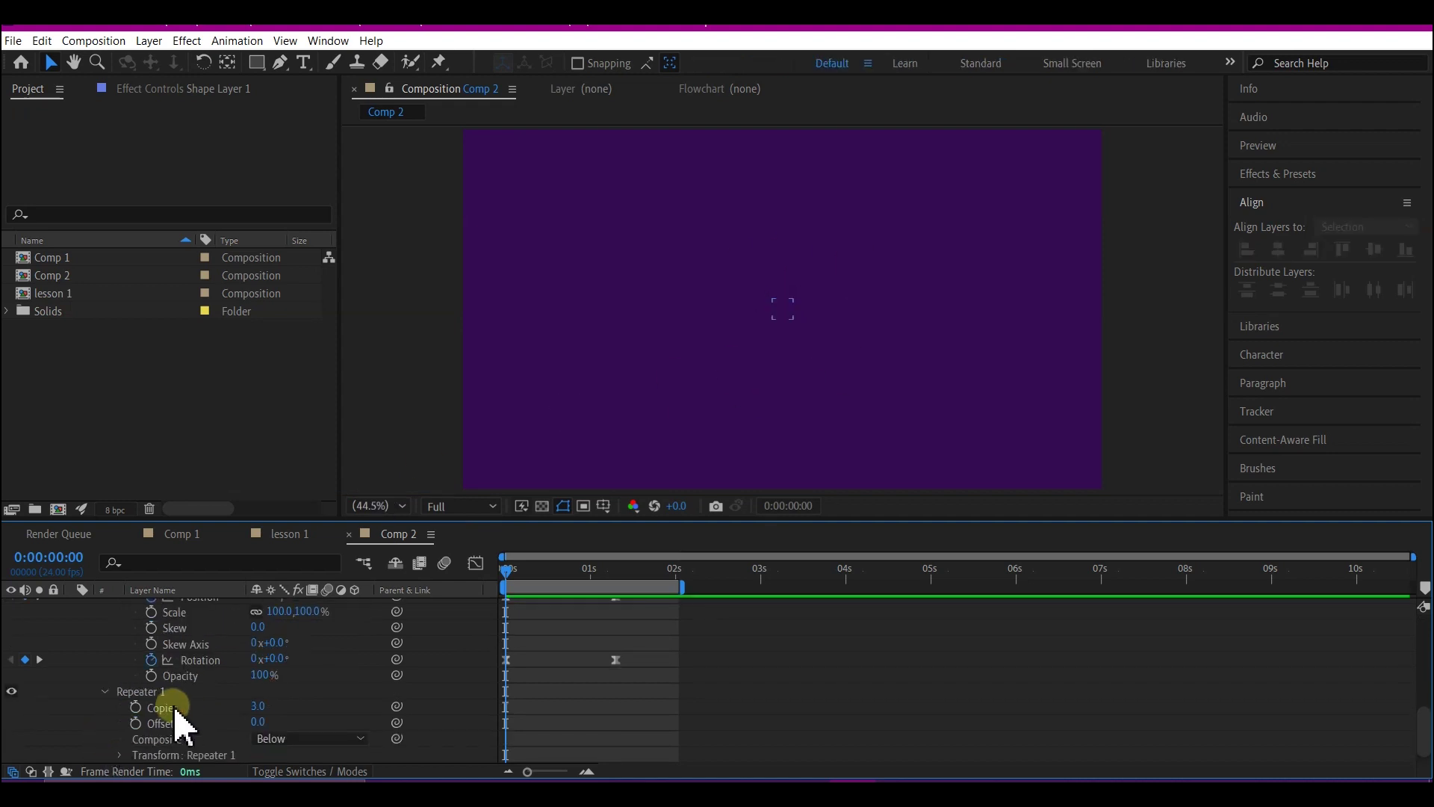
{"action": "left_click", "coordinate": [257, 706]}
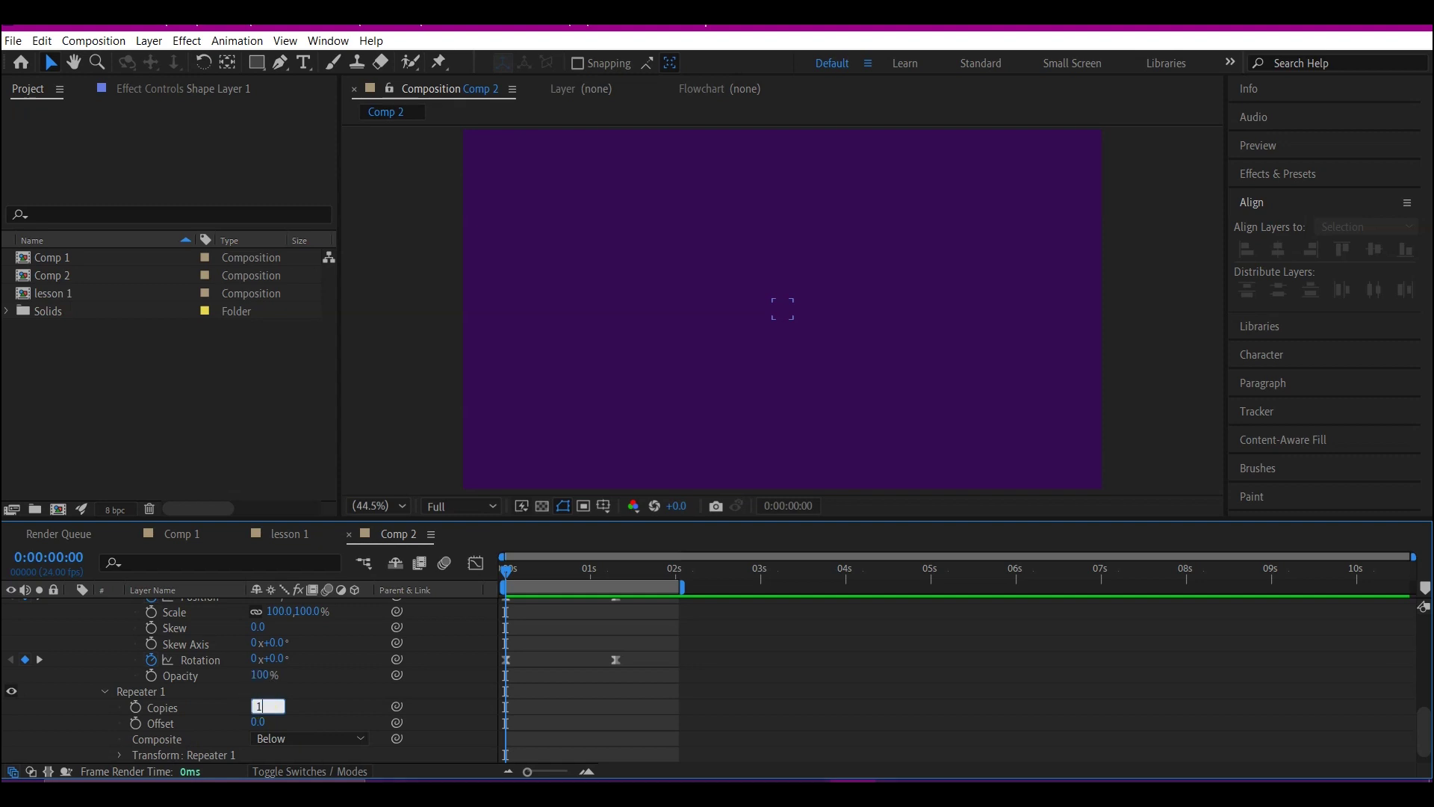
Step: Set Repeater 1 Copies to 15 and its Transform Position offset to 0,0
{"action": "type", "text": "15"}
{"action": "key", "text": "Return"}
{"action": "left_click", "coordinate": [561, 661]}
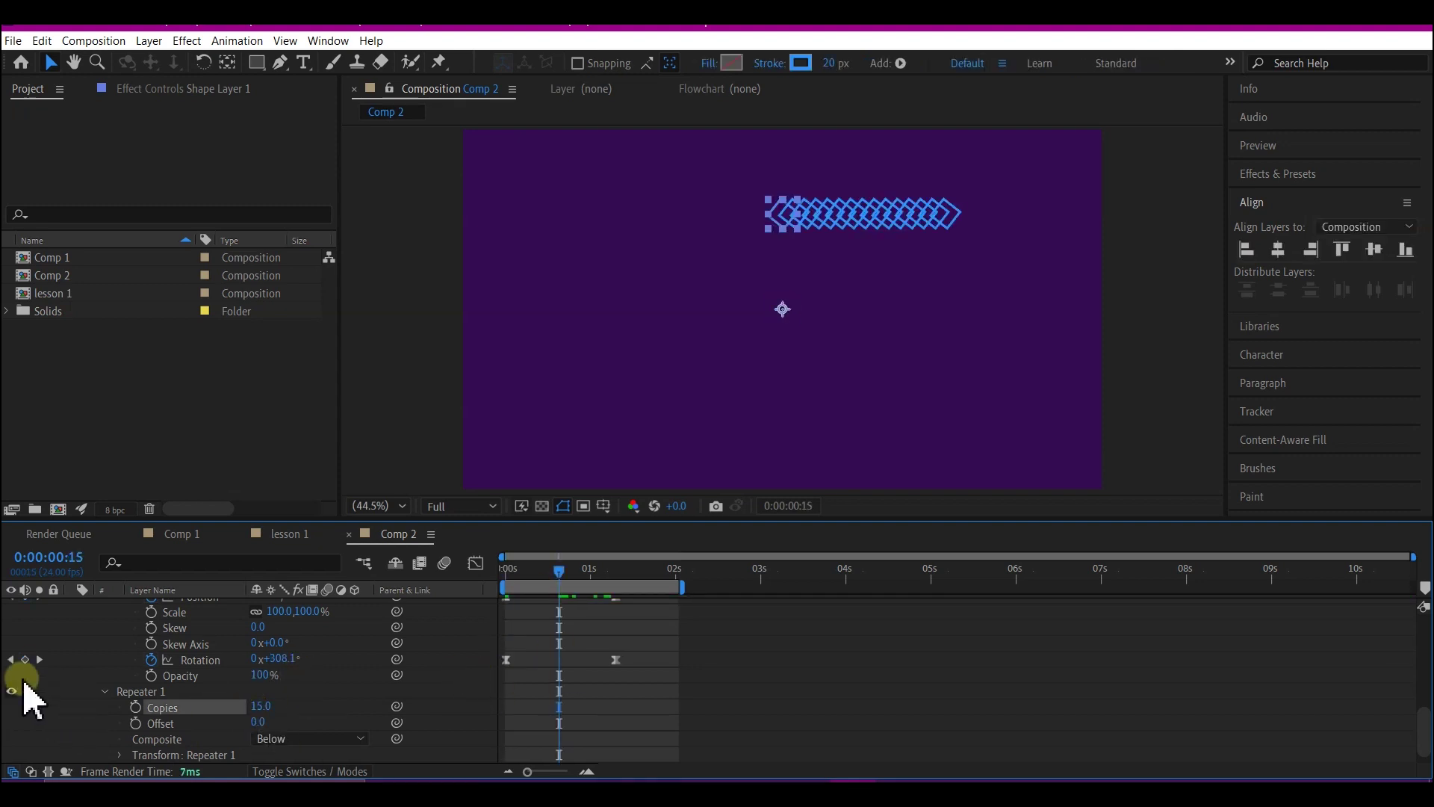
{"action": "scroll", "coordinate": [116, 748], "scroll_direction": "down", "scroll_amount": 1}
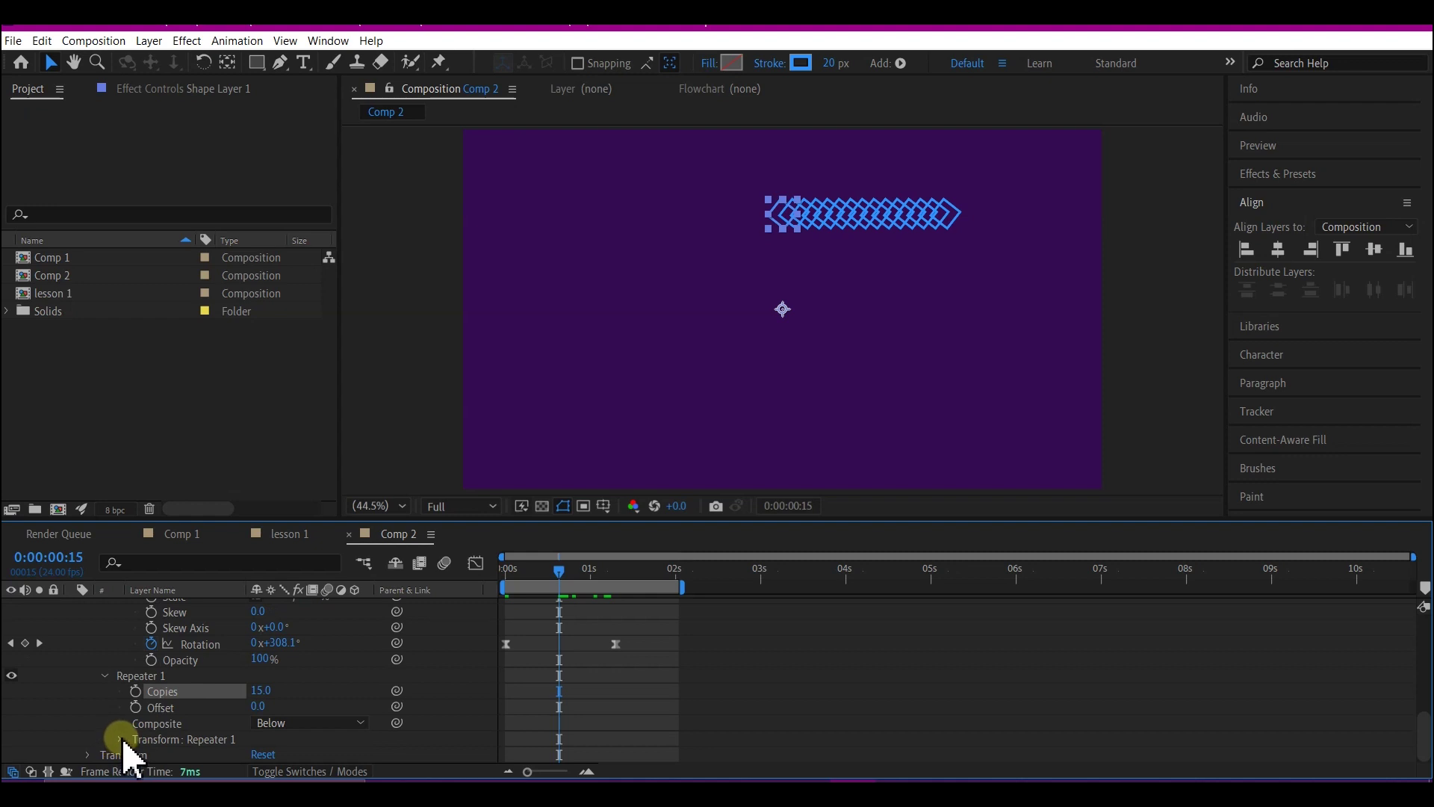
{"action": "left_click", "coordinate": [121, 739]}
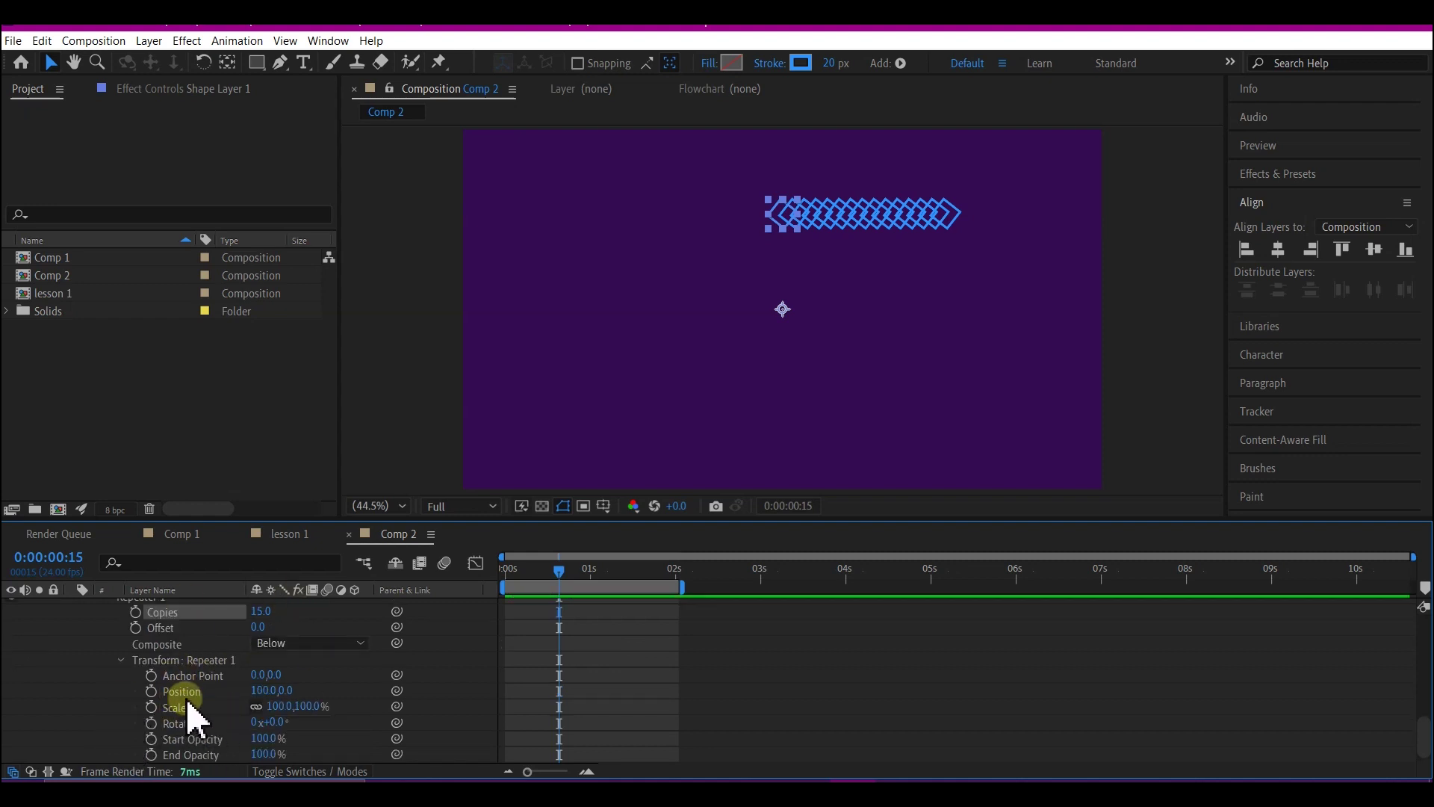
{"action": "left_click", "coordinate": [259, 690]}
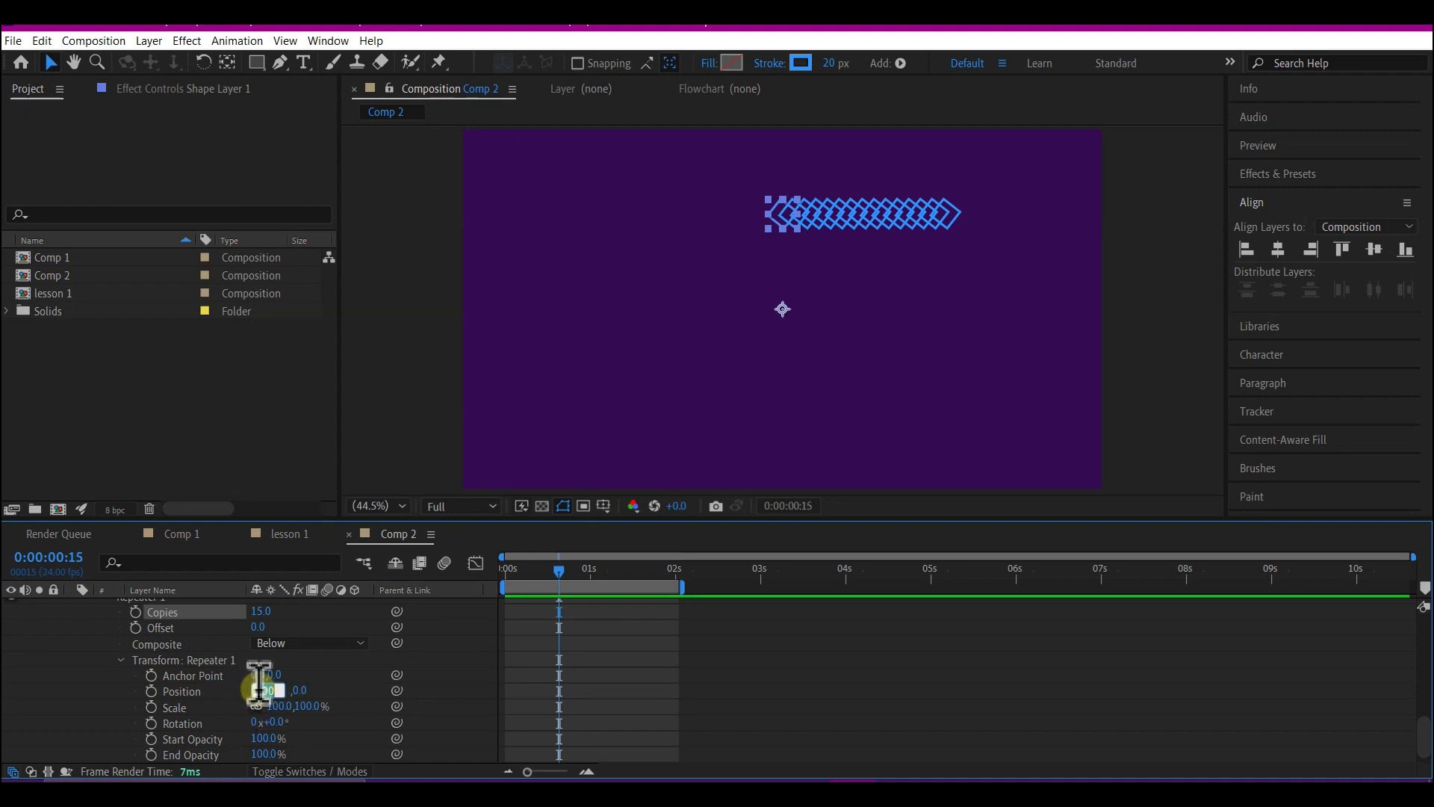
{"action": "type", "text": "0"}
{"action": "key", "text": "Return"}
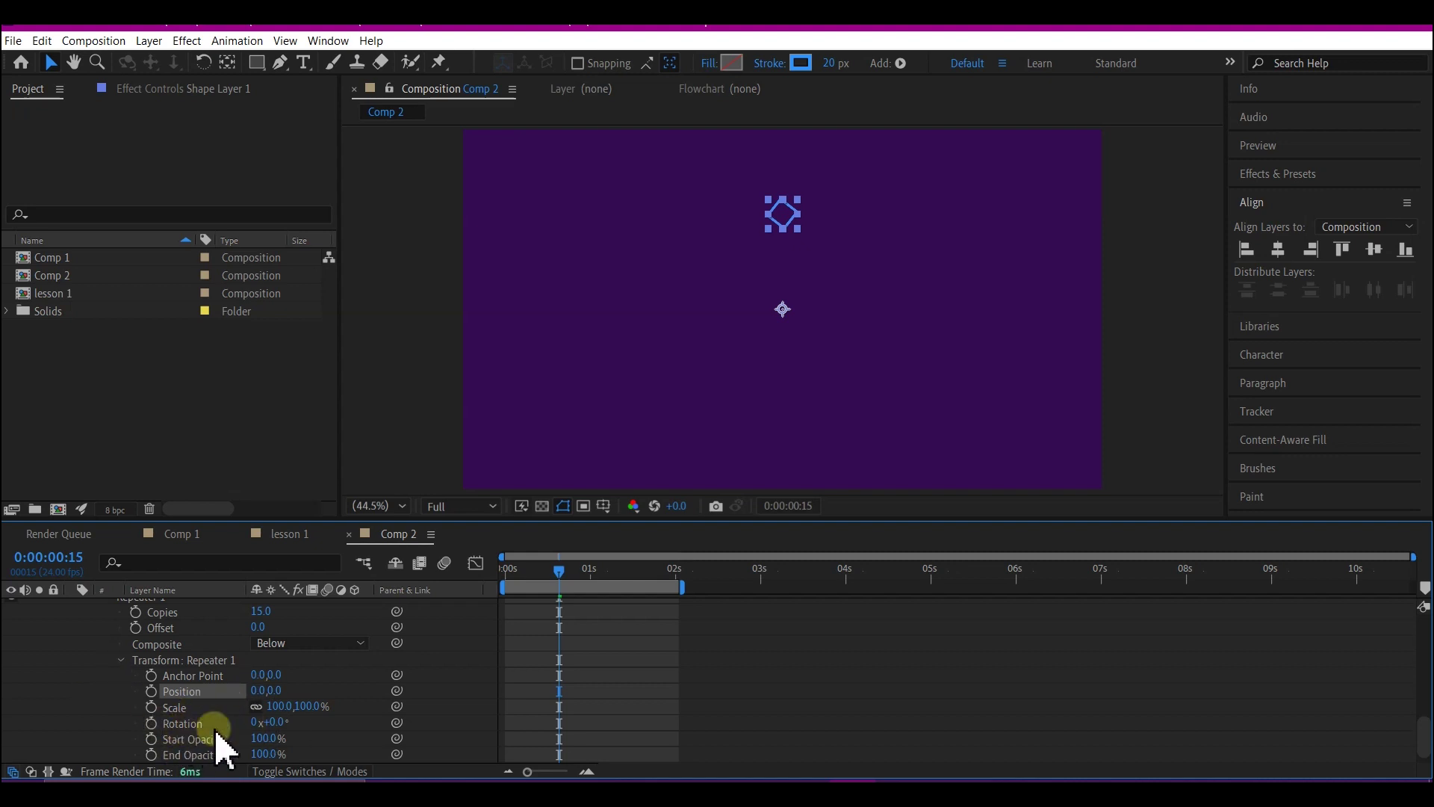
Step: Set Transform: Repeater 1 Rotation to 160° per copy
{"action": "left_click", "coordinate": [259, 721]}
{"action": "left_click", "coordinate": [309, 721]}
{"action": "left_click_drag", "start_coordinate": [309, 721], "coordinate": [288, 777]}
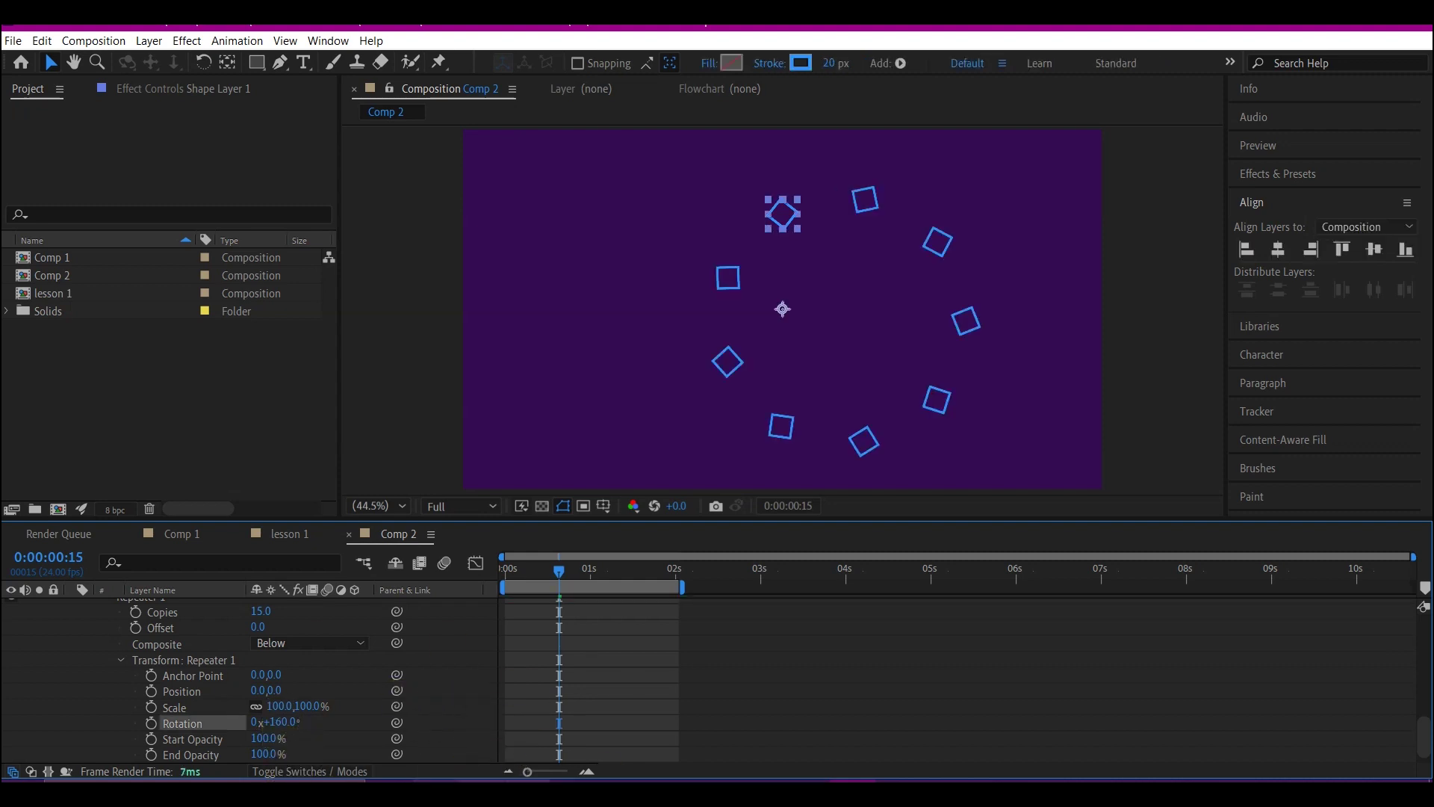
Step: Preview the spinning ring of squares from frame 0
{"action": "left_click_drag", "start_coordinate": [518, 572], "coordinate": [474, 582]}
{"action": "key", "text": "space"}
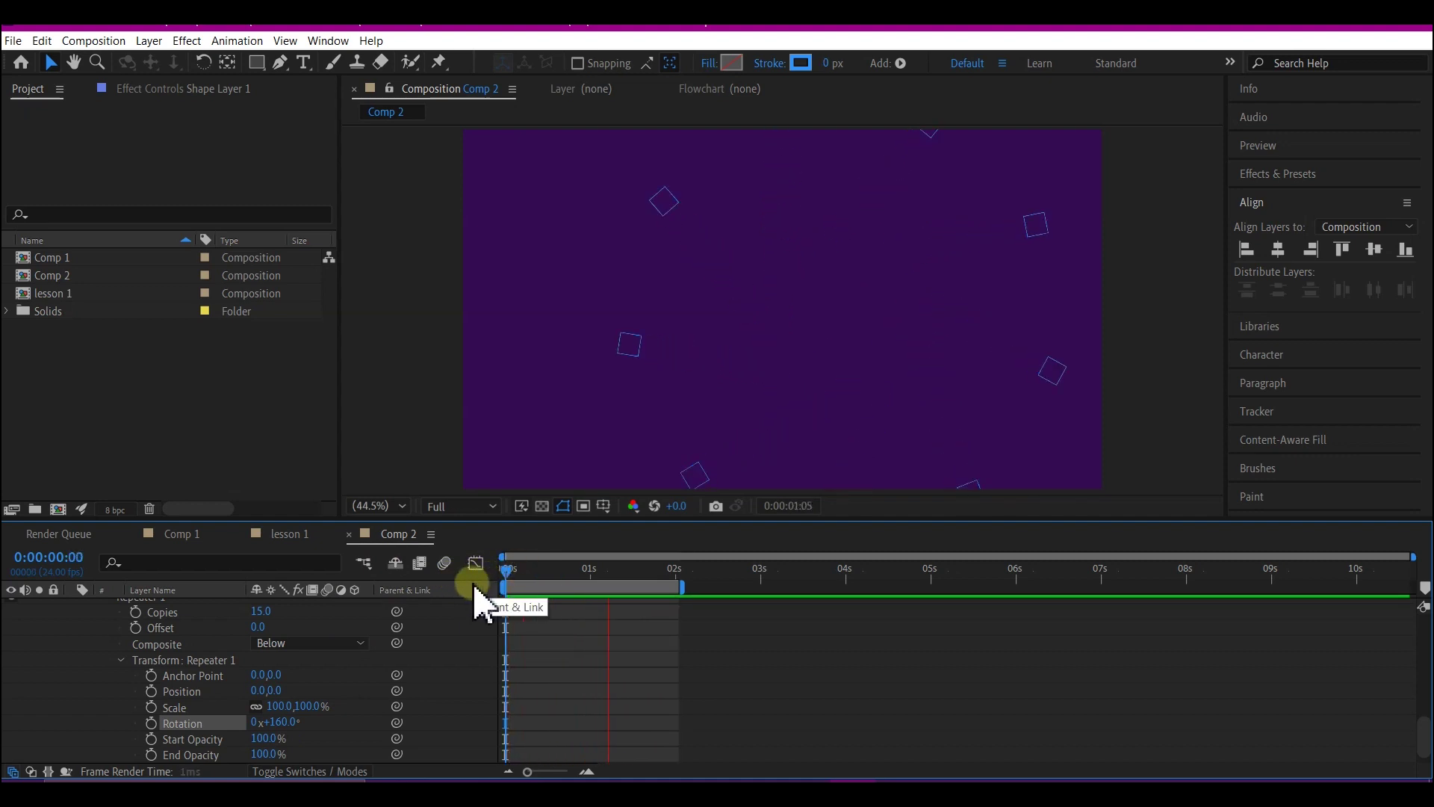
{"action": "left_click", "coordinate": [504, 422]}
{"action": "key", "text": "space"}
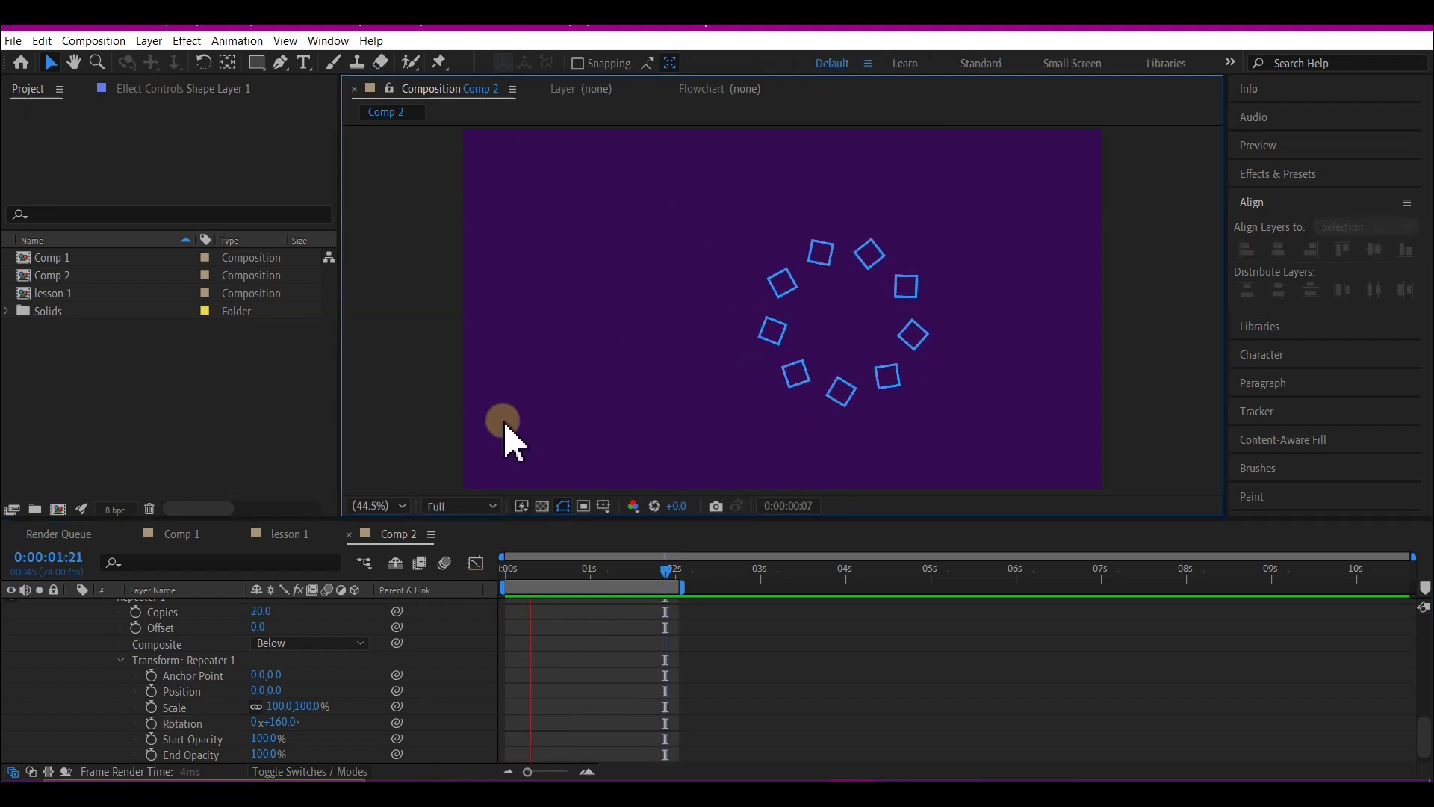